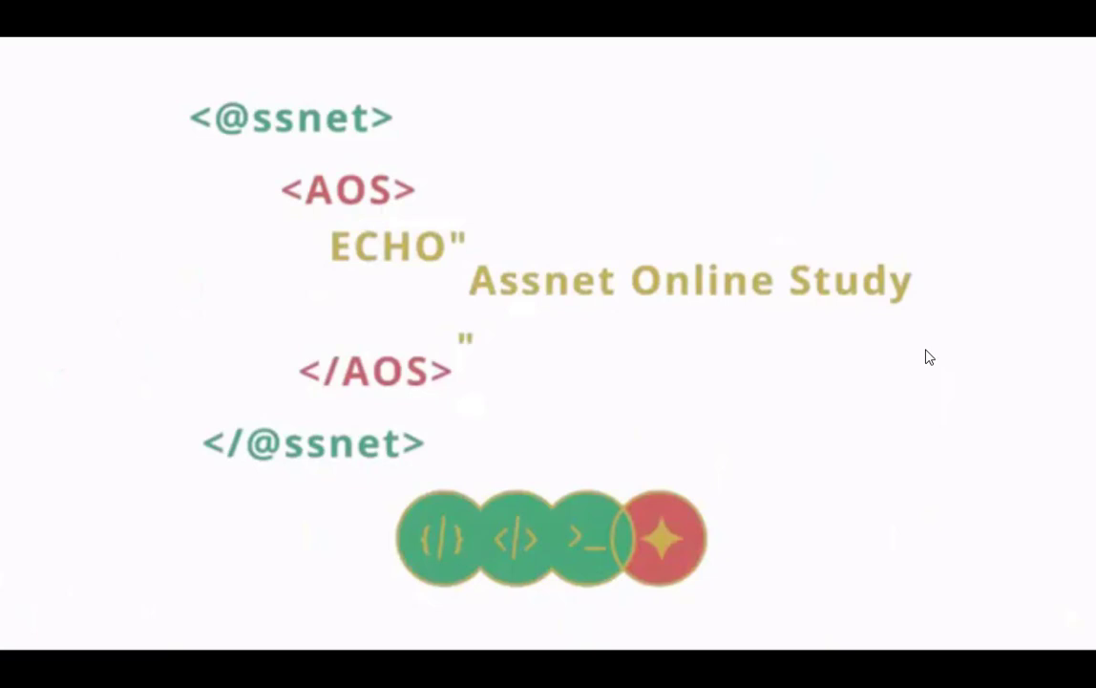
Close the intro video in VLC and switch to the "couverture memoire" document in Word
key("super+Tab")
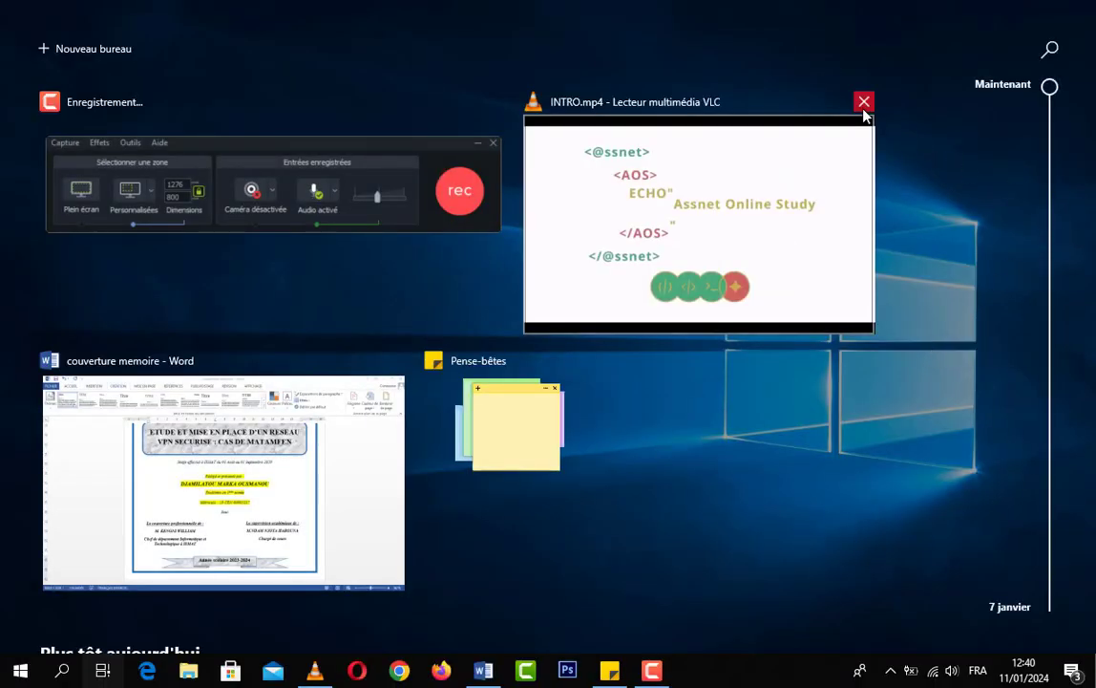
left_click(862, 103)
left_click(279, 475)
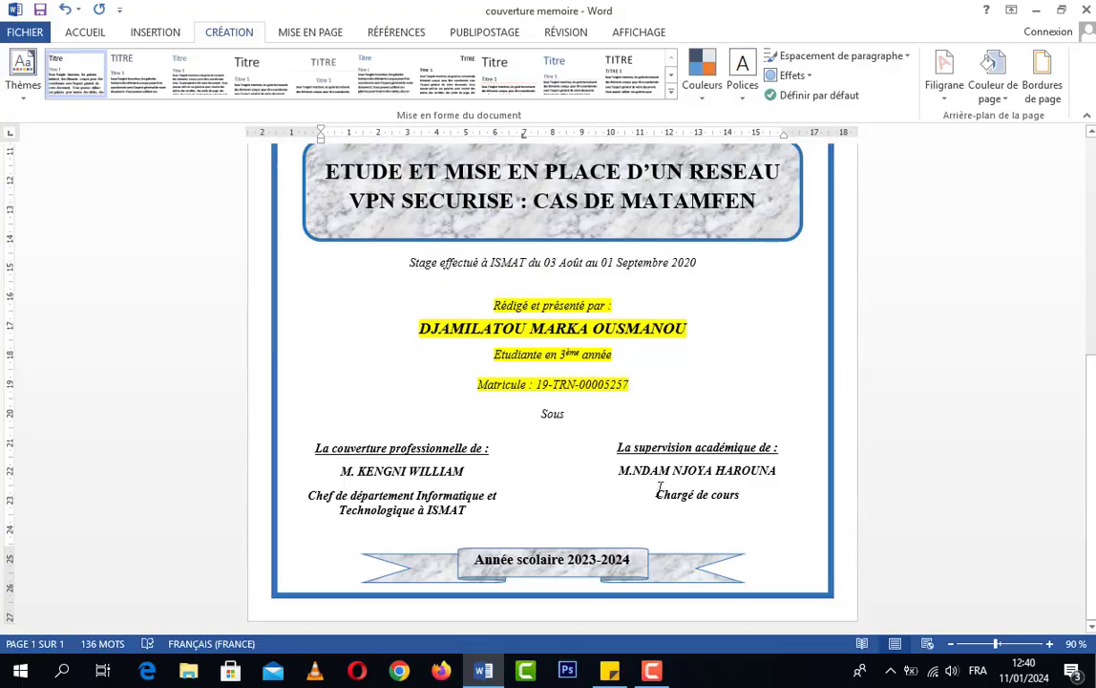
Insert blank lines below "Sous" on the cover page until a second bordered page is created
scroll(581, 485, "up", 3)
scroll(584, 482, "up", 2)
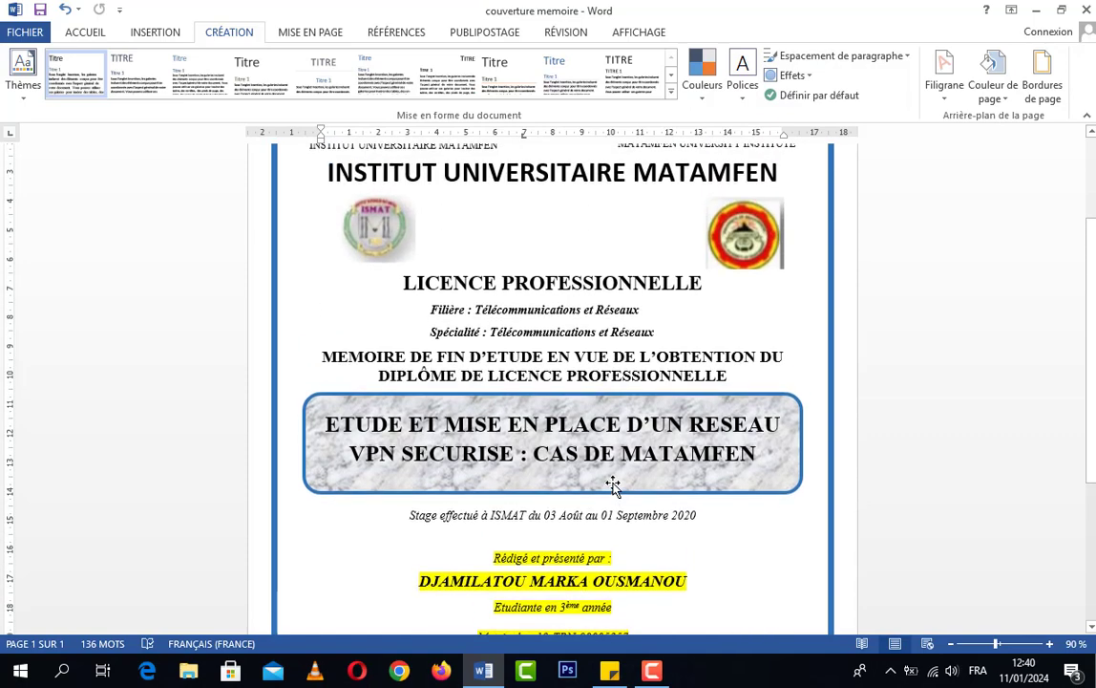
scroll(611, 482, "up", 2)
scroll(602, 487, "down", 8)
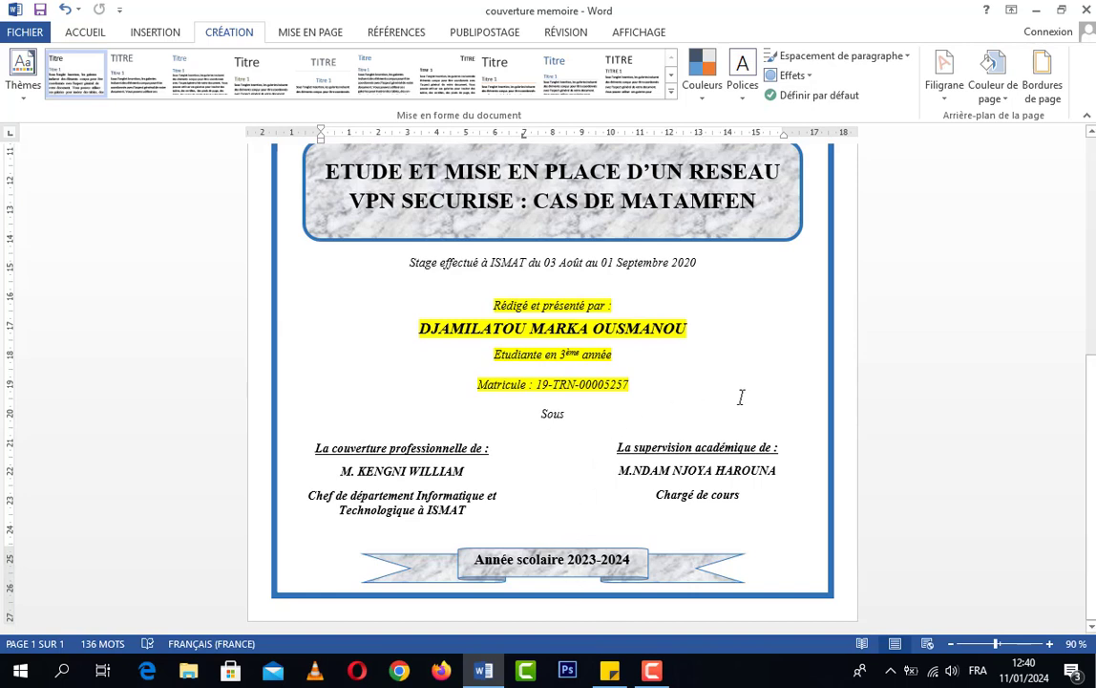
double_click(562, 442)
left_click(553, 443)
key("Return")
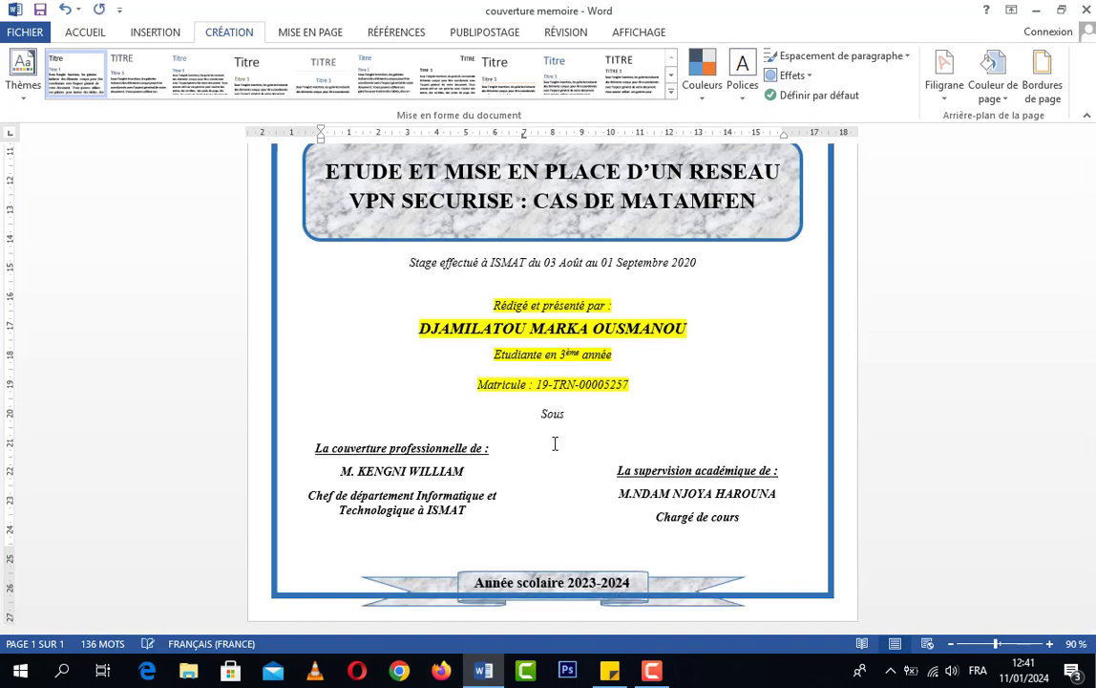
key("Return")
key("Return")
key("Return")
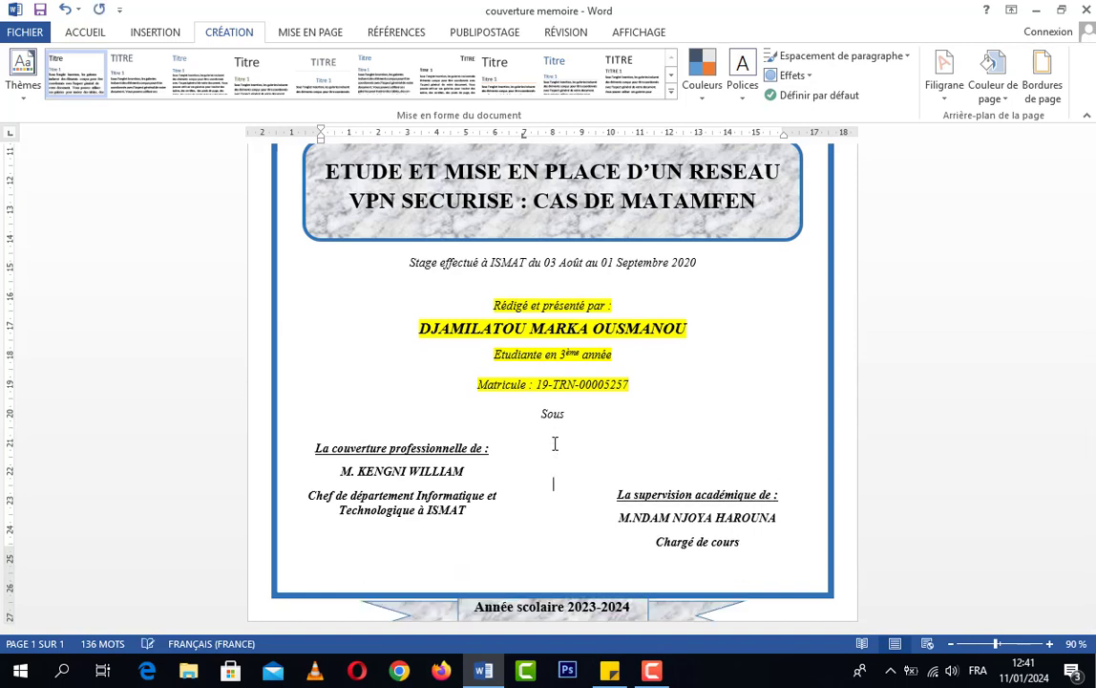
key("Return")
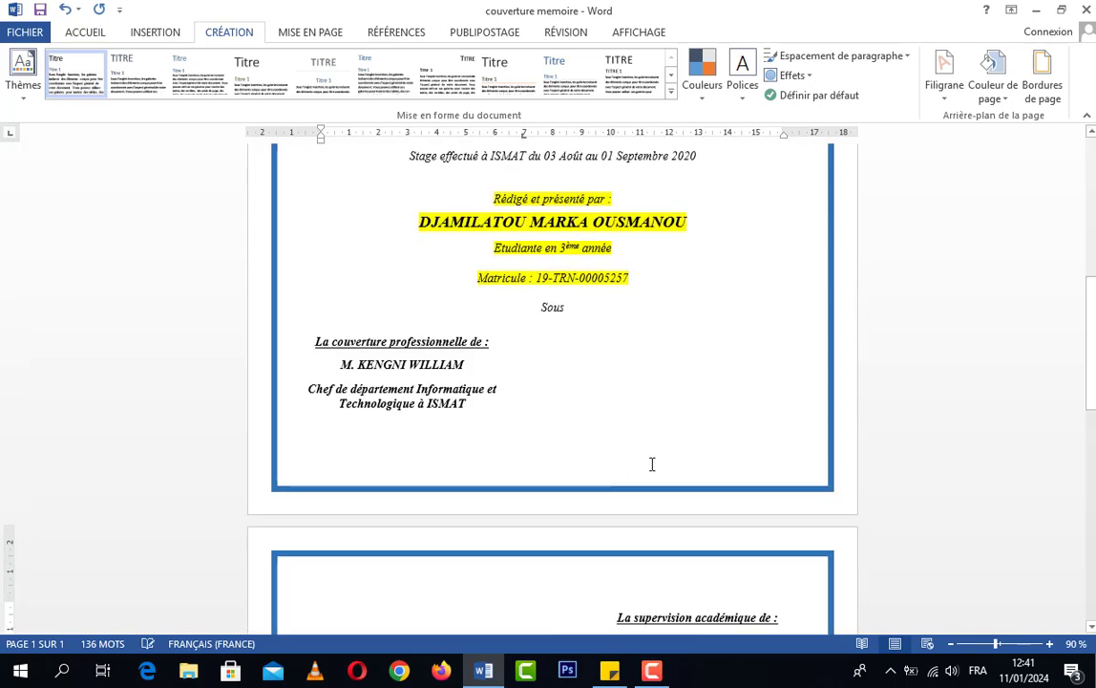
Move the "La supervision académique de :" text box back to the first page, beside the "La couverture professionnelle de :" block
scroll(625, 430, "down", 9)
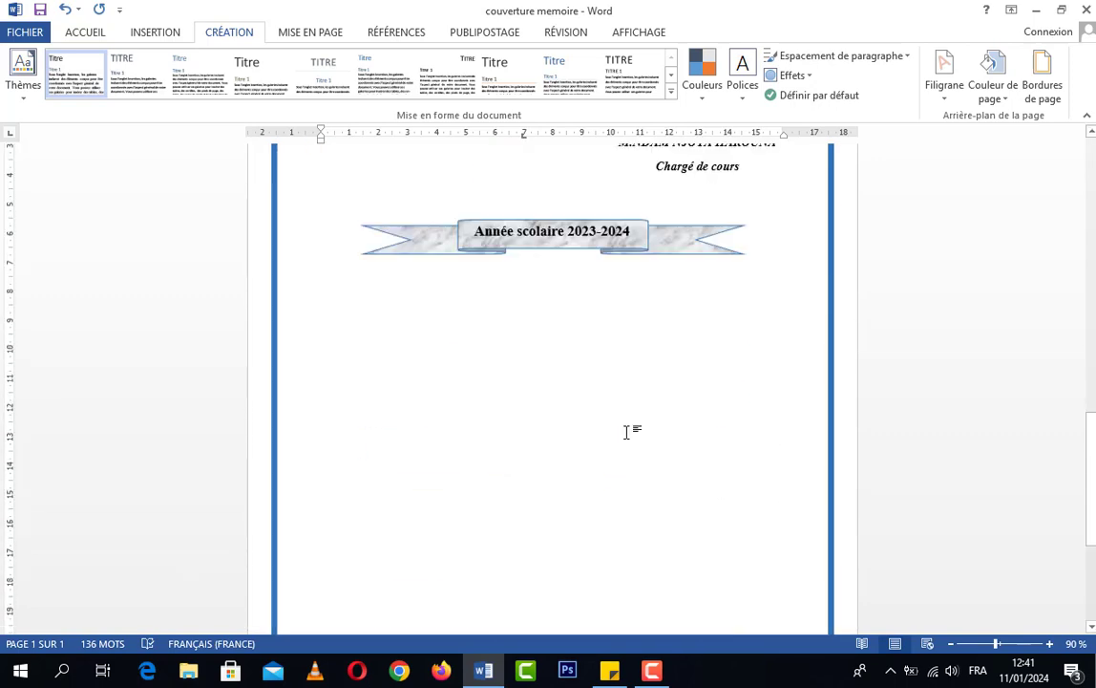
scroll(629, 431, "up", 3)
scroll(631, 441, "up", 5)
scroll(632, 441, "down", 2)
left_click(676, 458)
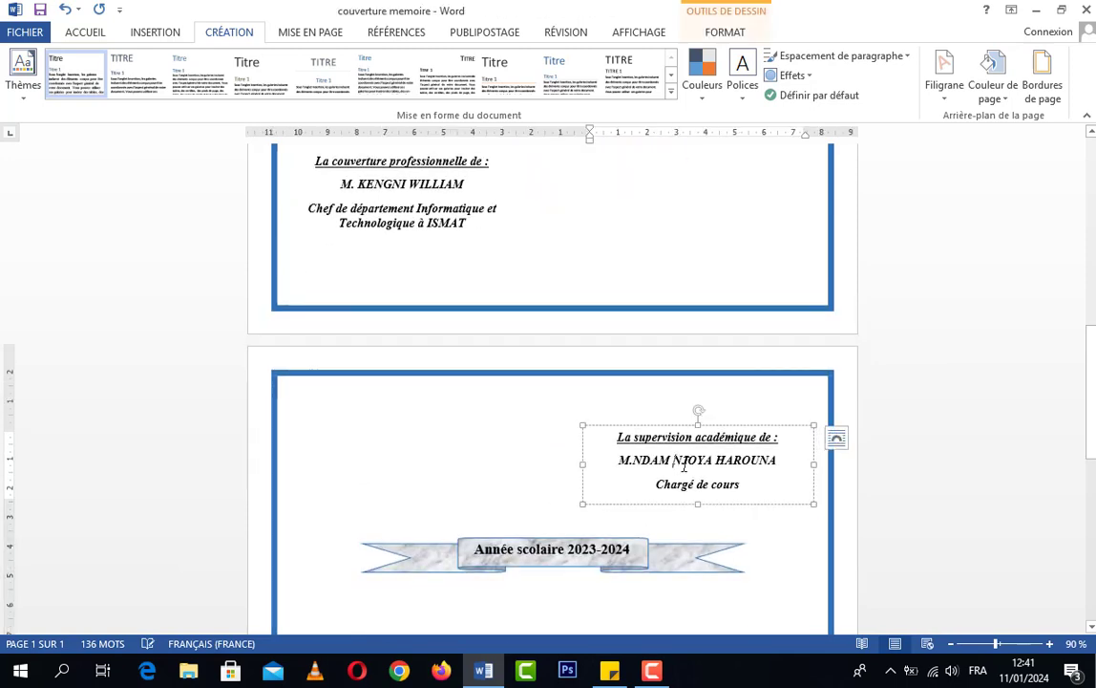
scroll(692, 461, "up", 3)
scroll(697, 464, "down", 2)
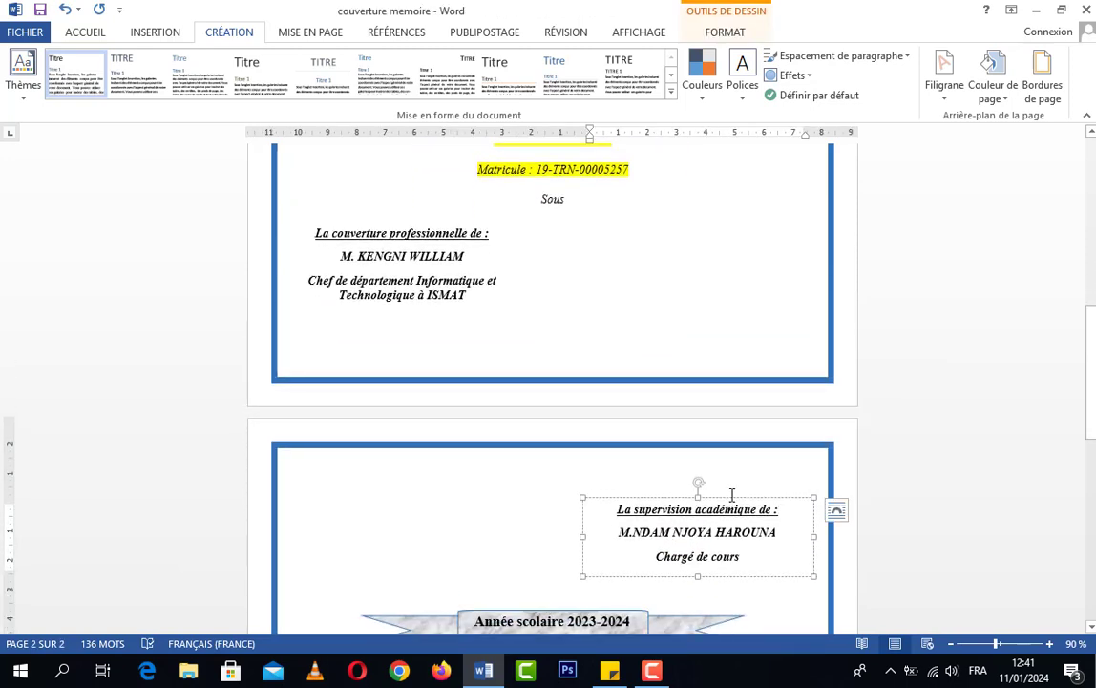
left_click(730, 494)
left_click_drag(731, 495, 732, 223)
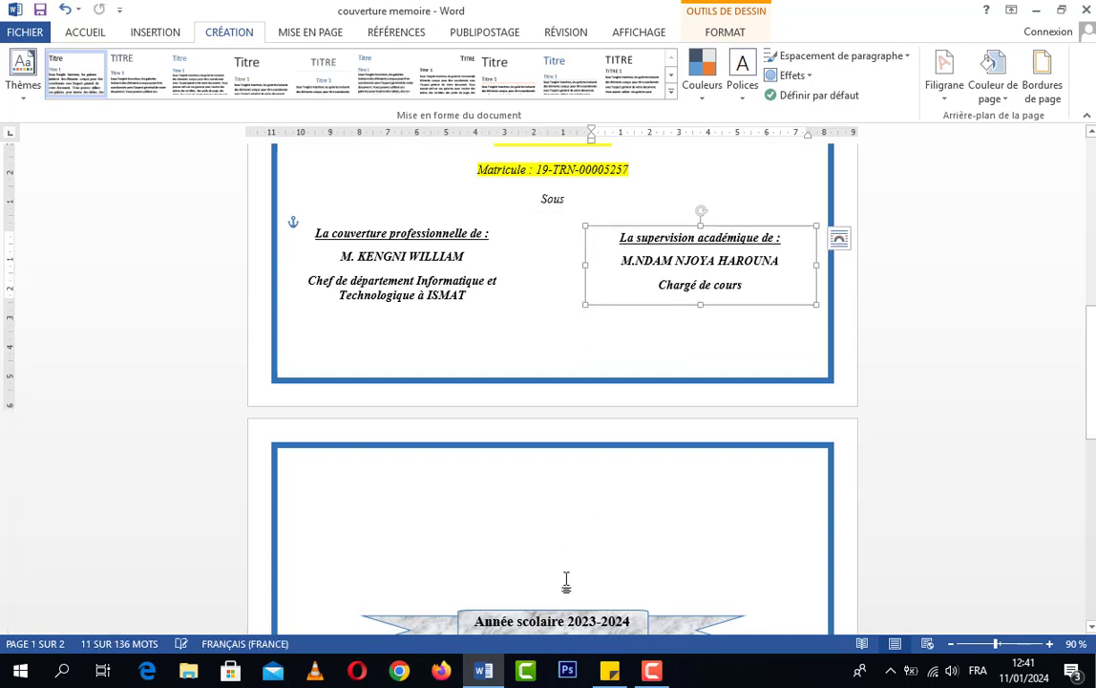
Move the "Année scolaire 2023-2024" banner back to the first page, centred just above the lower border
scroll(568, 577, "down", 1)
left_click(570, 534)
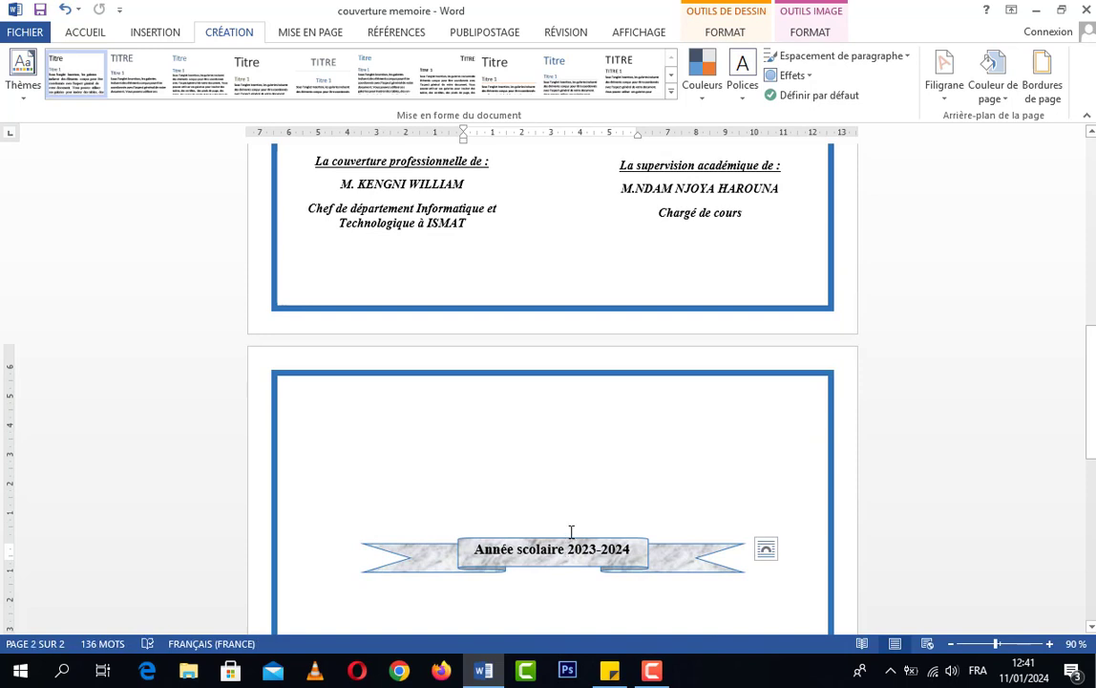
left_click_drag(571, 534, 574, 262)
left_click(605, 238)
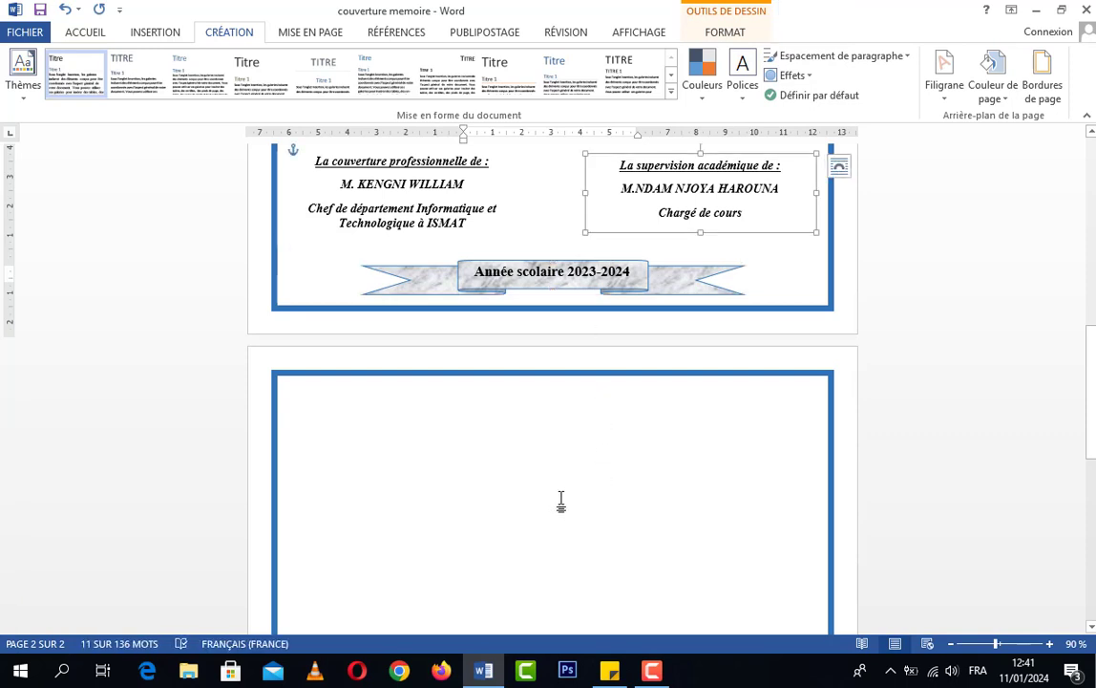
Place the cursor on the blank second page and compare that page with the finished cover page
scroll(573, 442, "down", 2)
scroll(573, 442, "down", 8)
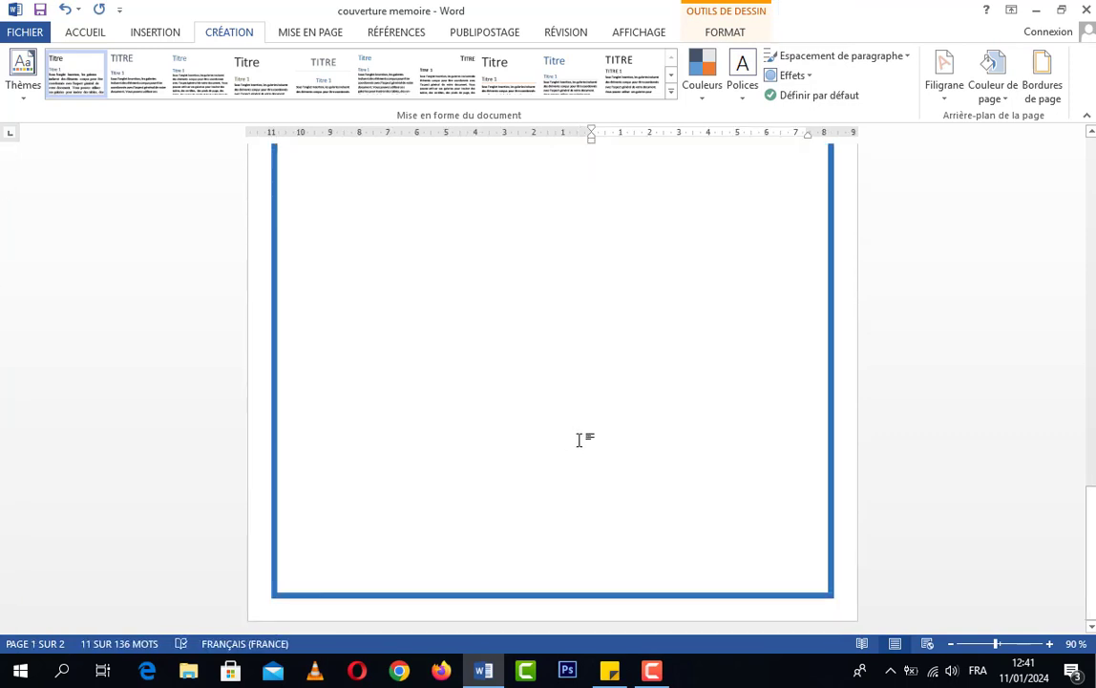
scroll(581, 442, "up", 6)
scroll(591, 478, "up", 5)
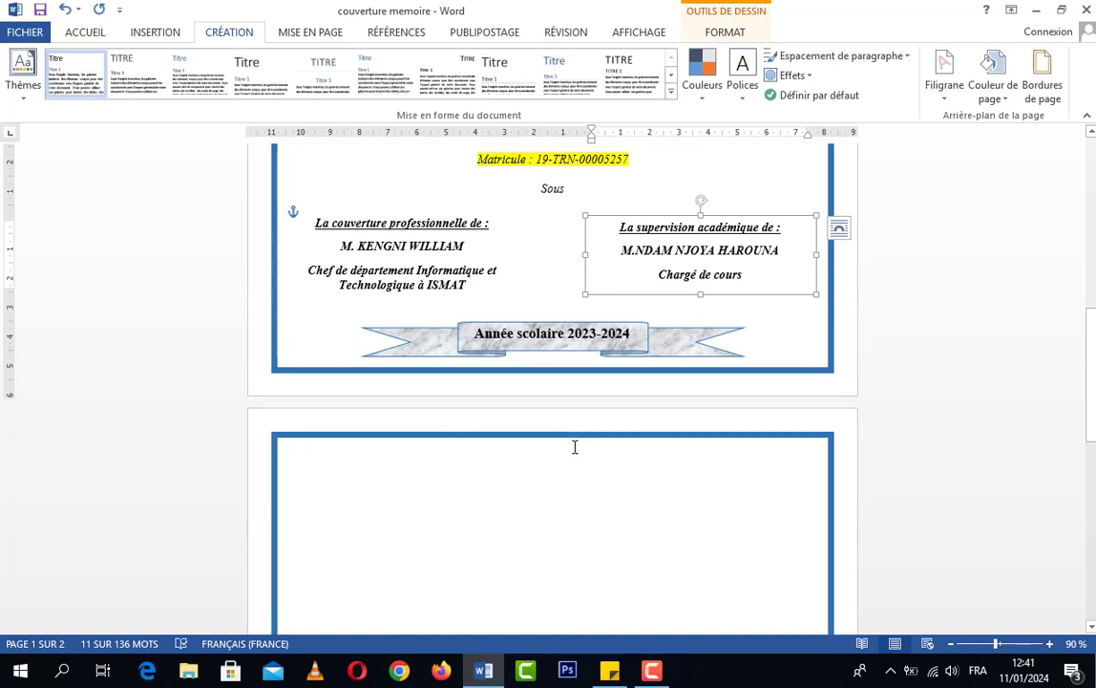
left_click(694, 480)
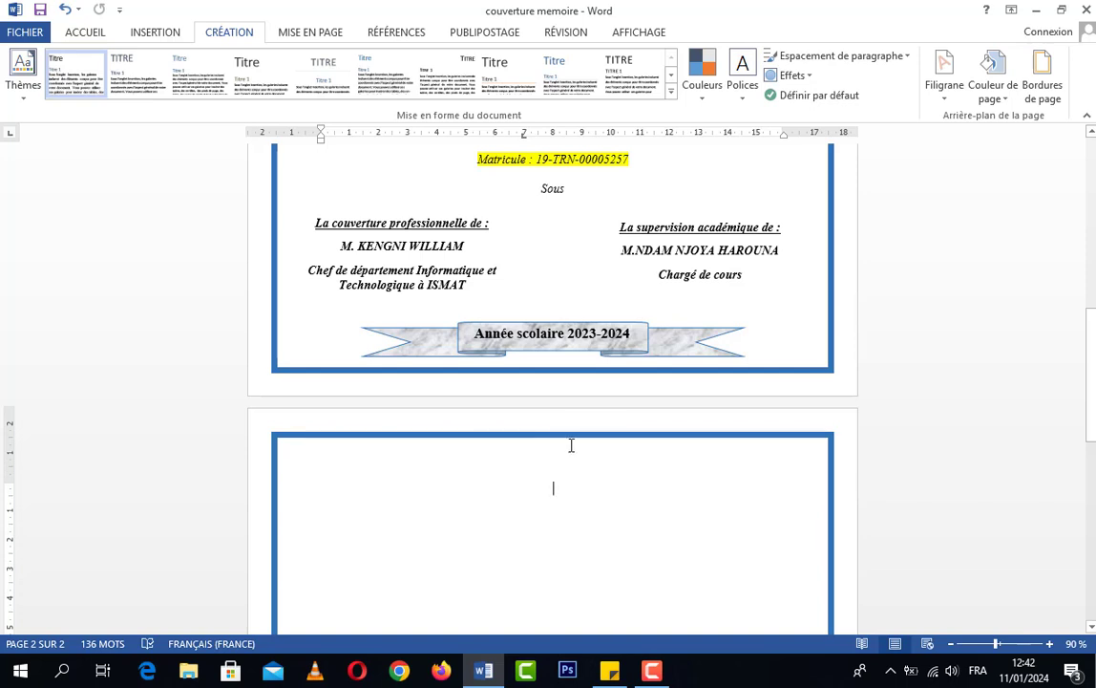
scroll(650, 487, "down", 1)
scroll(626, 460, "up", 1)
scroll(622, 531, "down", 5)
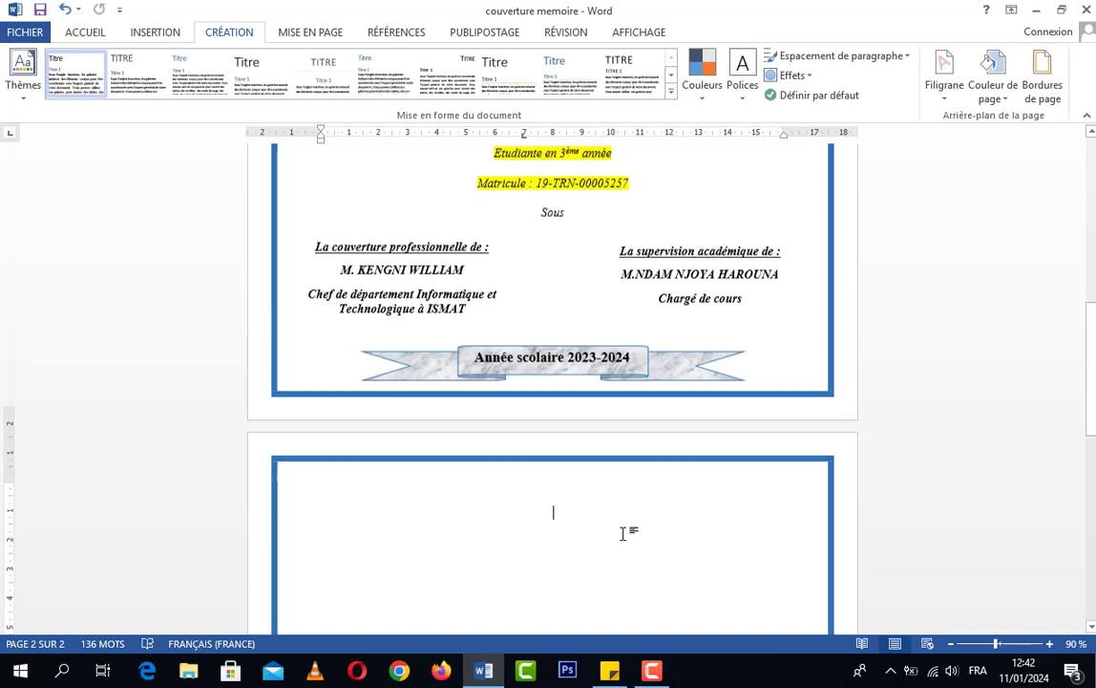
scroll(623, 553, "down", 2)
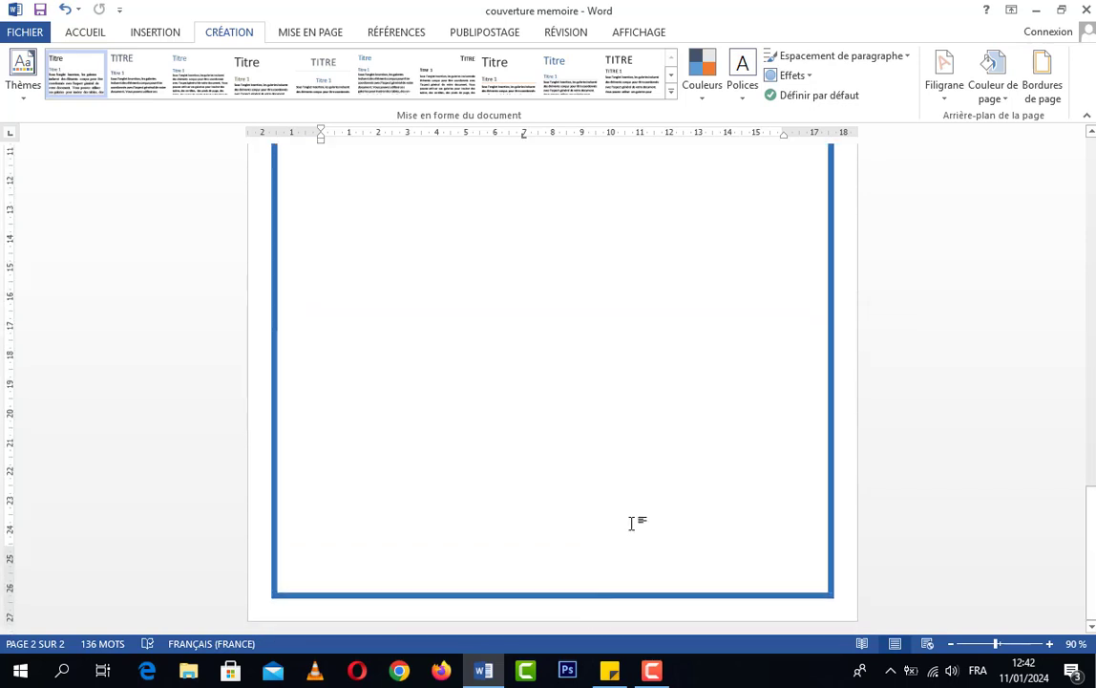
scroll(620, 496, "up", 1)
scroll(616, 482, "up", 10)
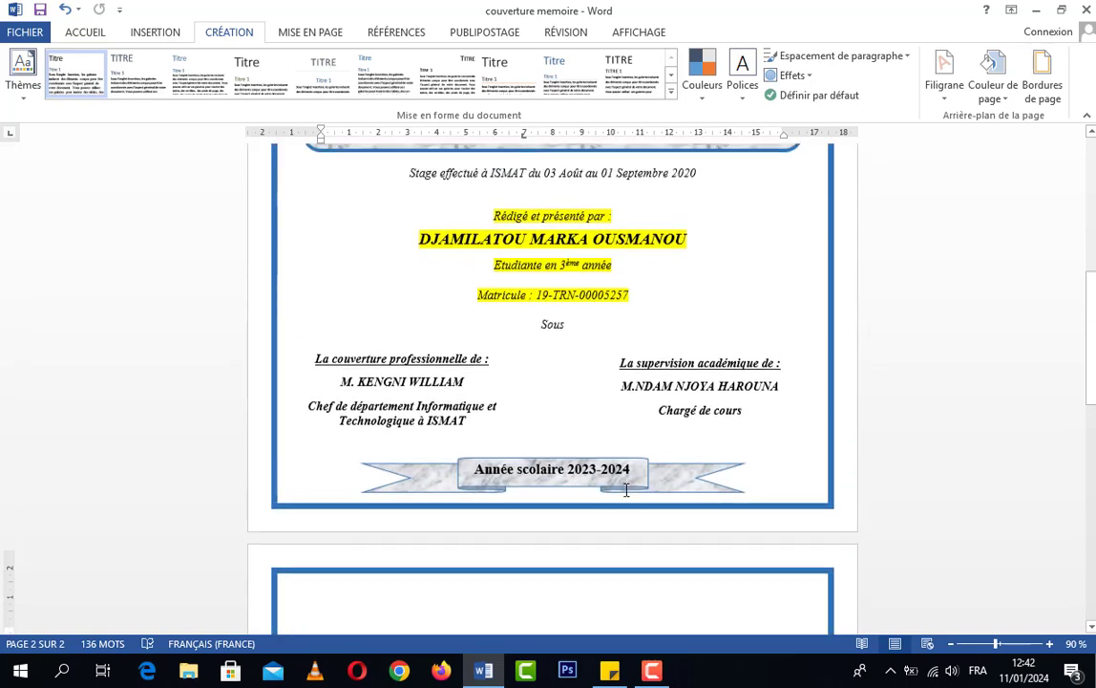
scroll(626, 490, "down", 5)
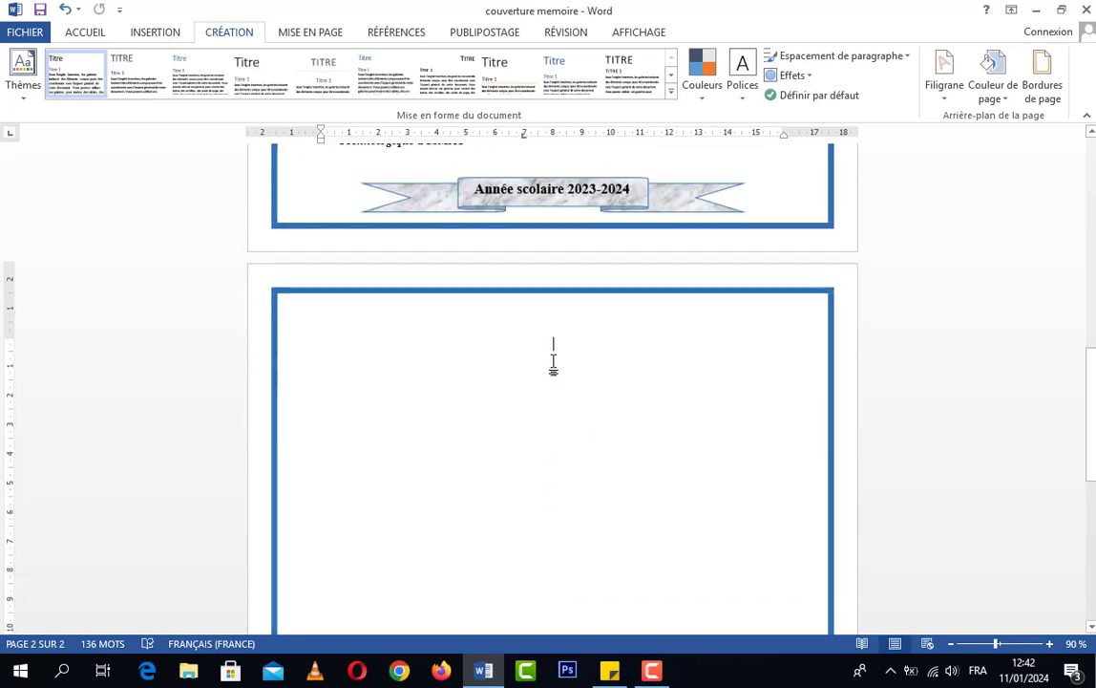
left_click(155, 33)
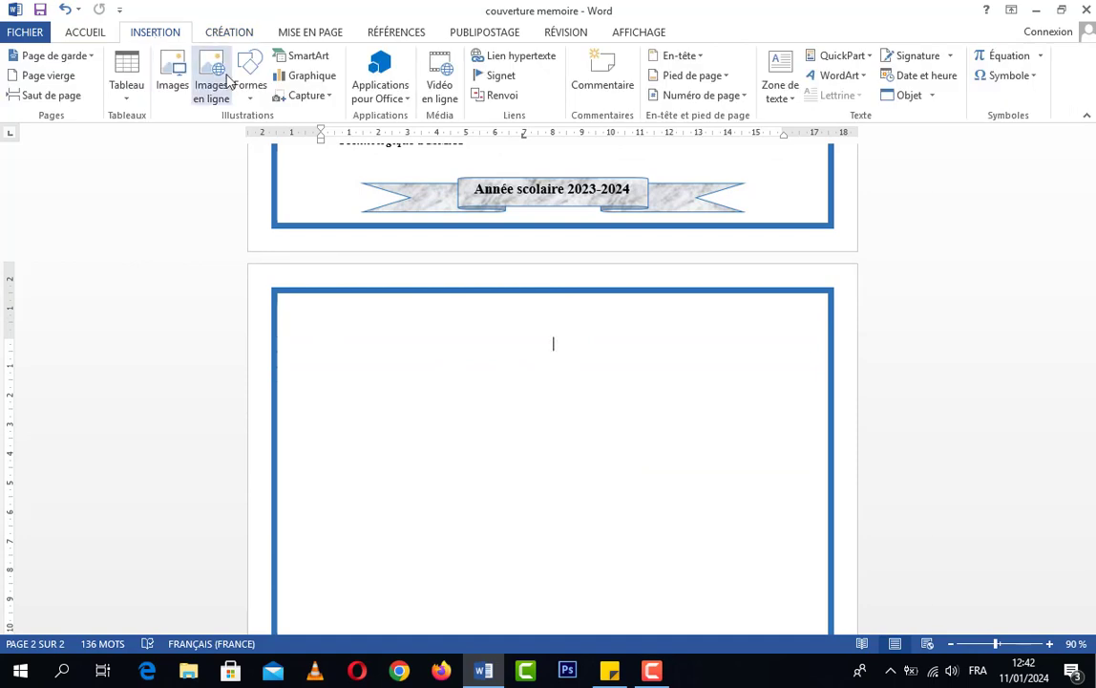
left_click(249, 88)
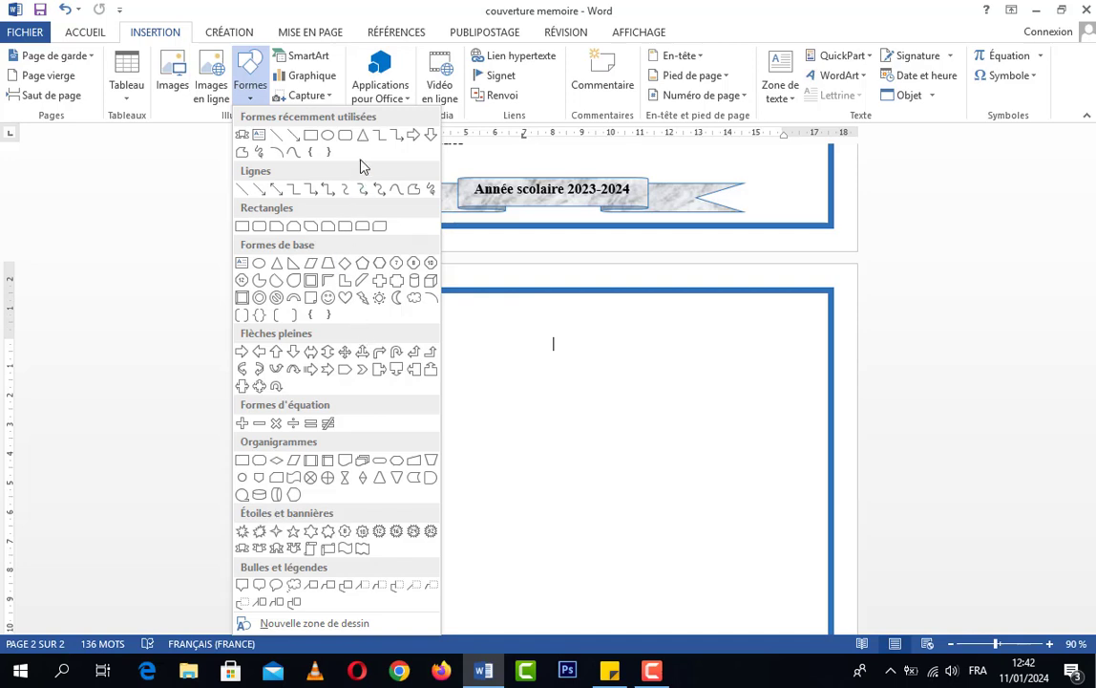
left_click(252, 99)
left_click(253, 100)
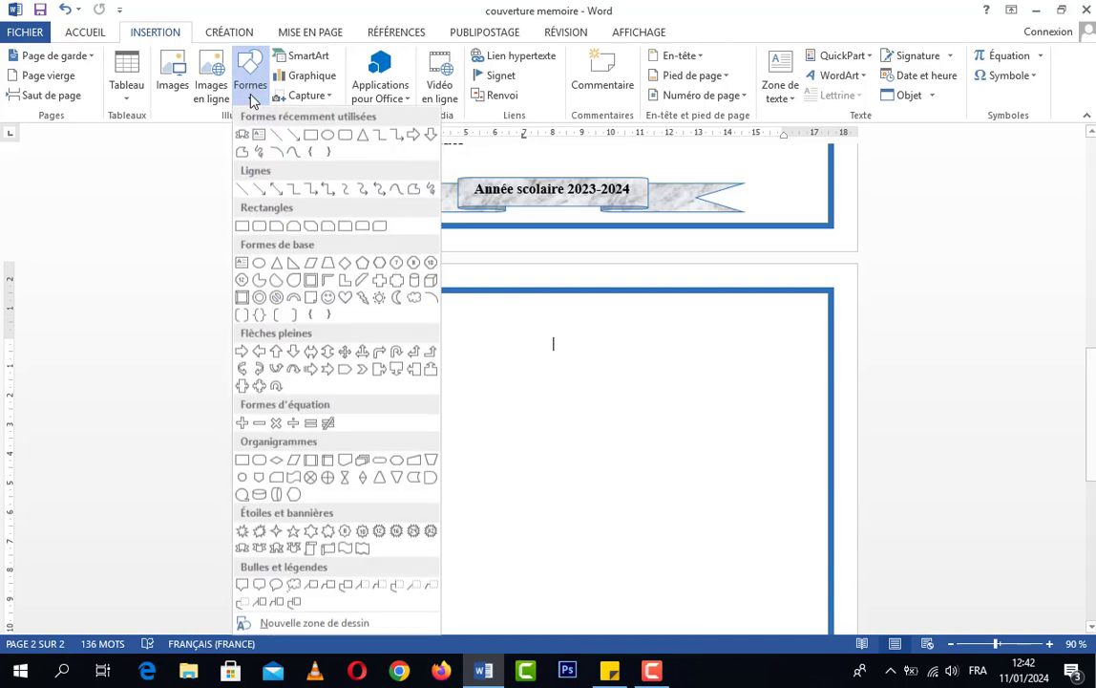
left_click(346, 134)
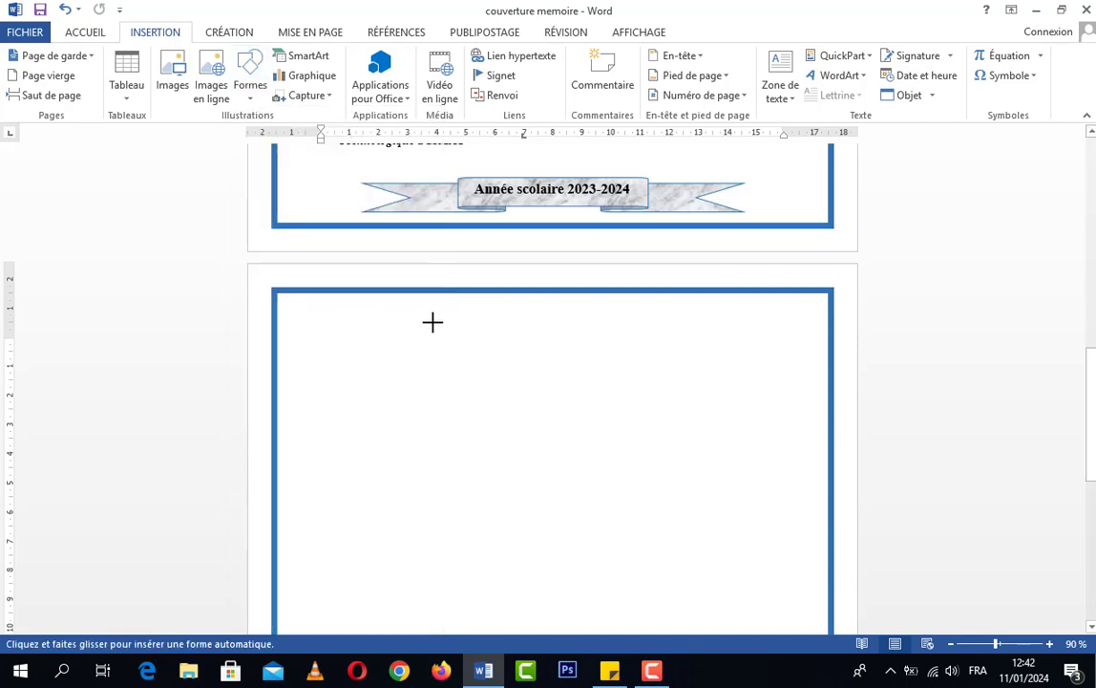
left_click_drag(434, 321, 637, 372)
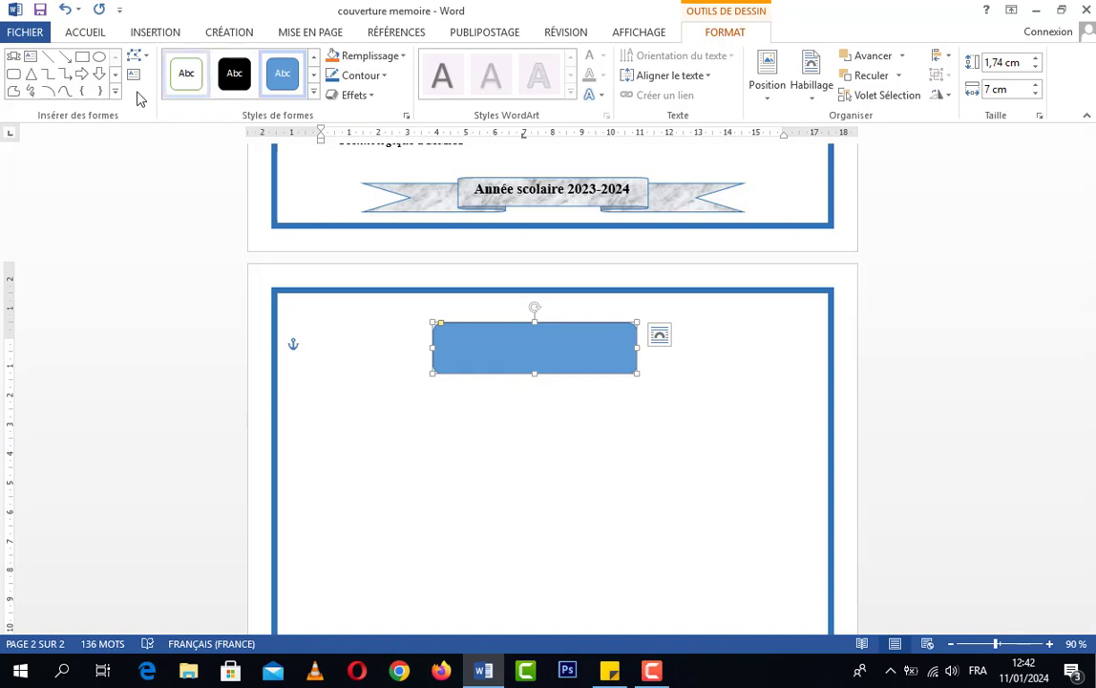
left_click(154, 35)
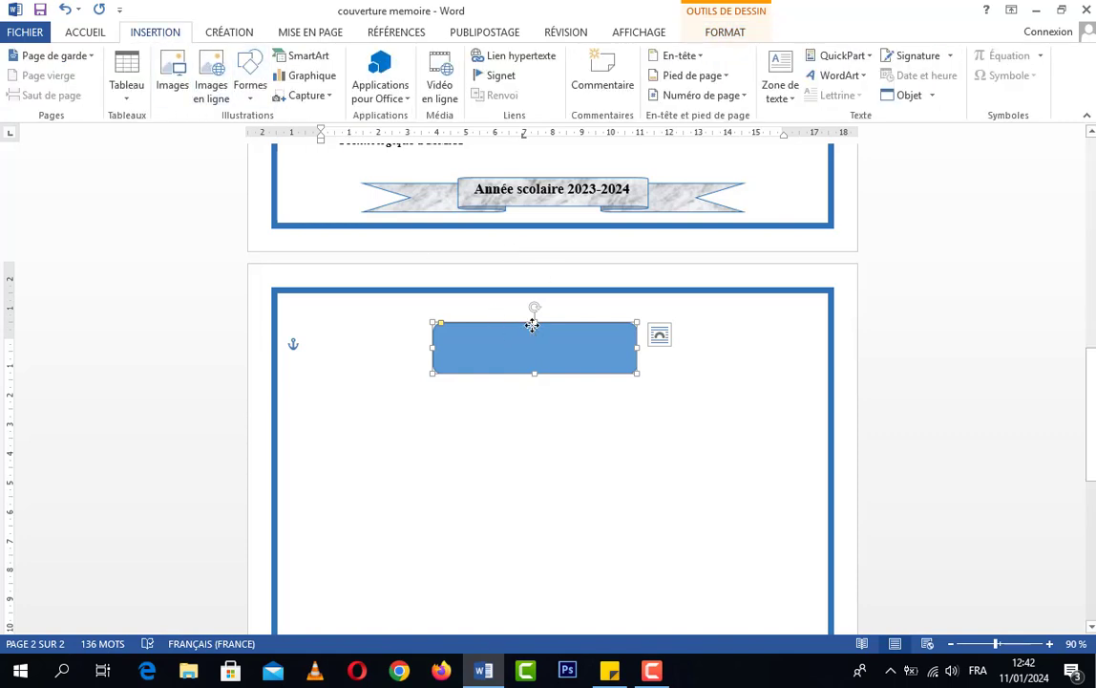
key("Delete")
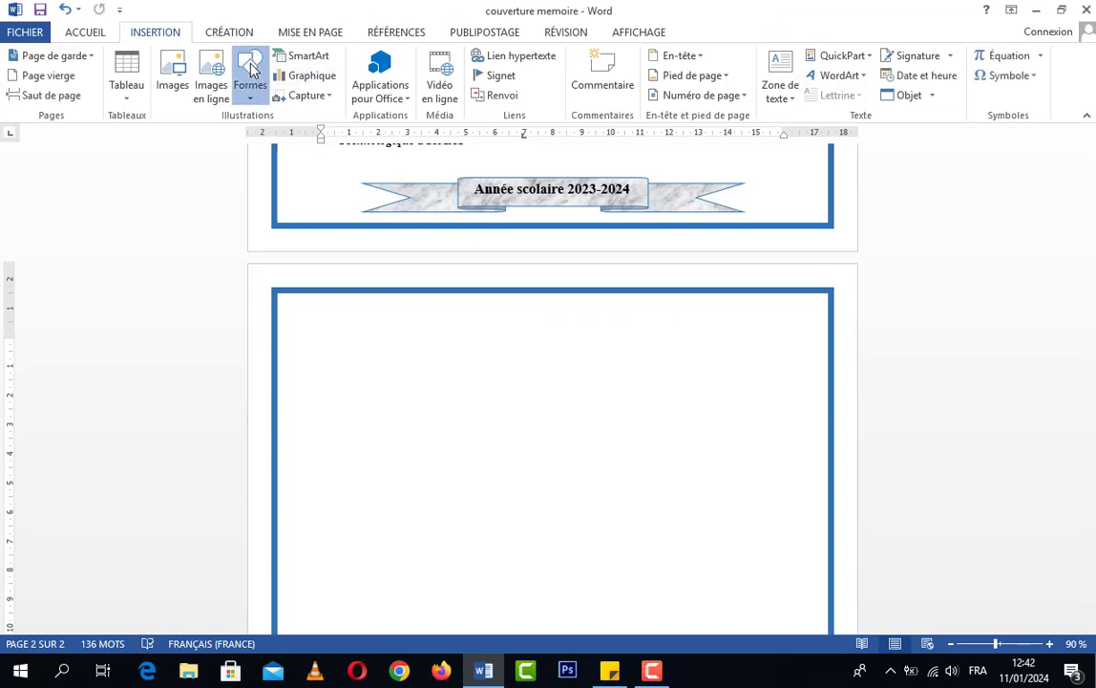
Draw a snip-and-round-corner rectangle about 7.65 cm by 2.84 cm atop the second page, styled "Contour couleur - Bleu, 1 accentué"
left_click(251, 68)
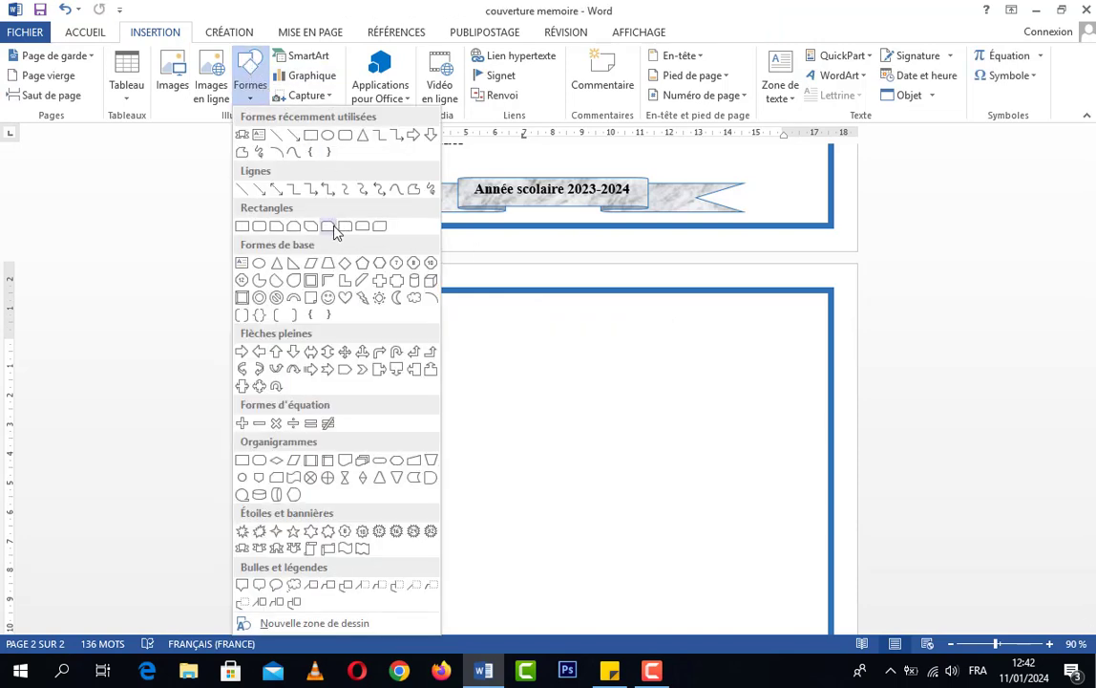
left_click(300, 224)
mouse_move(455, 330)
left_mouse_down()
mouse_move(580, 397)
mouse_move(676, 409)
left_mouse_up()
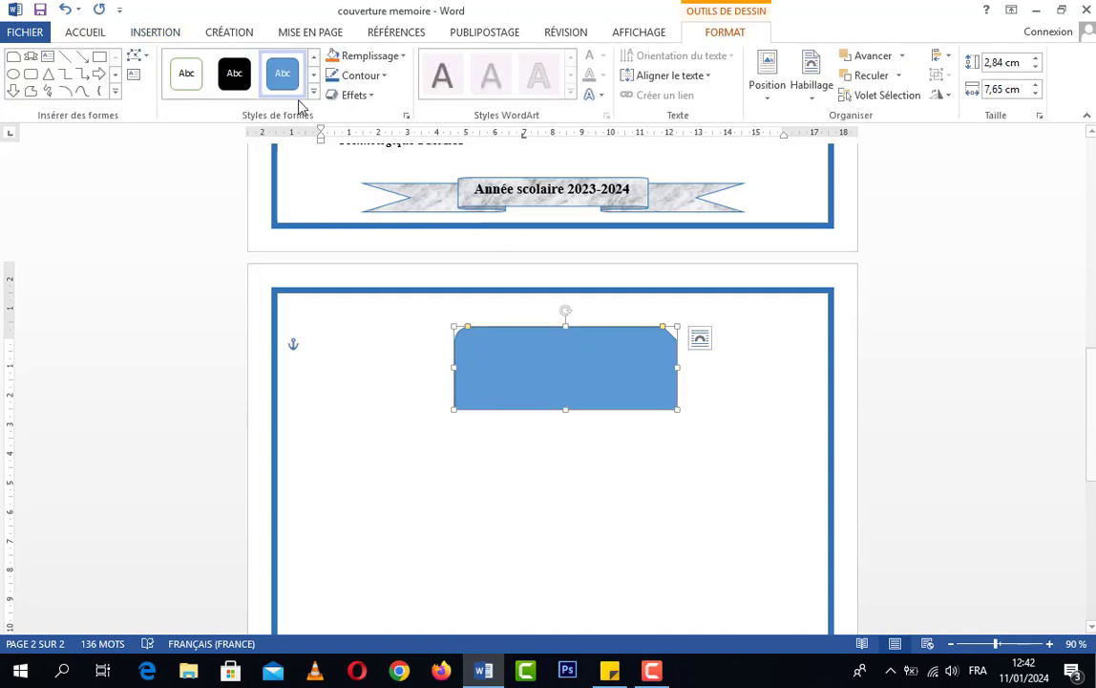
left_click(314, 92)
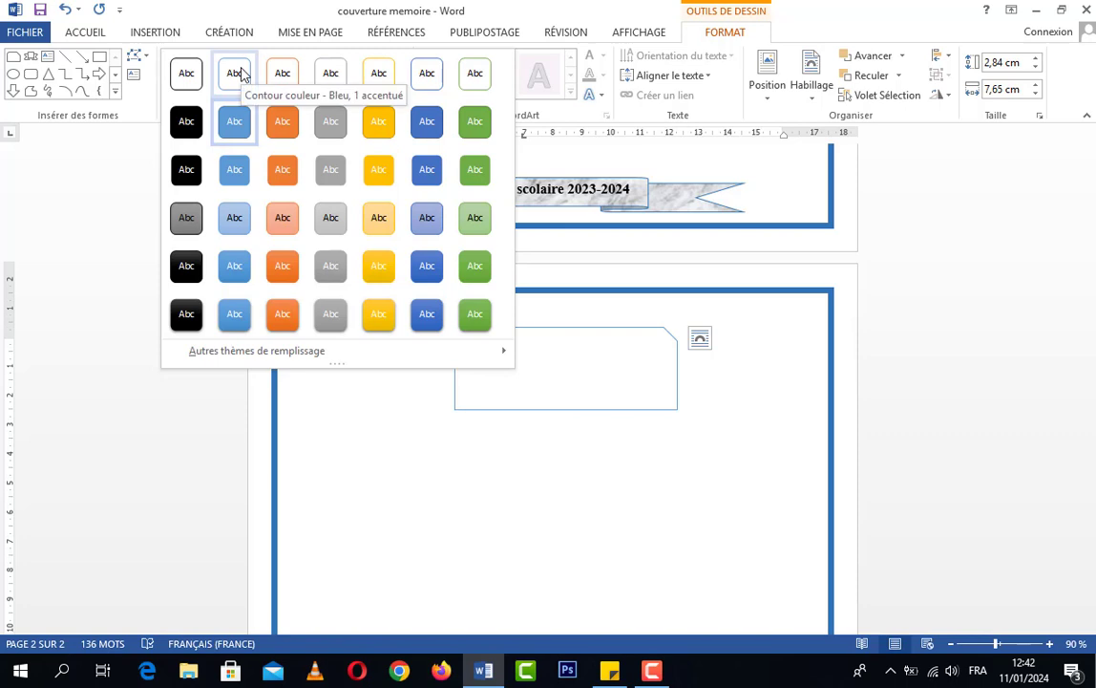
left_click(418, 317)
Set the outline weight of the rectangle on the second page to 2¼ pt
left_click(609, 410)
right_click(608, 410)
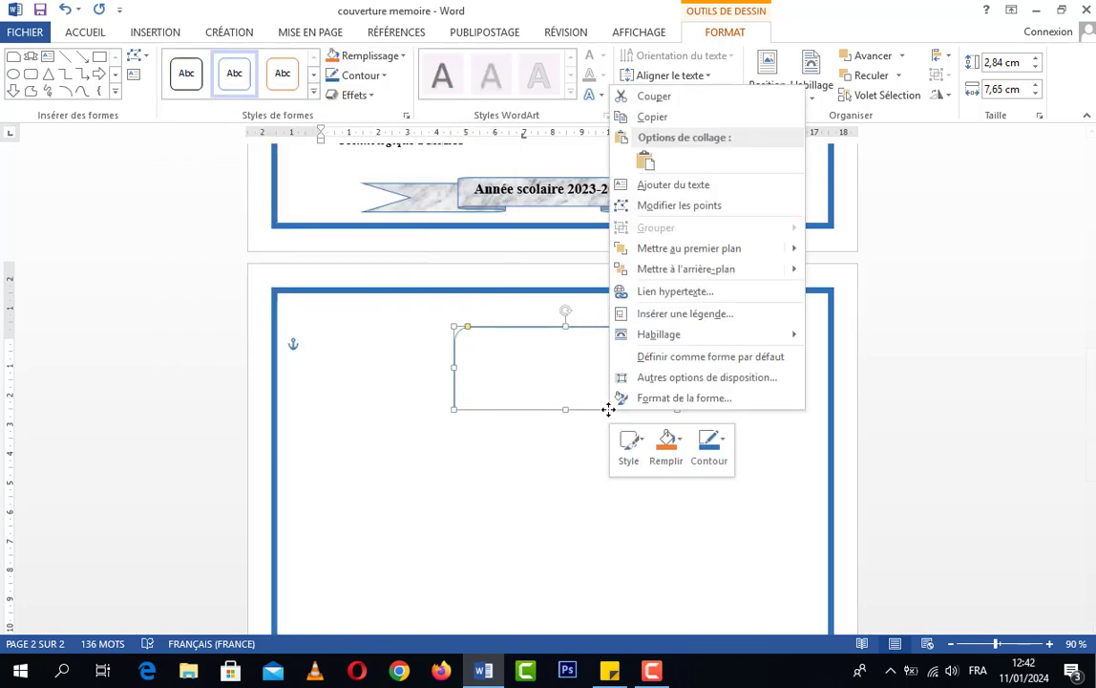
left_click(711, 462)
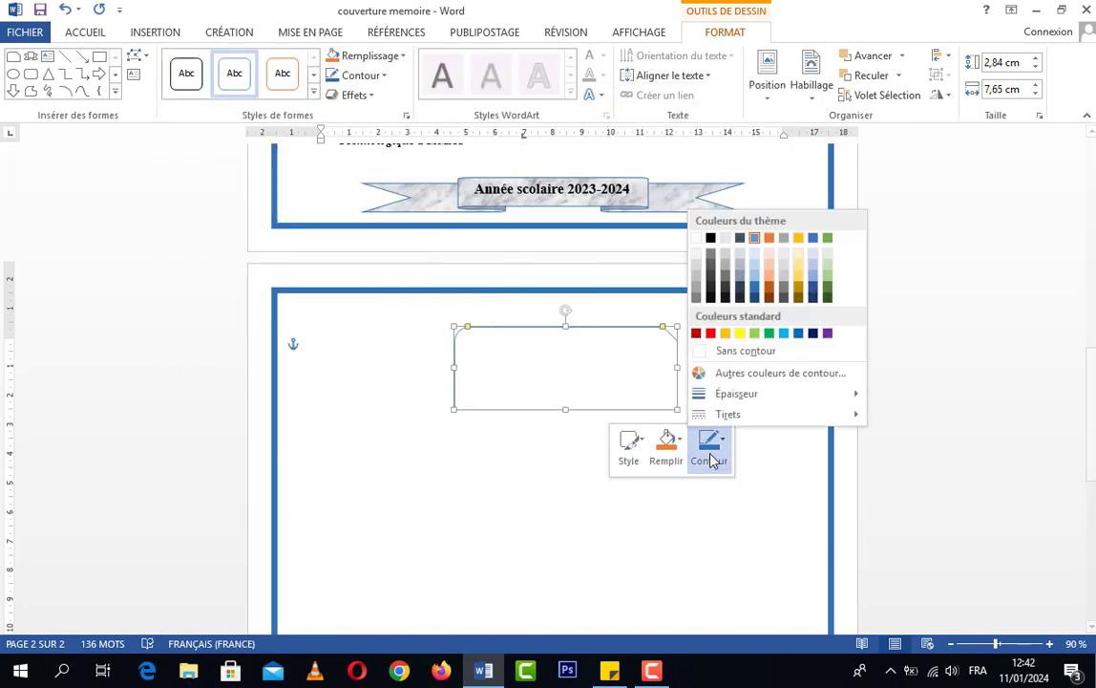
left_click(615, 410)
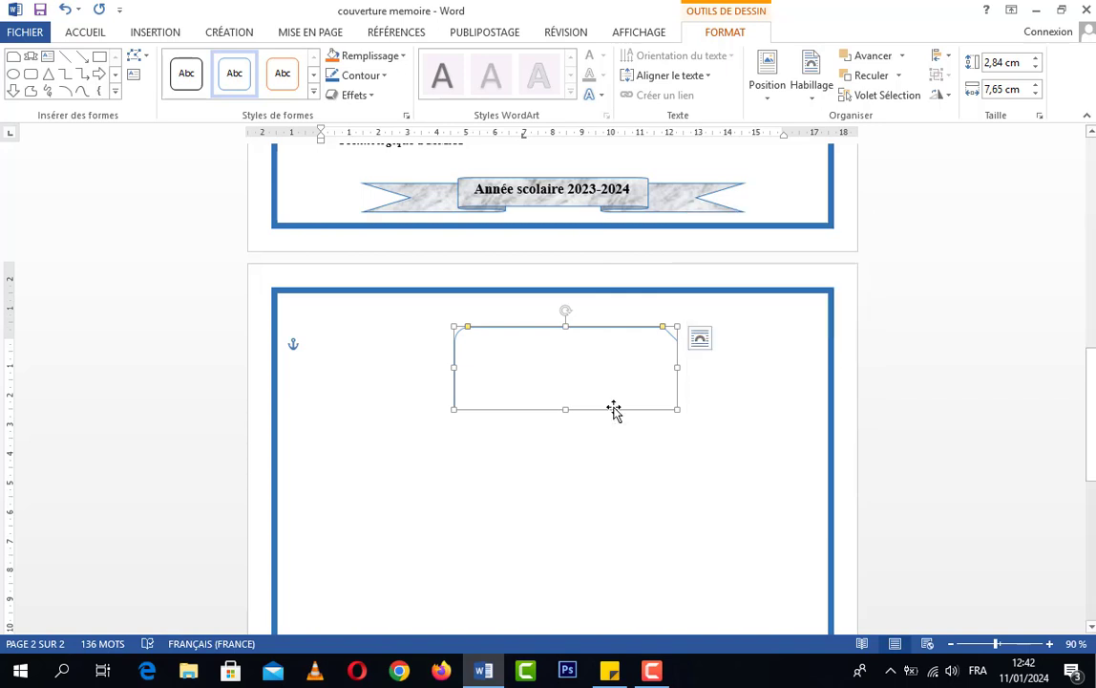
right_click(607, 407)
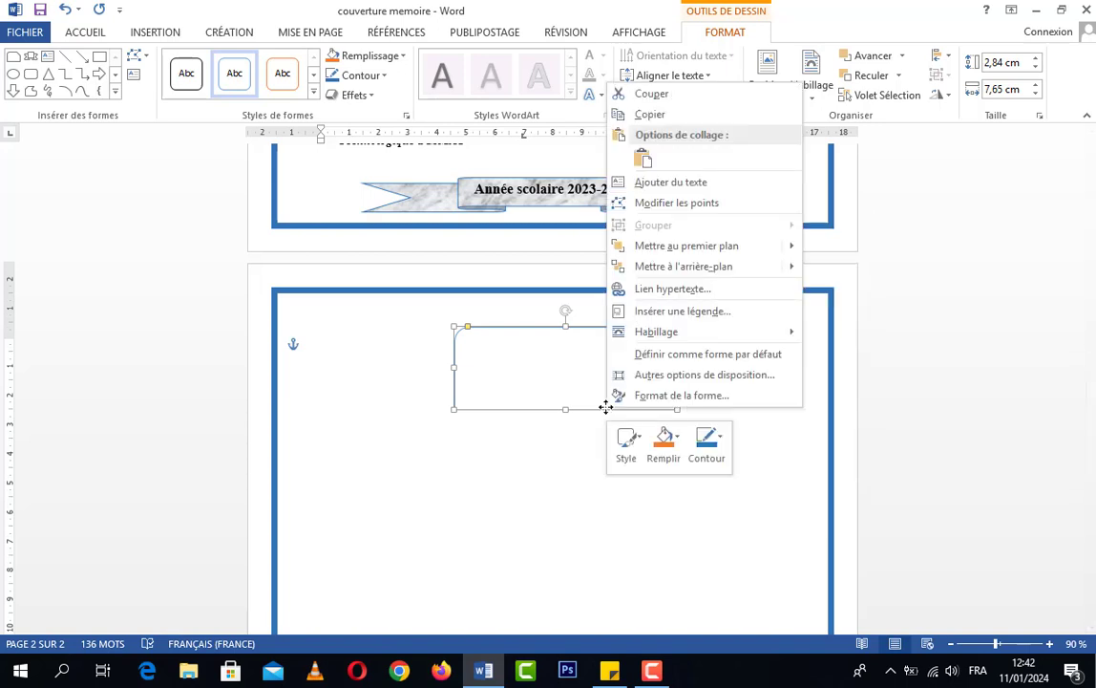
left_click(710, 442)
mouse_move(782, 400)
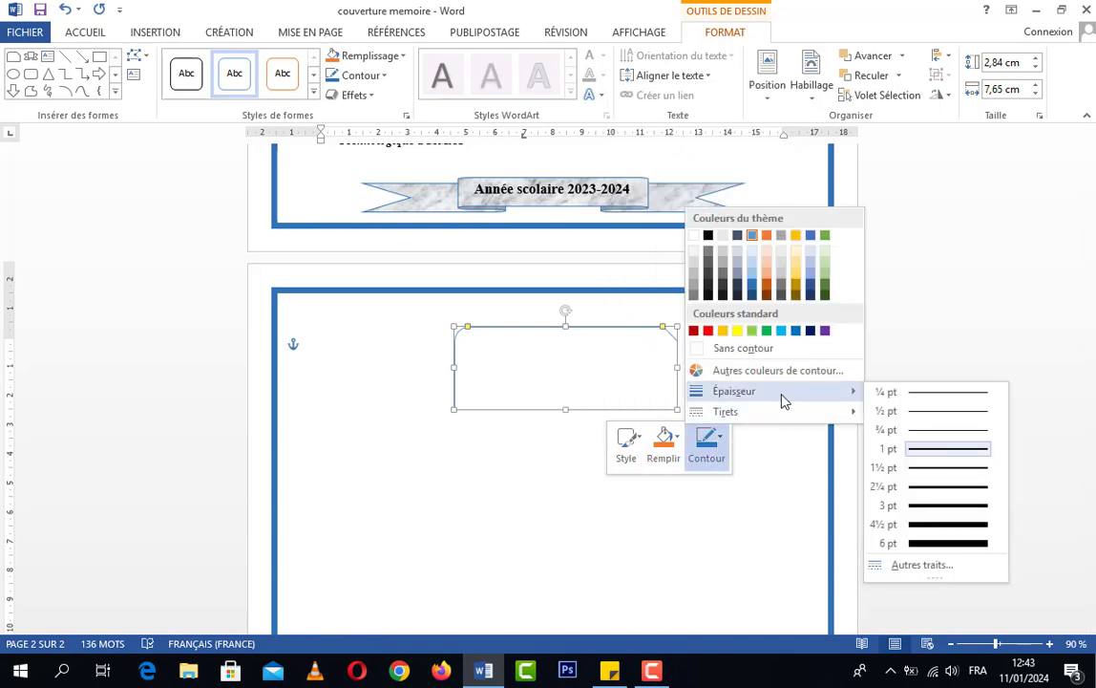
left_click(932, 489)
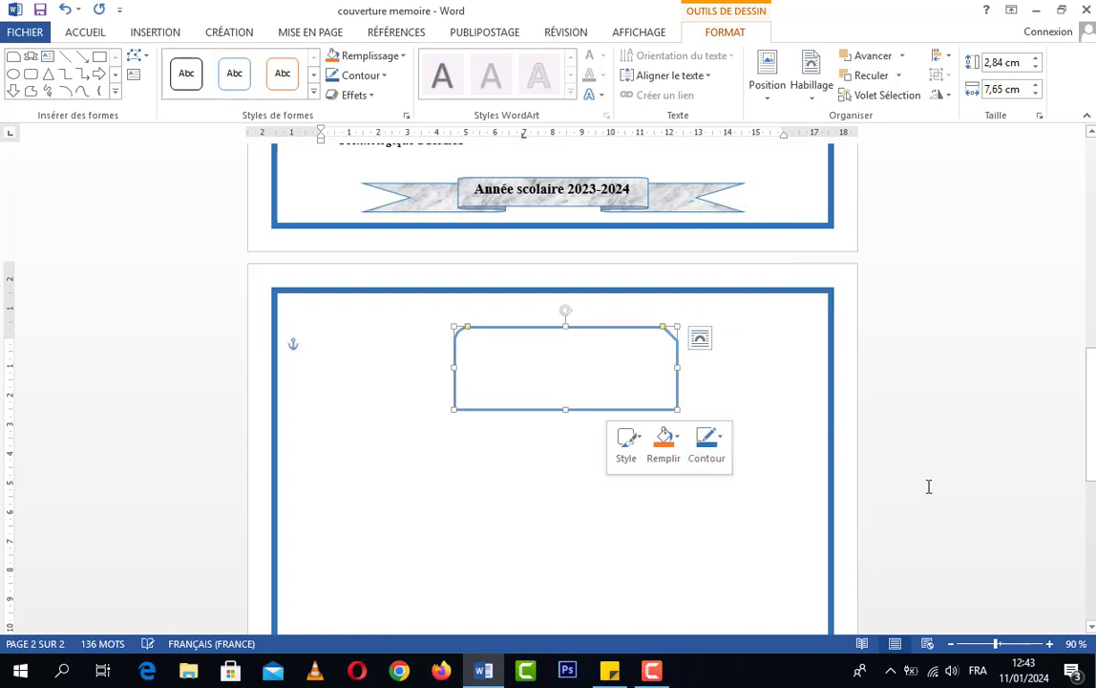
Resize the rectangle on the second page to about 7.53 cm by 1.83 cm
left_click(678, 438)
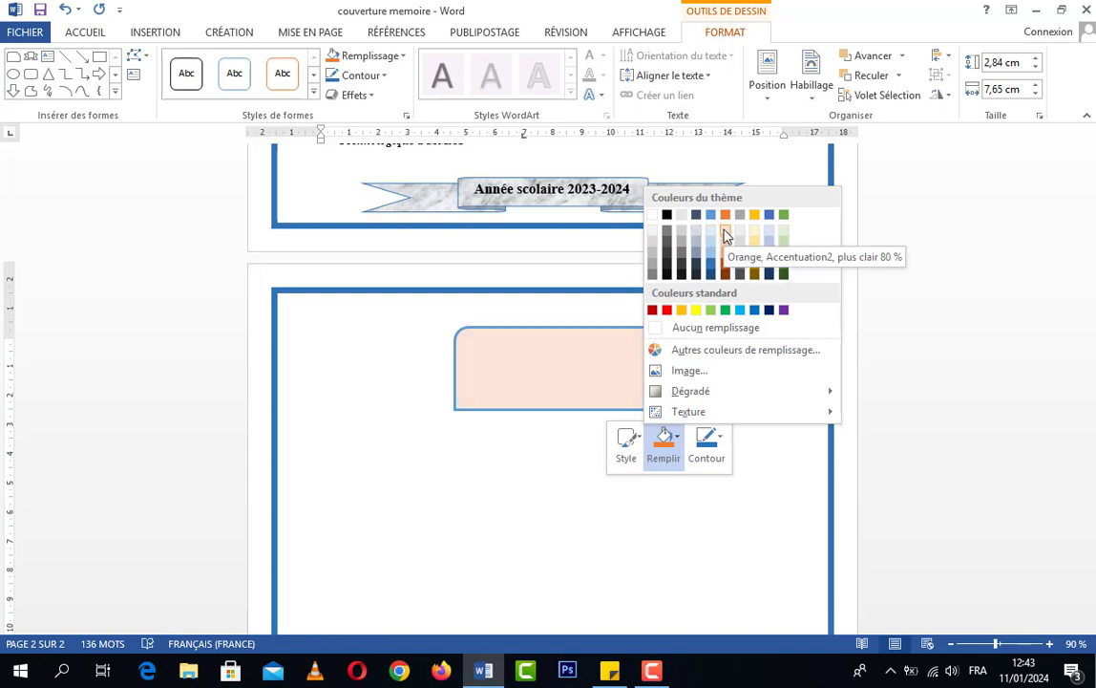
left_click(556, 372)
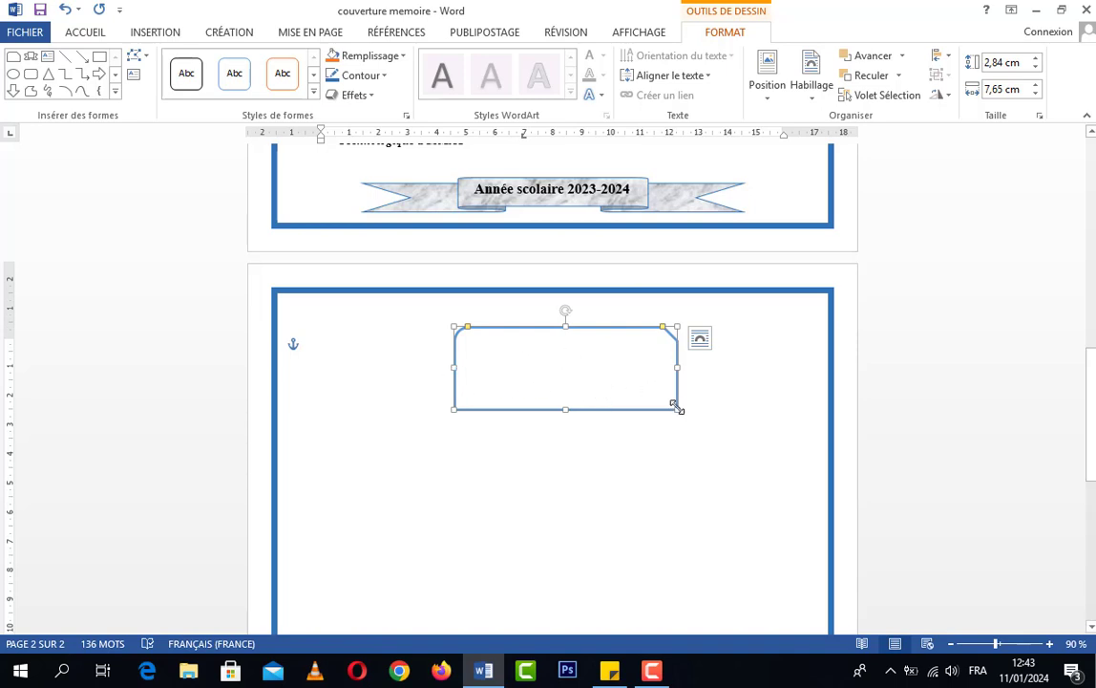
left_click_drag(677, 407, 673, 365)
Add the text "SOMMAIRE" inside the rectangle on the second page
right_click(560, 340)
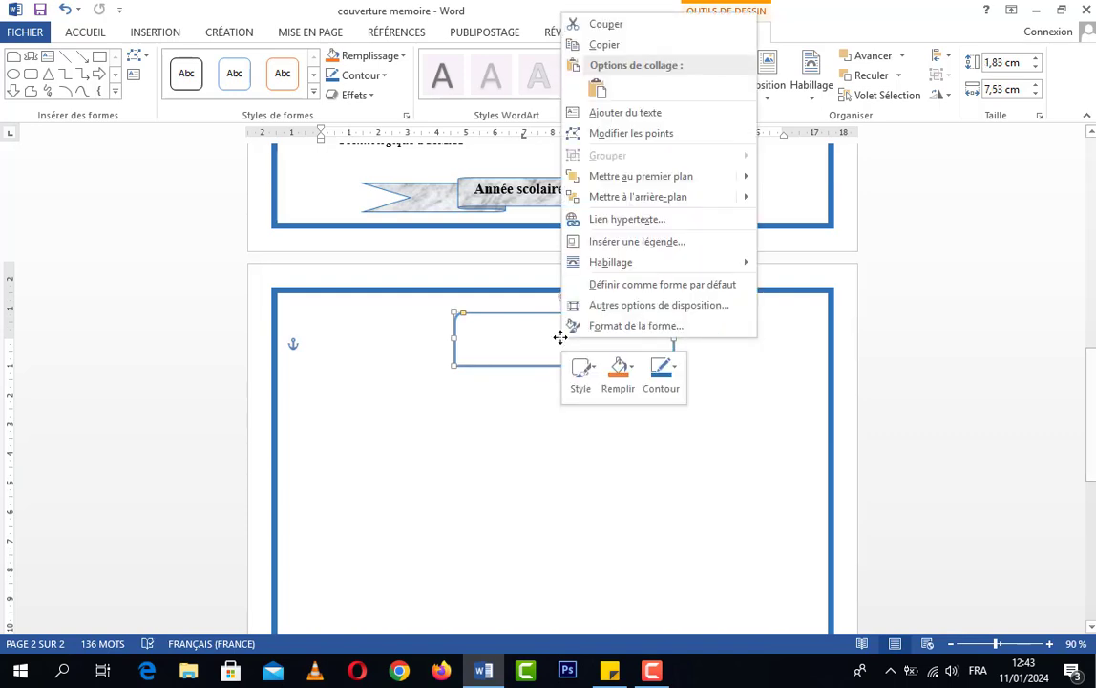
left_click(633, 113)
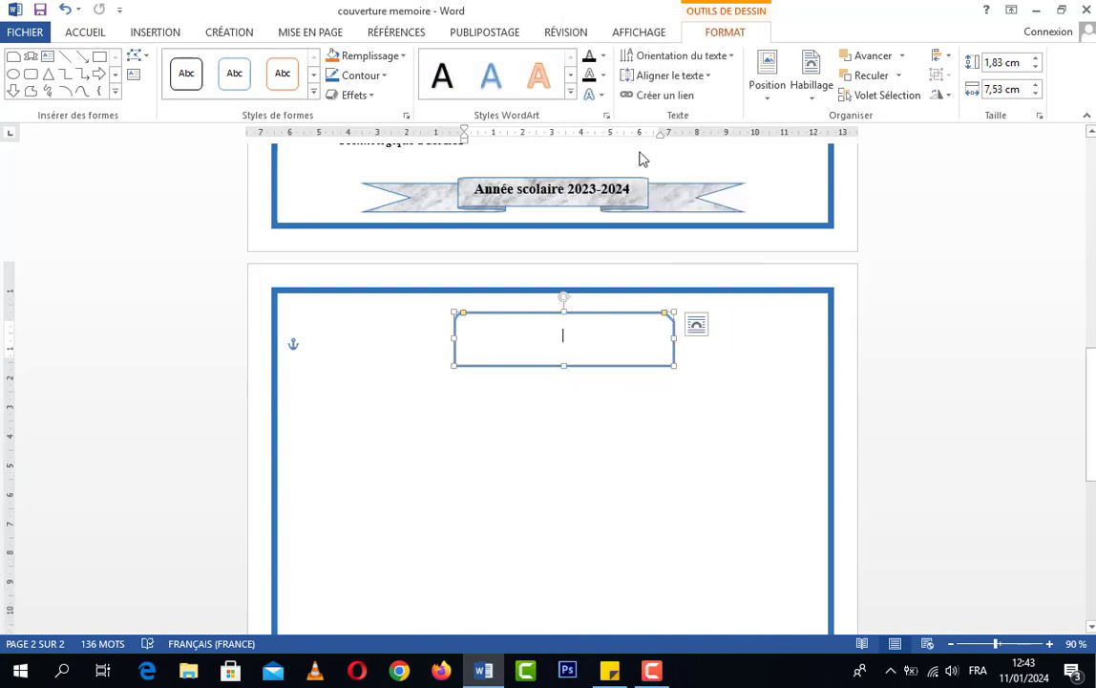
type("SOMMAIRE")
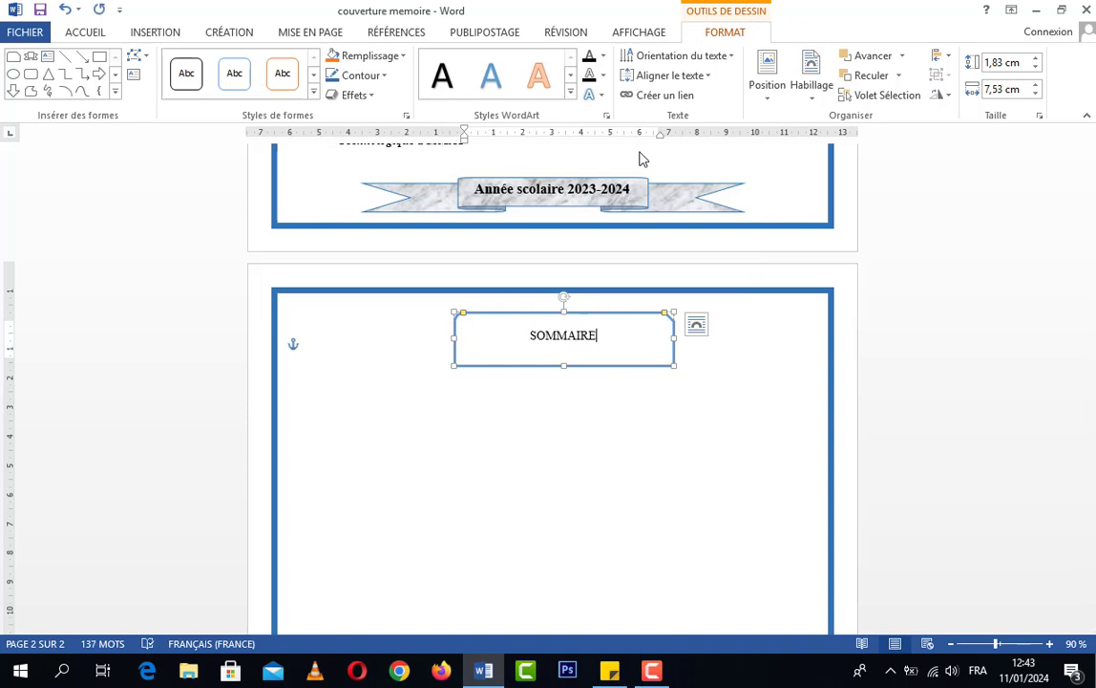
Format the "SOMMAIRE" text inside the rectangle as 20 pt bold
key("ctrl+a")
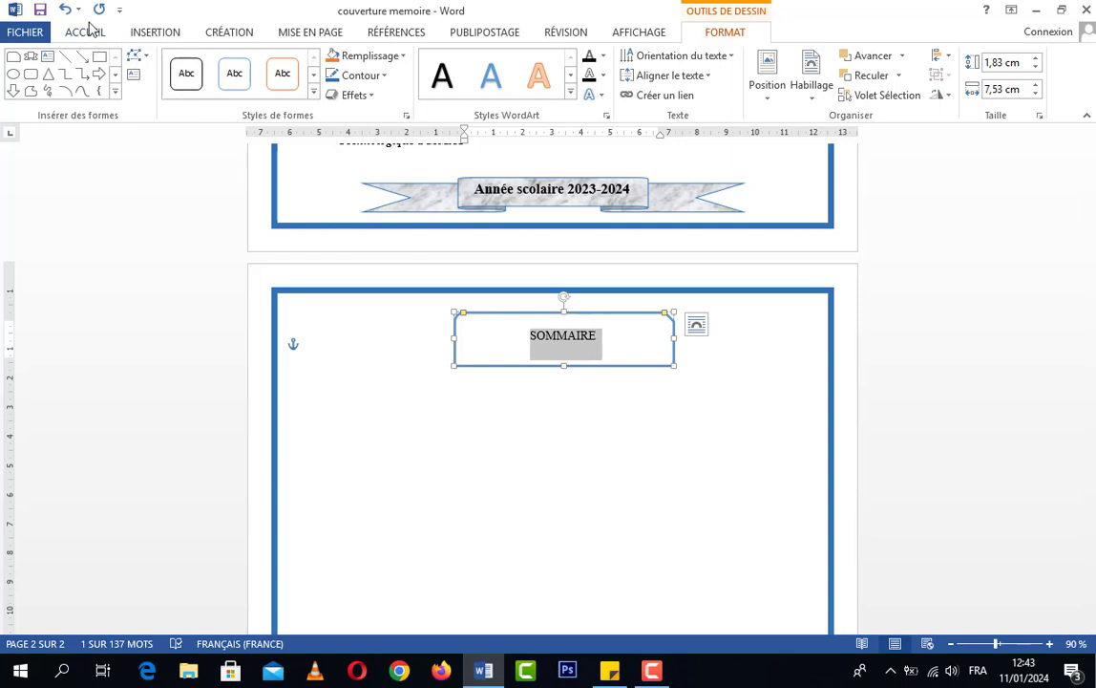
left_click(85, 33)
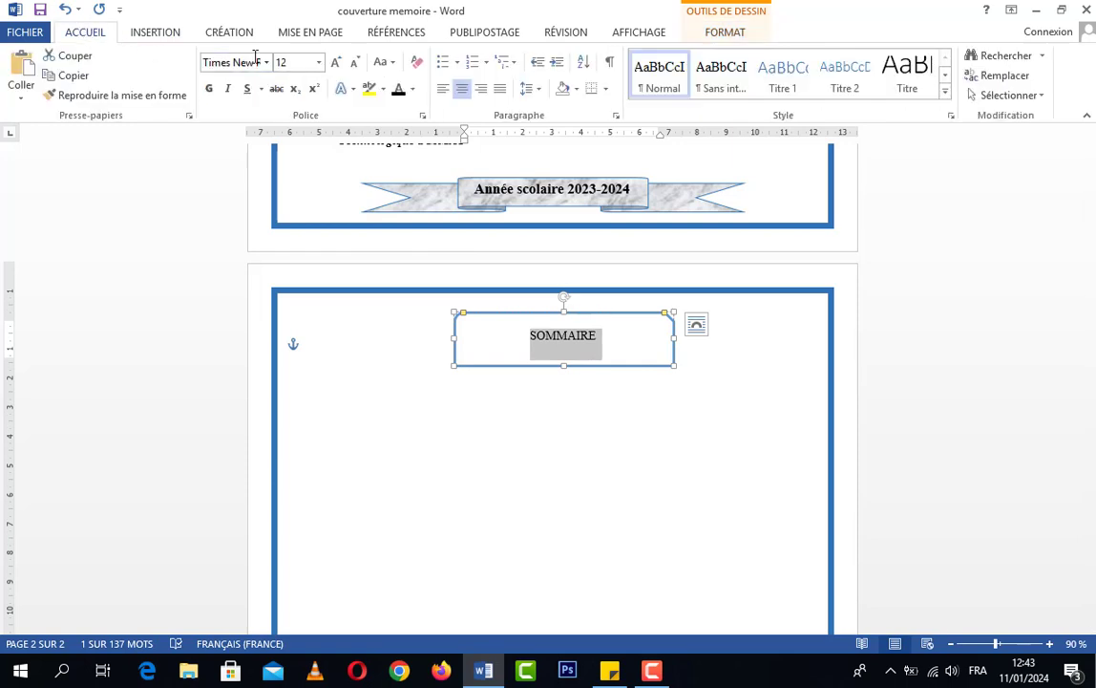
left_click(336, 62)
double_click(335, 62)
left_click(336, 63)
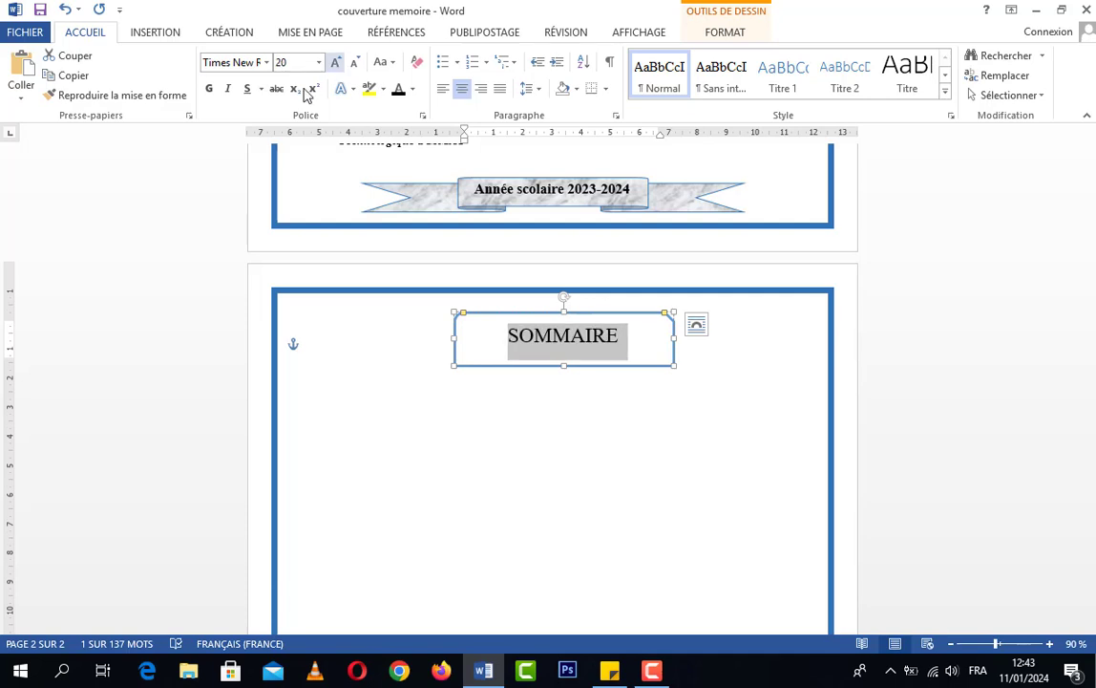
left_click(209, 88)
left_click(592, 384)
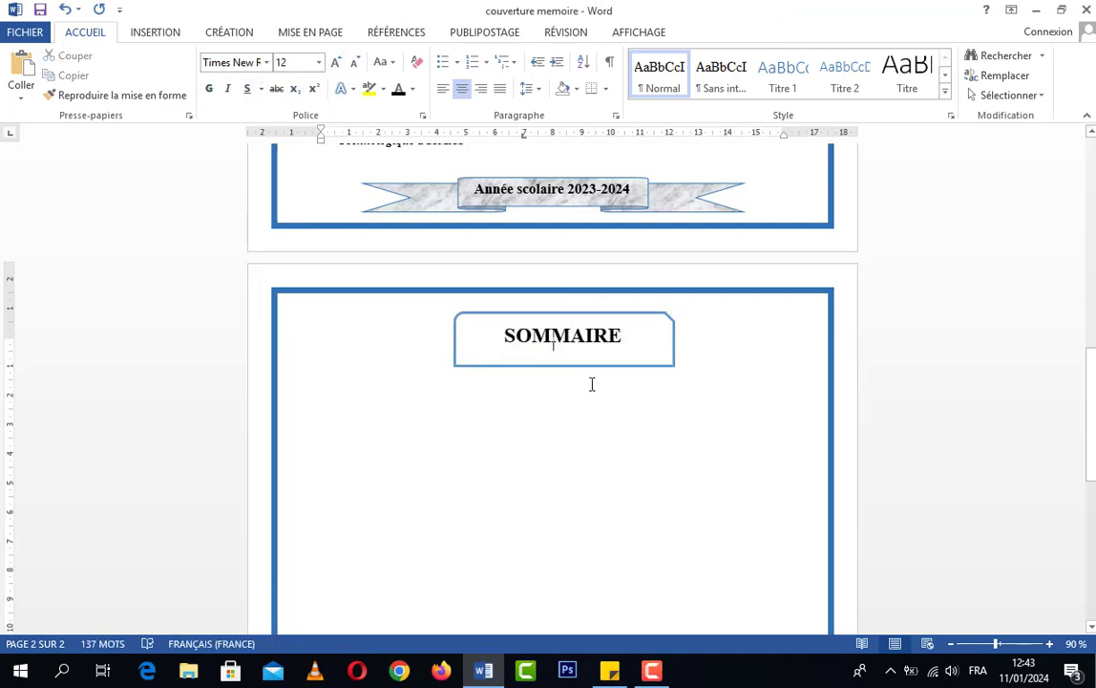
left_click(589, 365)
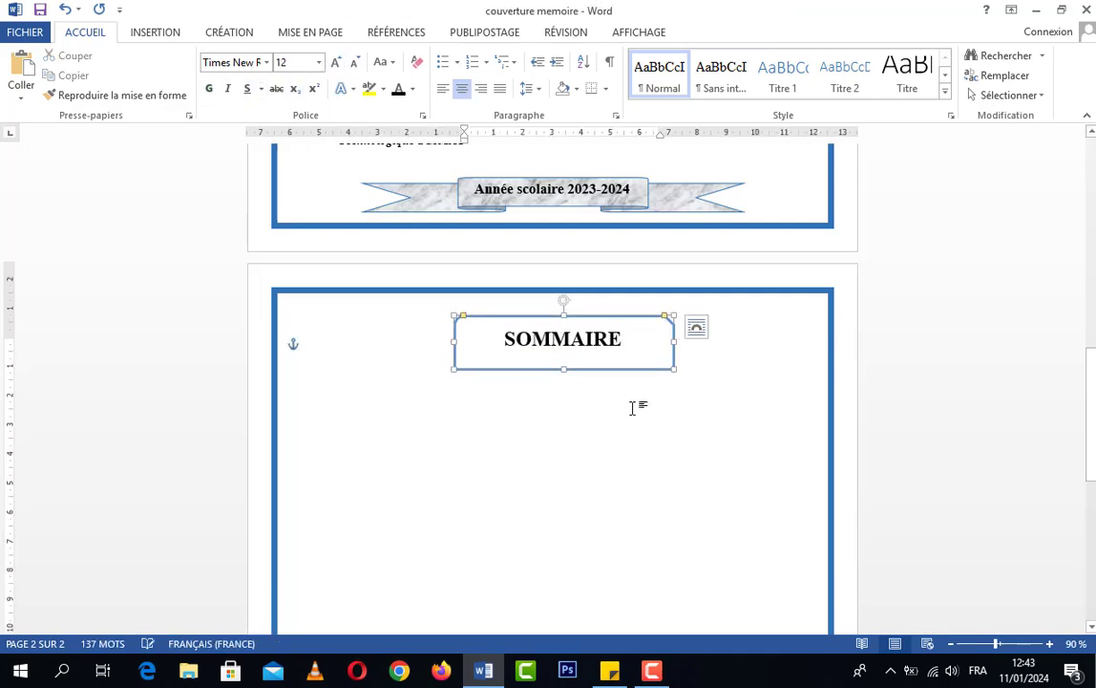
Remove the page border from the whole document by setting the border type to "Aucune"
scroll(670, 416, "down", 1)
scroll(671, 416, "down", 6)
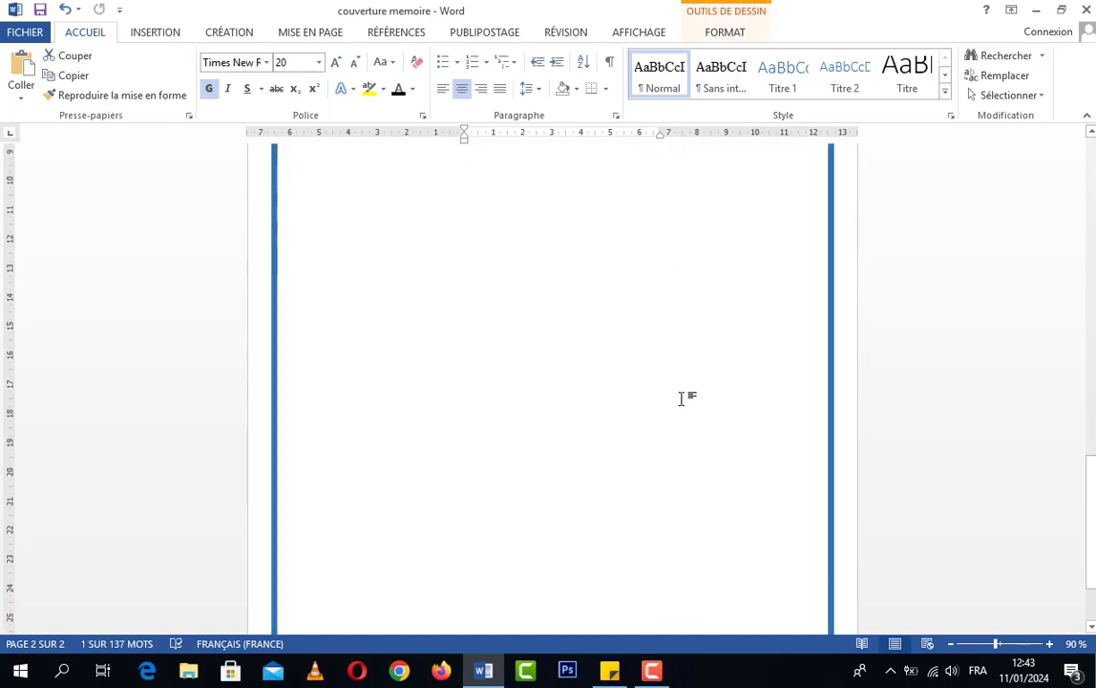
scroll(683, 397, "up", 4)
scroll(681, 398, "up", 4)
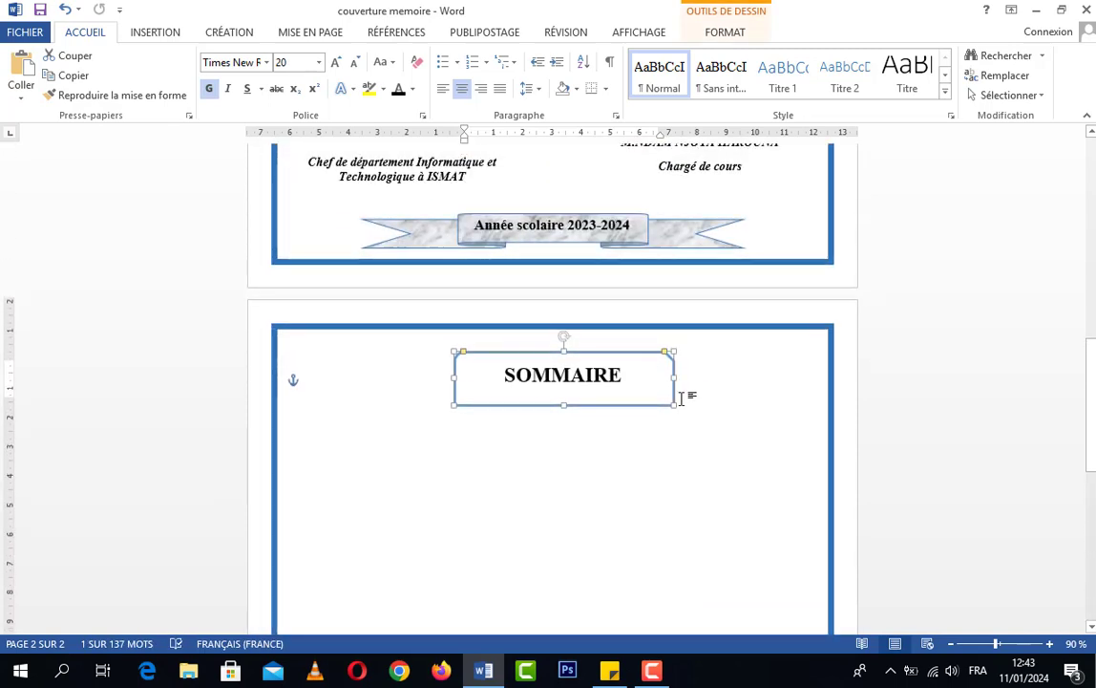
scroll(686, 408, "up", 1)
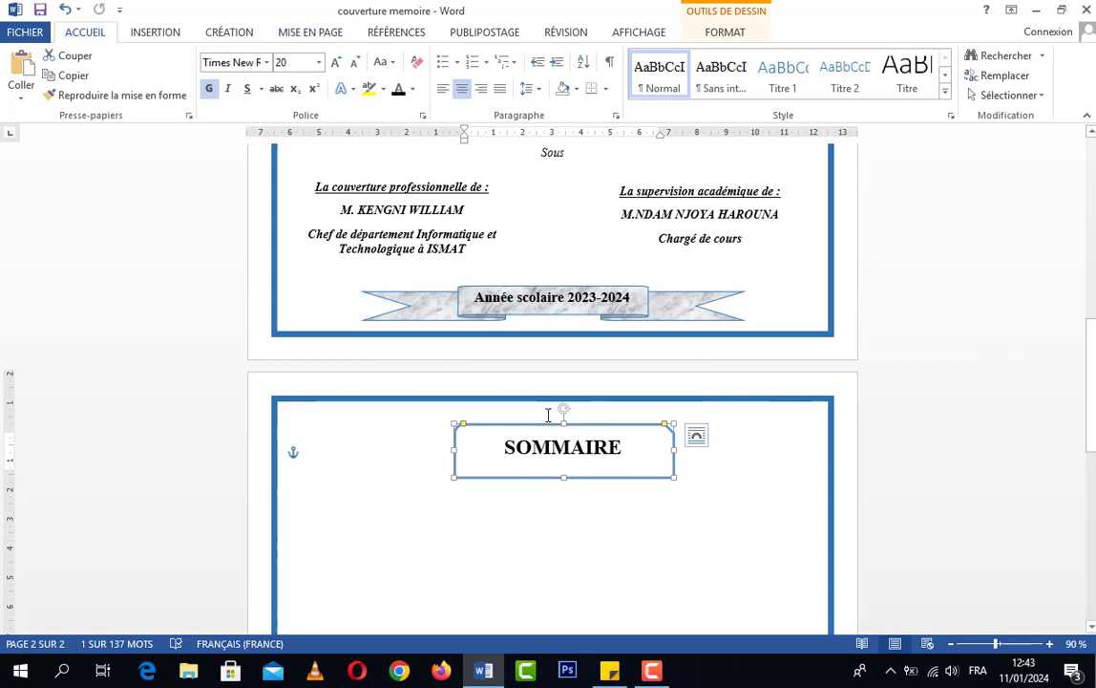
left_click(229, 33)
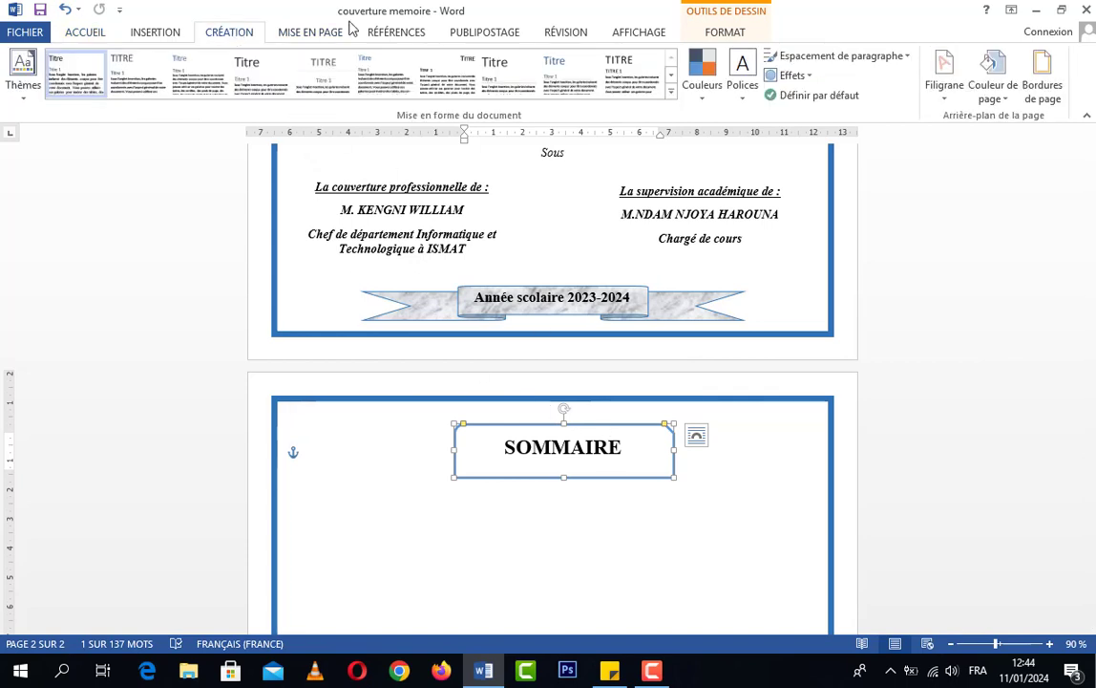
left_click(1041, 76)
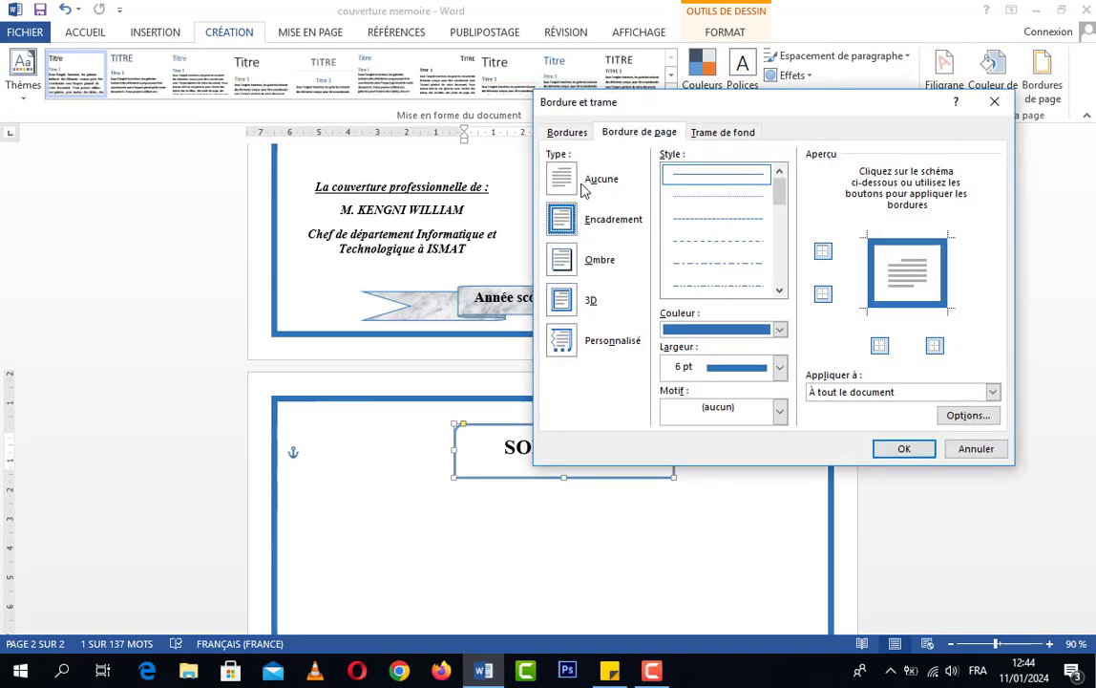
left_click(584, 188)
left_click(904, 448)
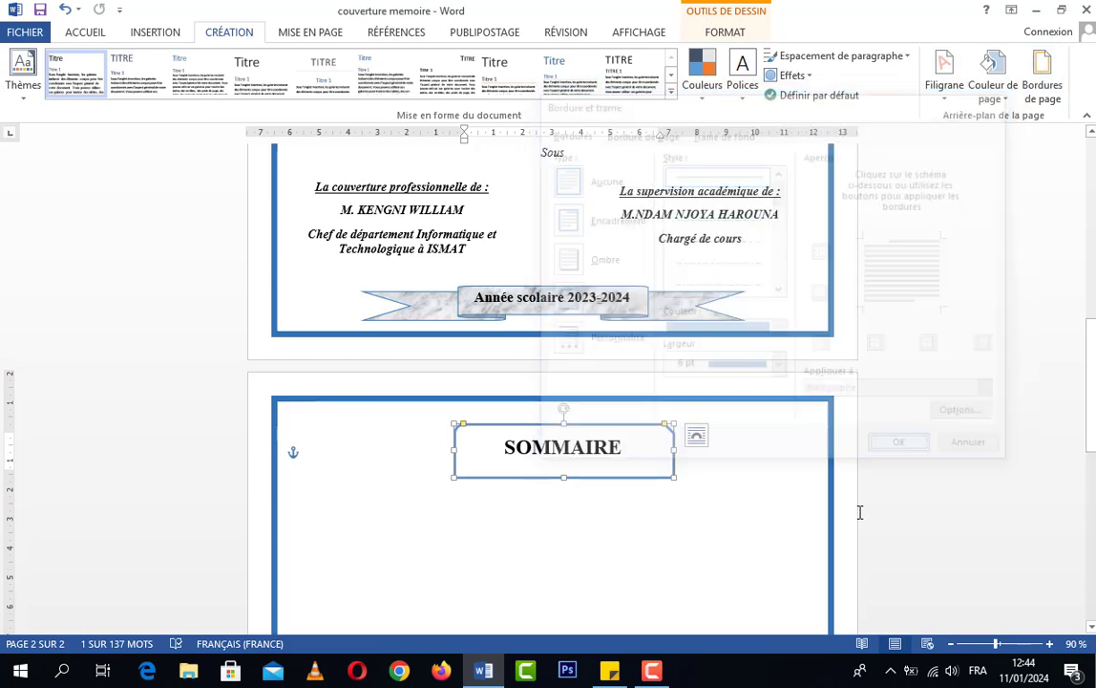
Move the "SOMMAIRE" frame slightly lower on the second page, to the start of the body area
left_click(626, 540)
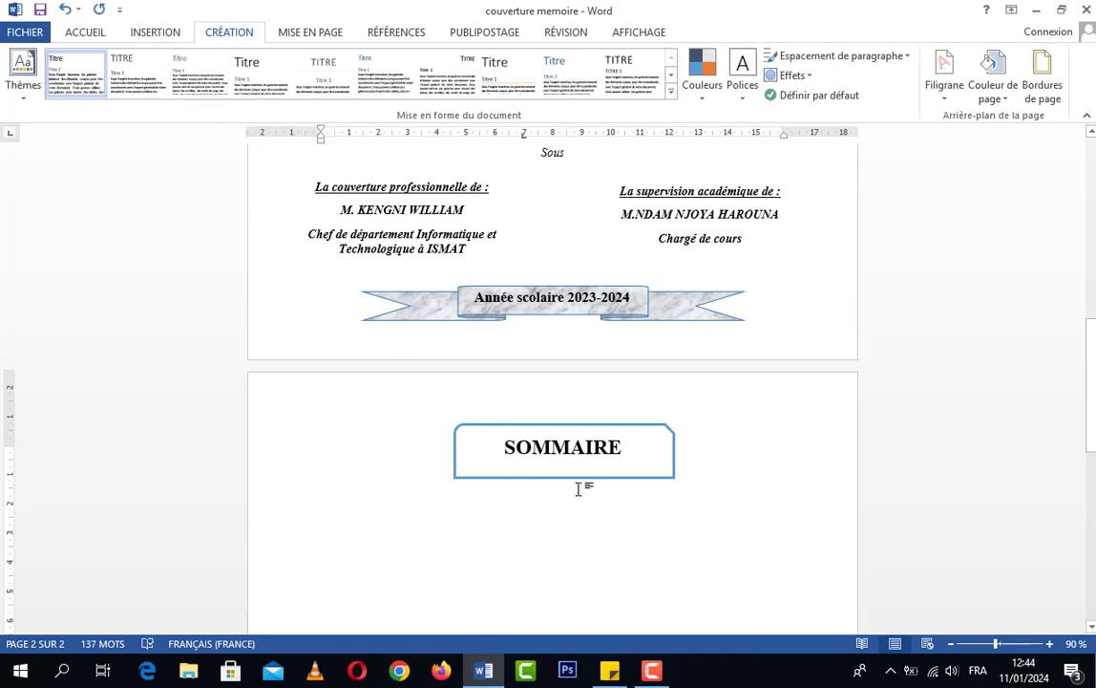
left_click_drag(570, 480, 567, 499)
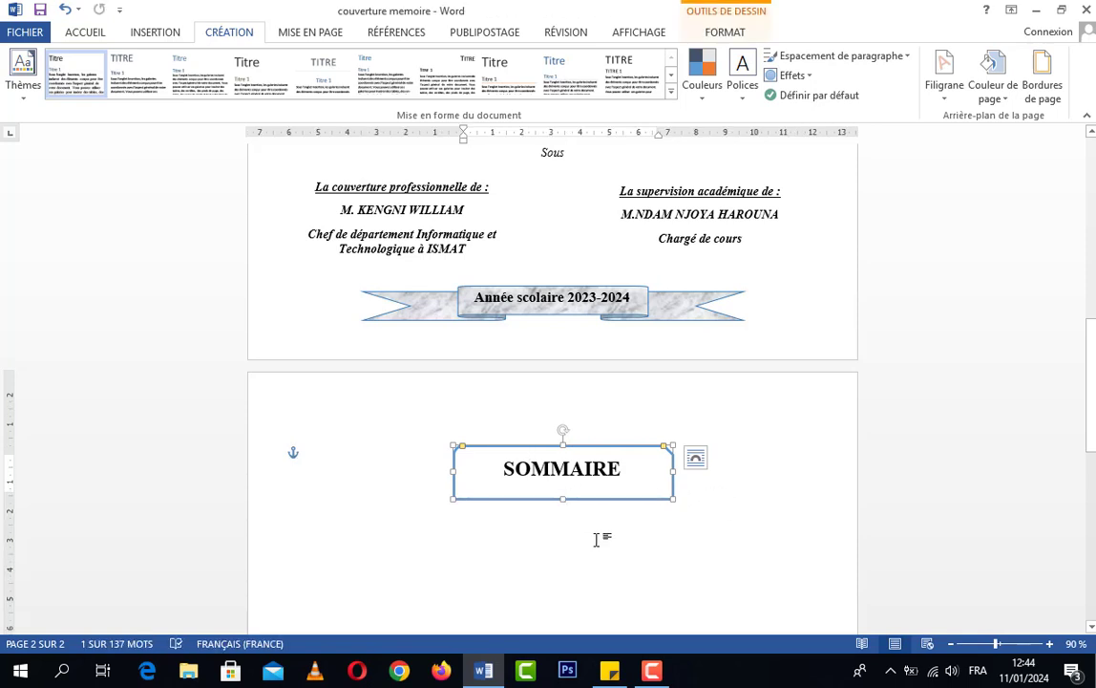
Open the second page's header and footer areas to examine where they lie, and return to the body text
double_click(560, 389)
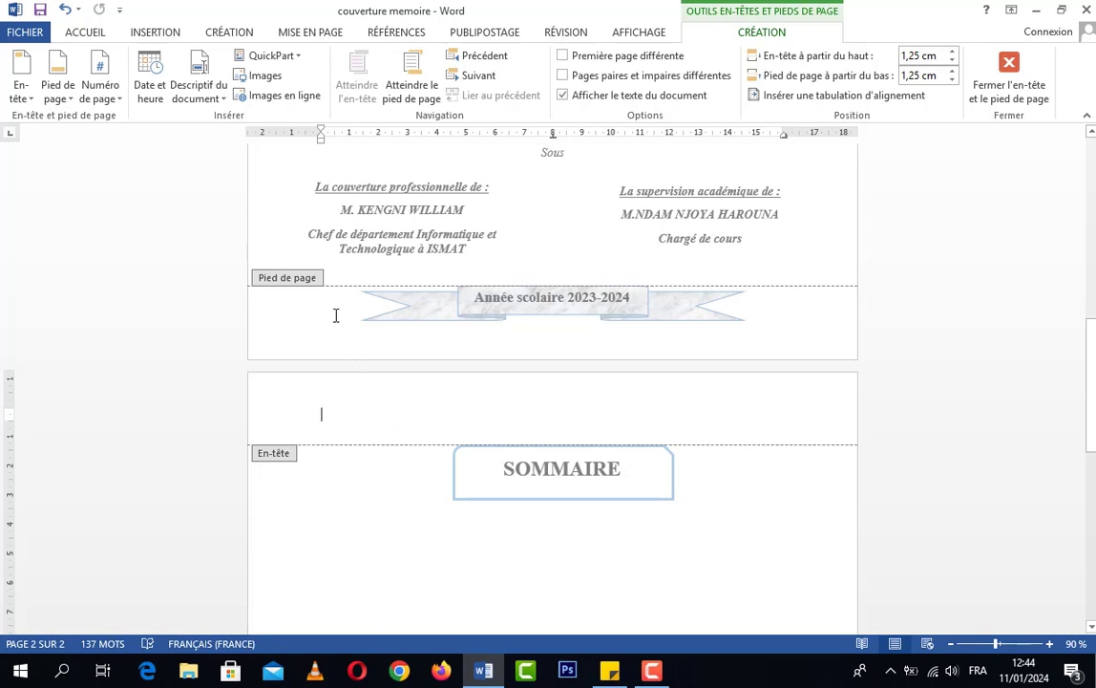
scroll(553, 393, "down", 10)
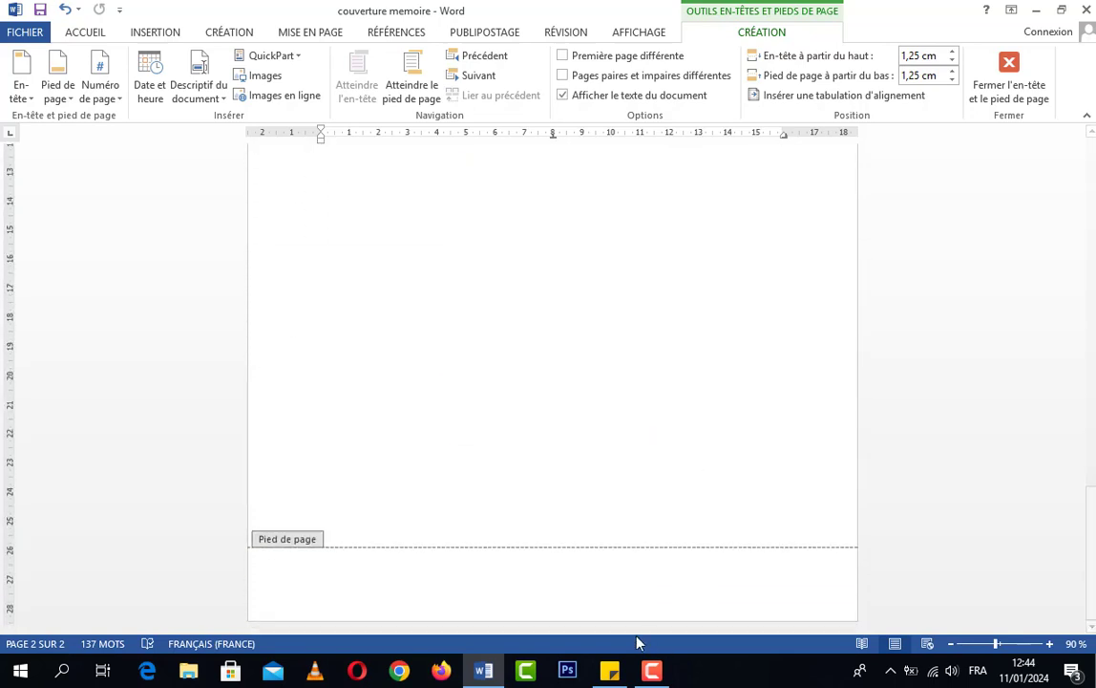
left_click(526, 594)
scroll(587, 589, "up", 10)
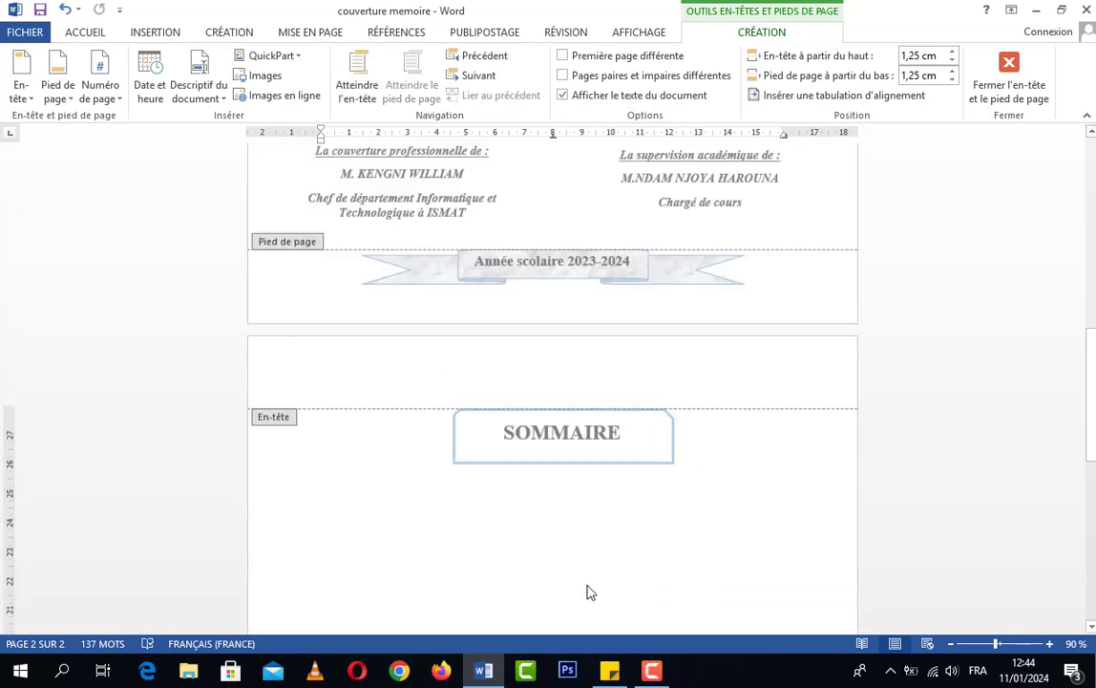
left_click(600, 445)
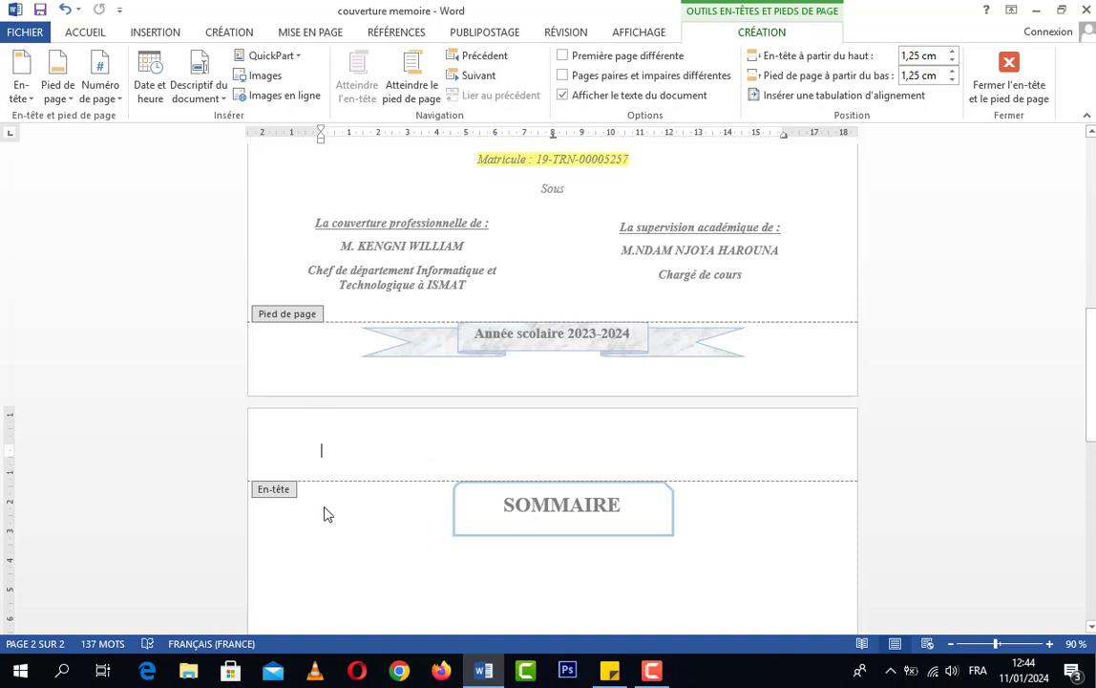
double_click(365, 509)
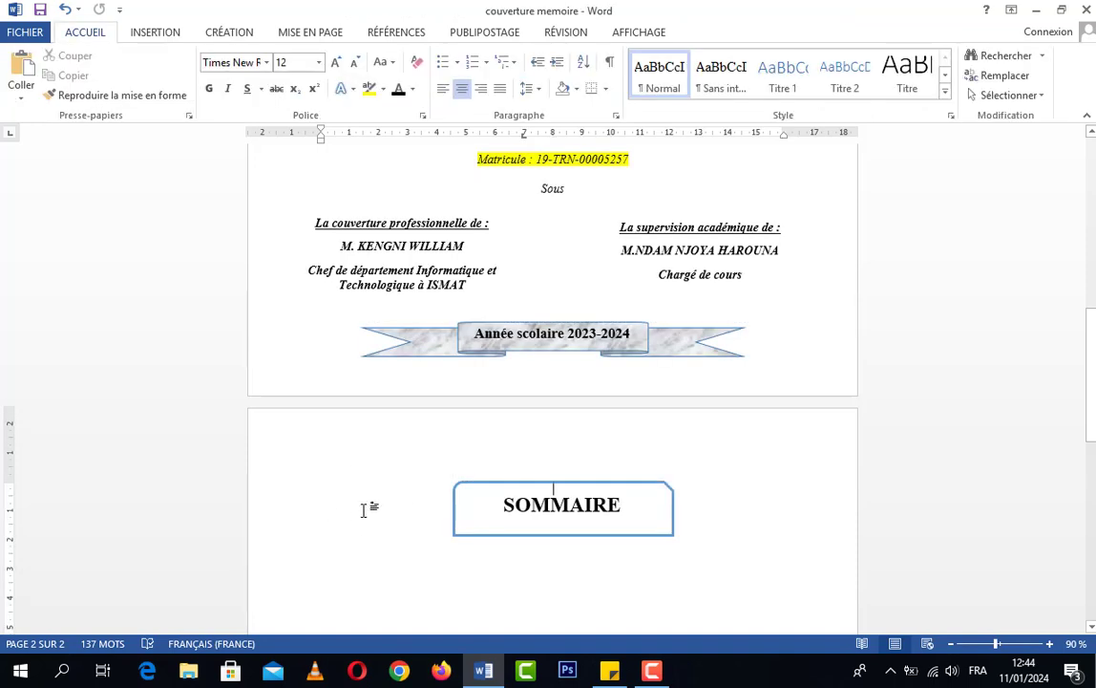
Browse the built-in header designs and insert the "À bandes" header
left_click(149, 38)
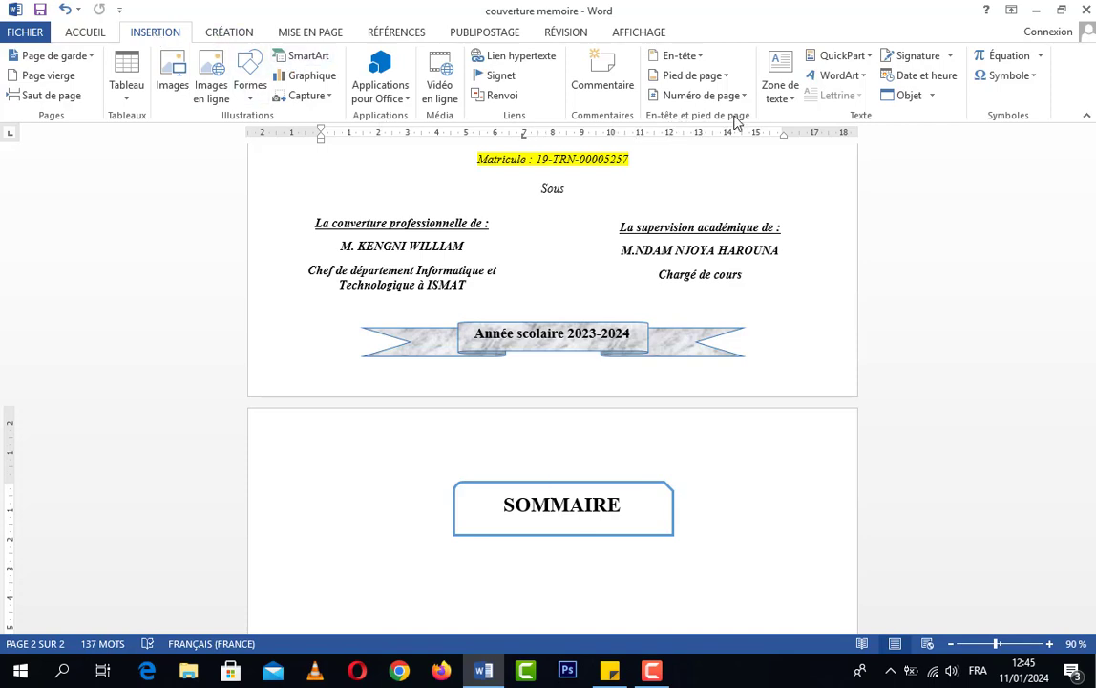
left_click(692, 56)
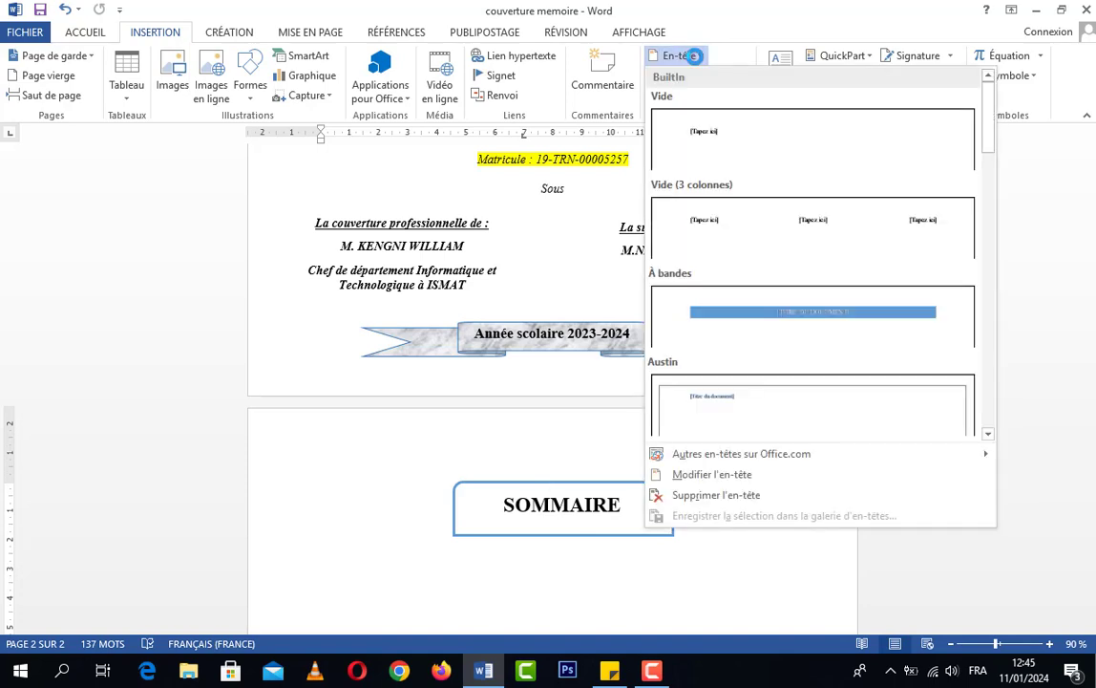
scroll(867, 274, "down", 3)
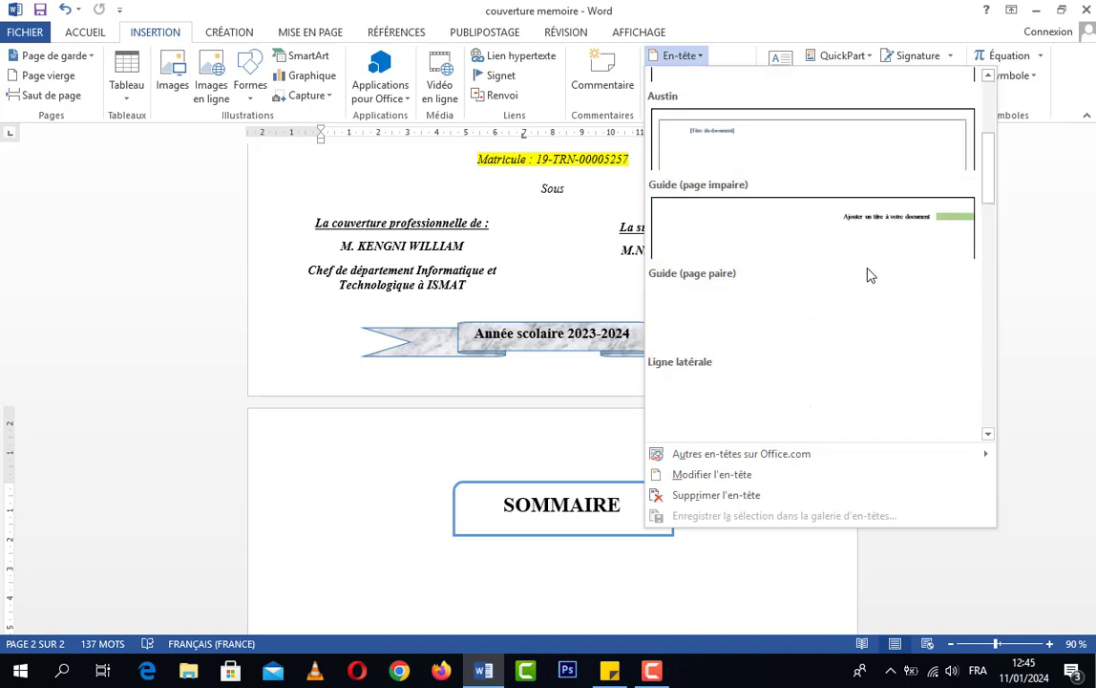
scroll(898, 250, "down", 3)
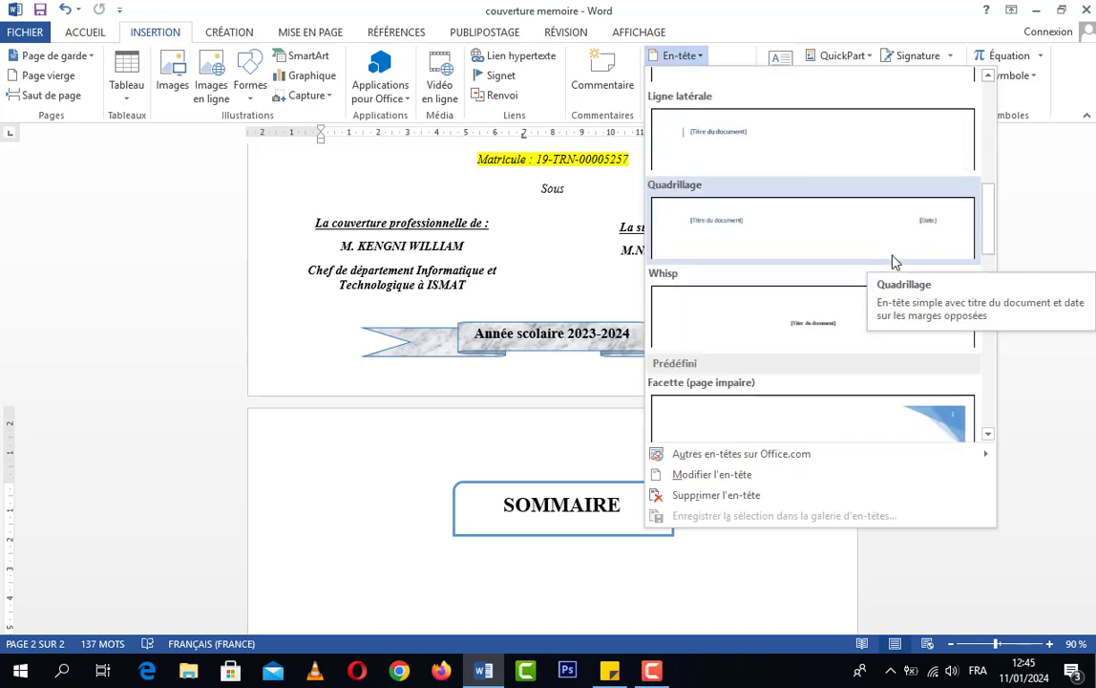
scroll(892, 260, "down", 3)
scroll(893, 268, "down", 3)
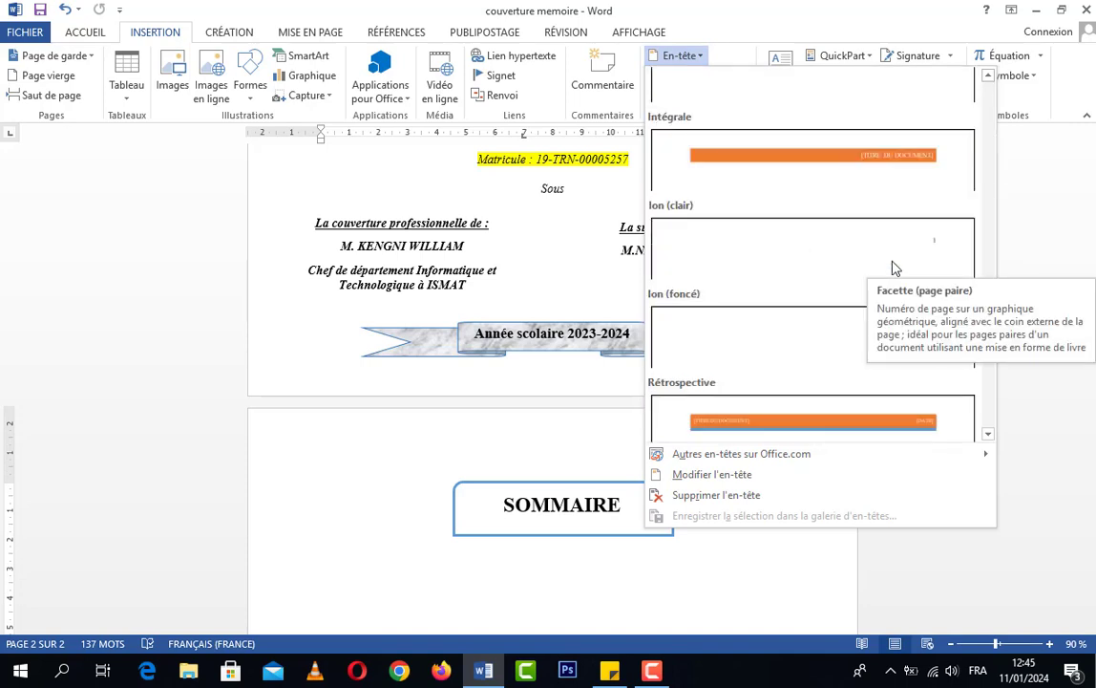
scroll(894, 277, "down", 3)
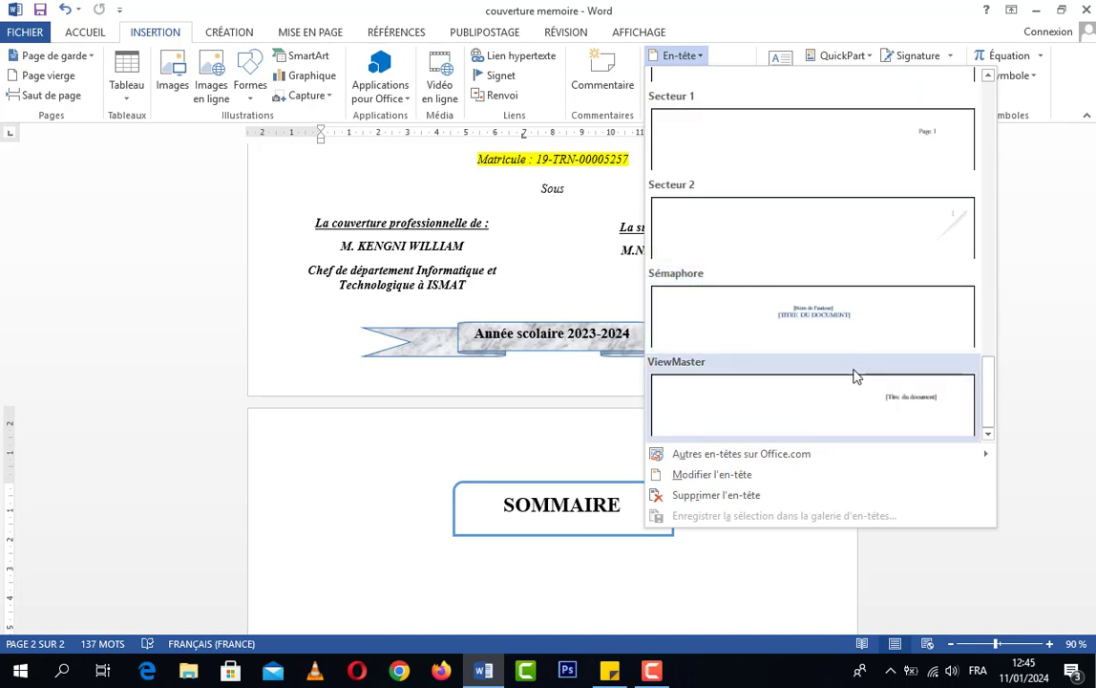
scroll(854, 377, "up", 3)
scroll(854, 382, "up", 3)
scroll(853, 383, "up", 6)
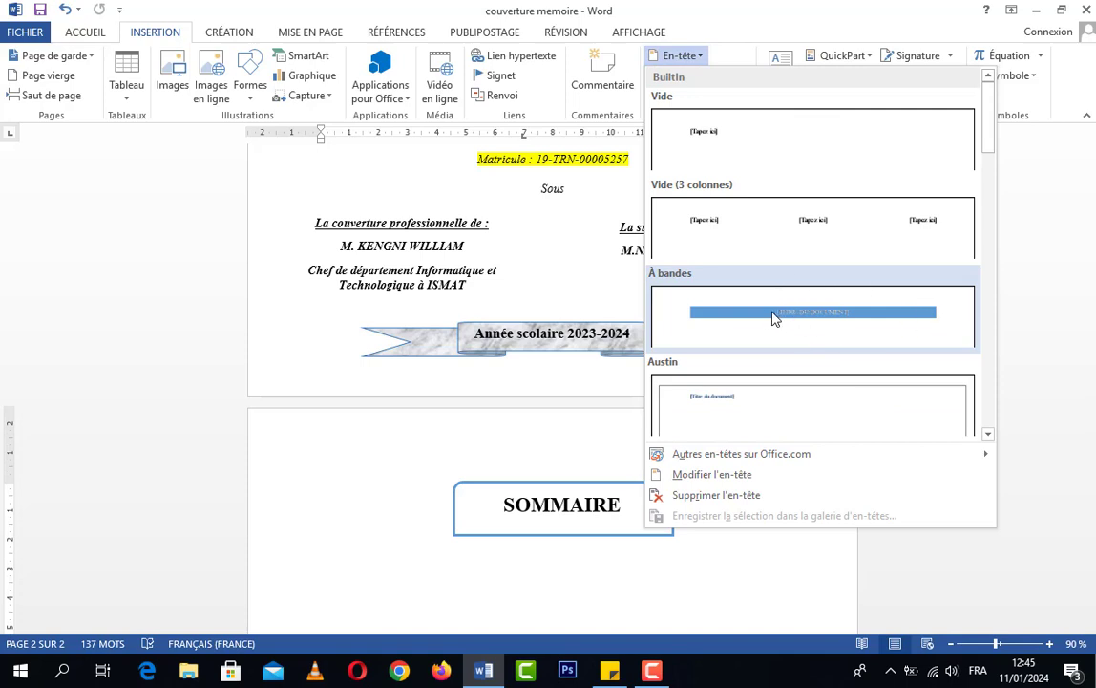
left_click(856, 317)
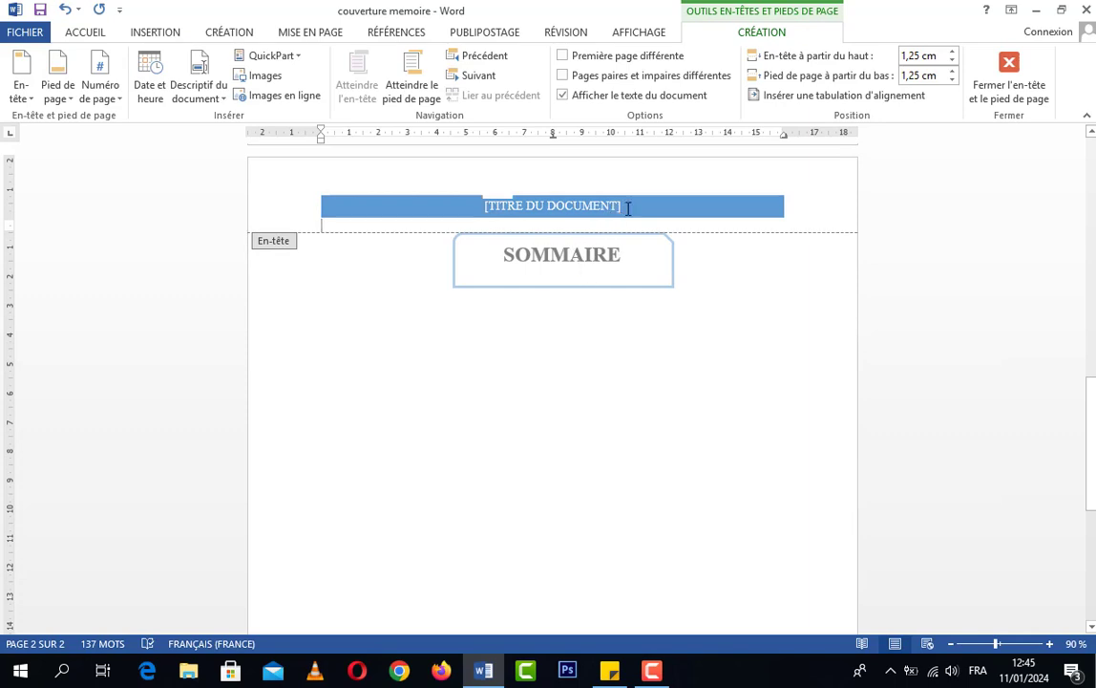
Replace the placeholder title in the second page's header band with "ETUDE ET MISE EN PLACE D'UN RESEAU", following the cover page's title
left_click(627, 208)
scroll(676, 311, "up", 1)
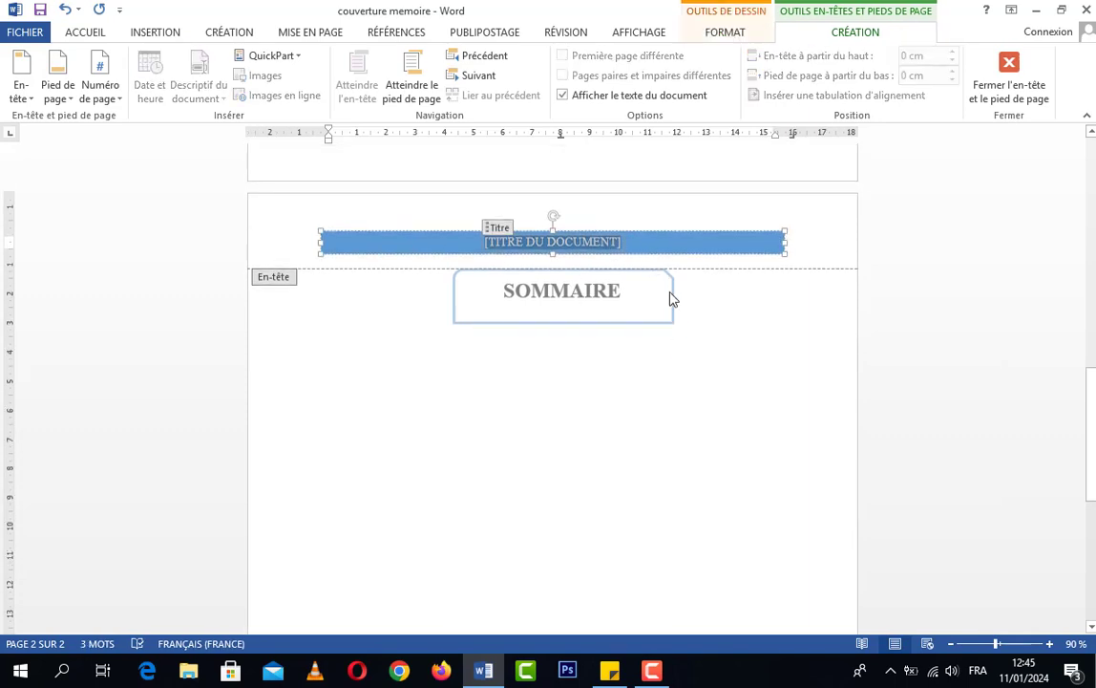
scroll(673, 306, "up", 5)
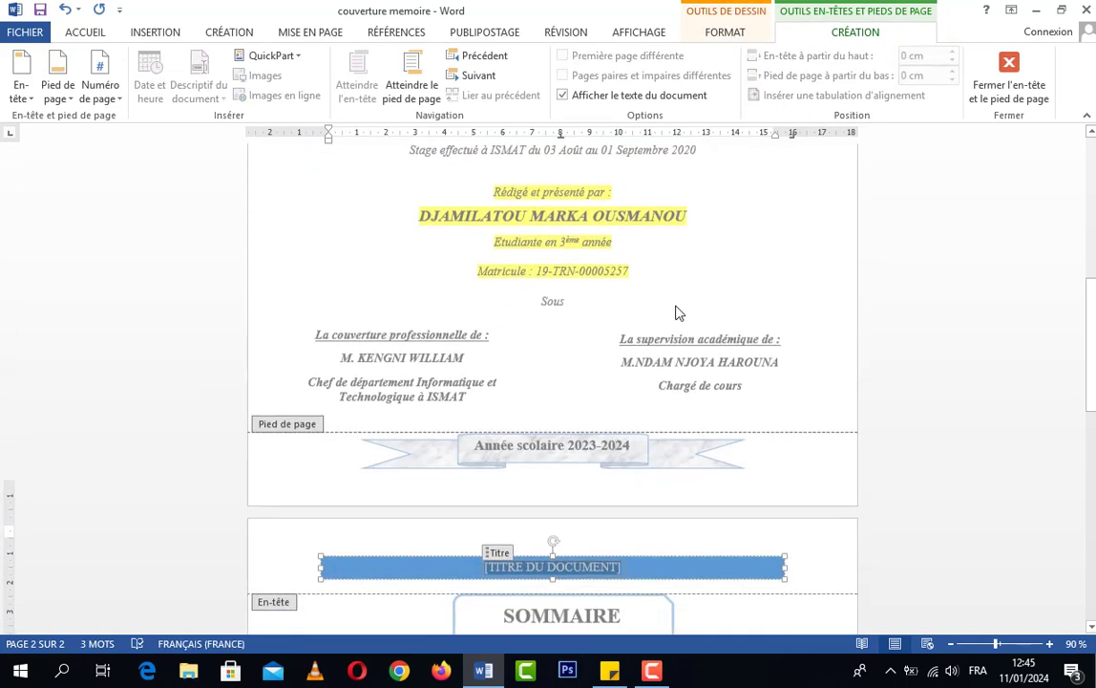
scroll(675, 313, "down", 1)
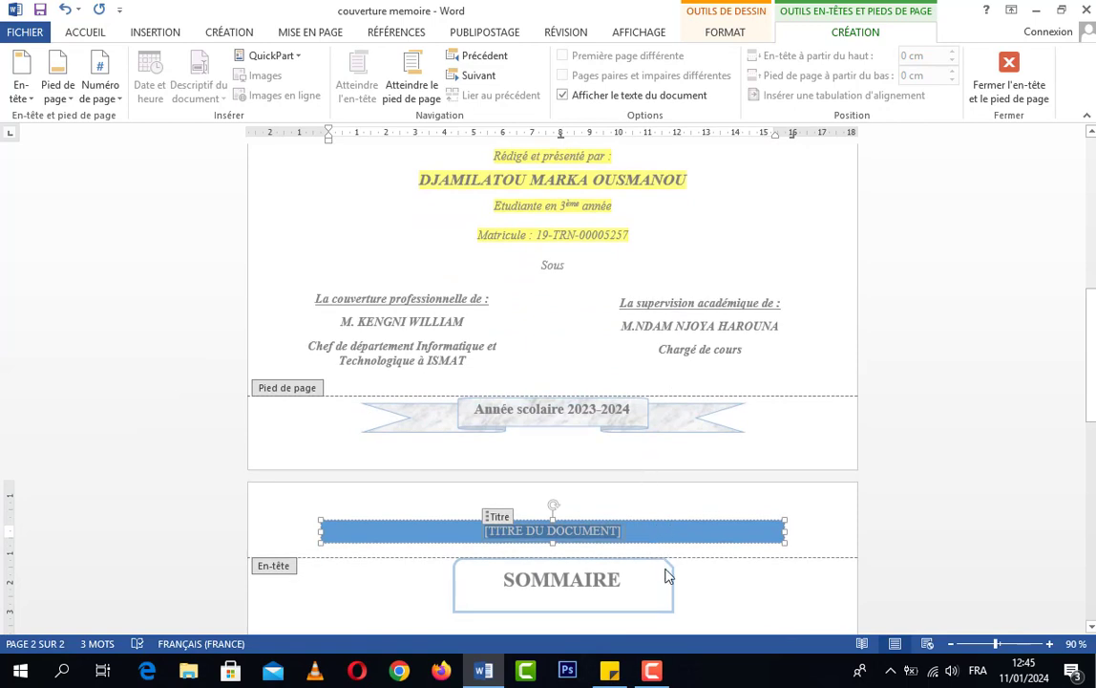
key("Delete")
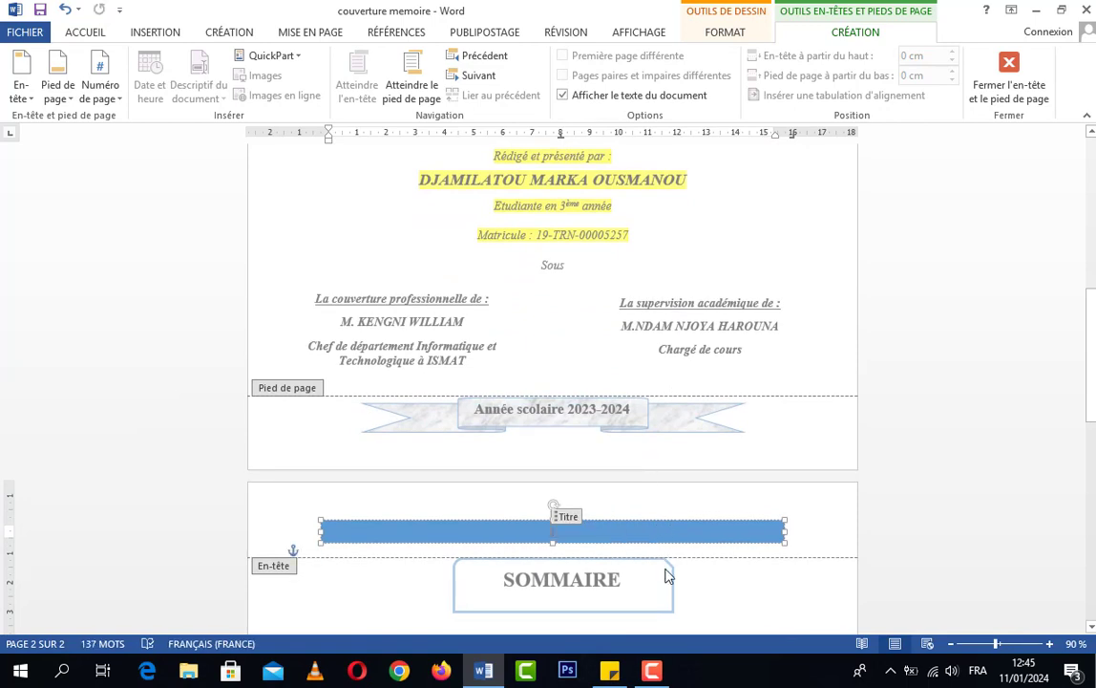
scroll(666, 574, "up", 5)
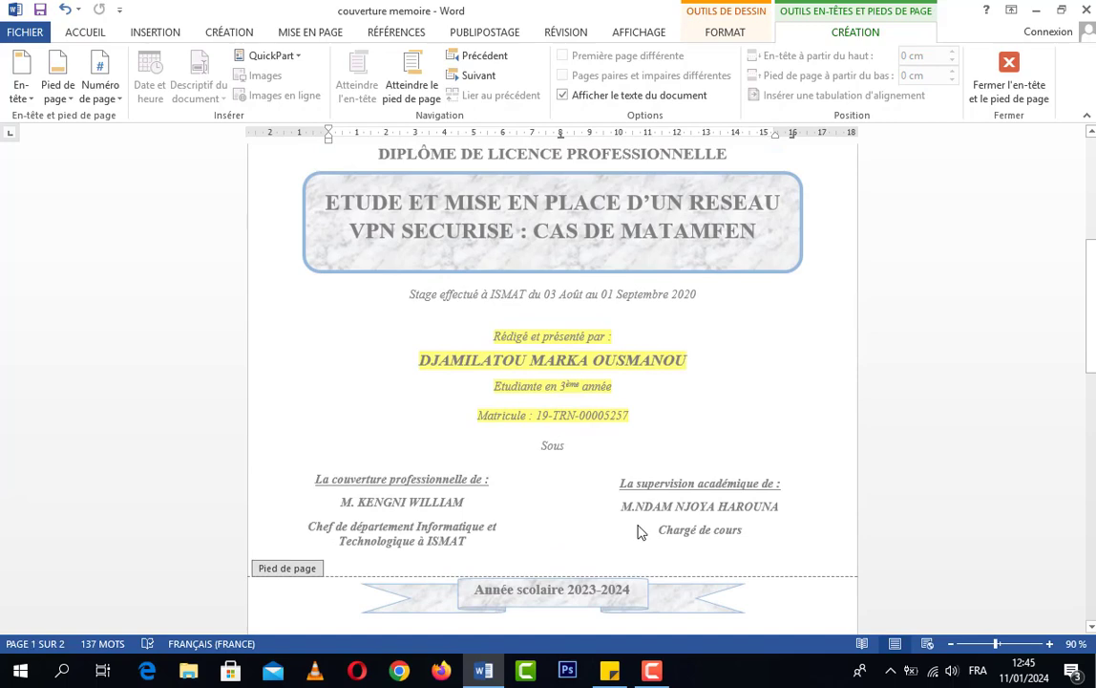
scroll(640, 530, "down", 8)
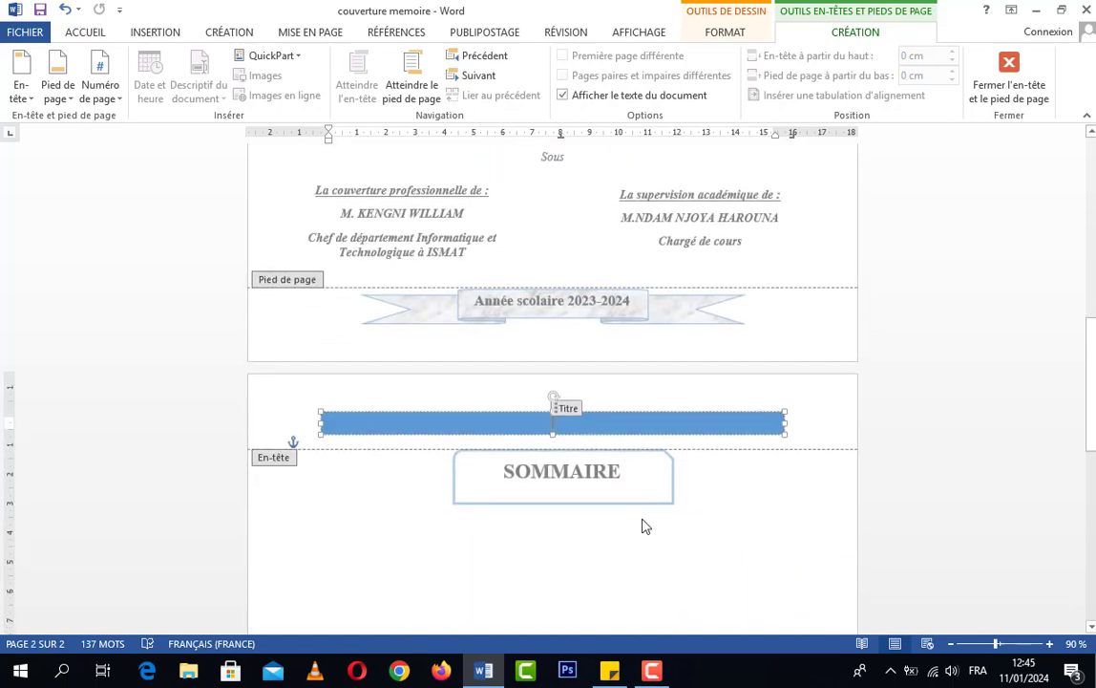
type("ETUDE")
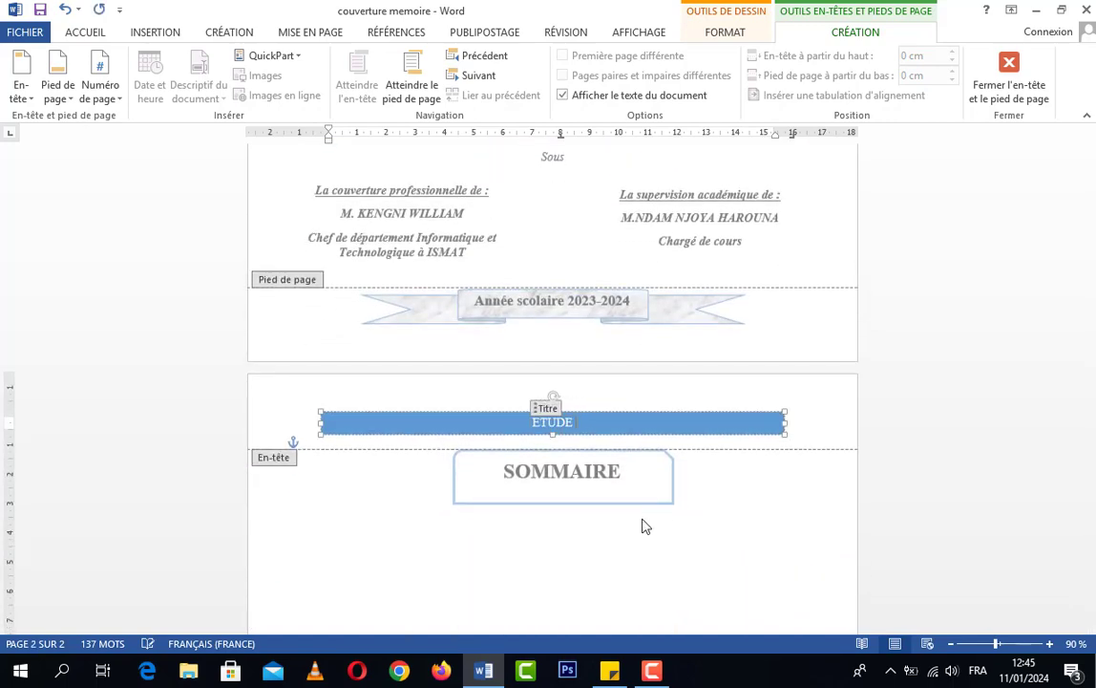
type(" ET MISE EN")
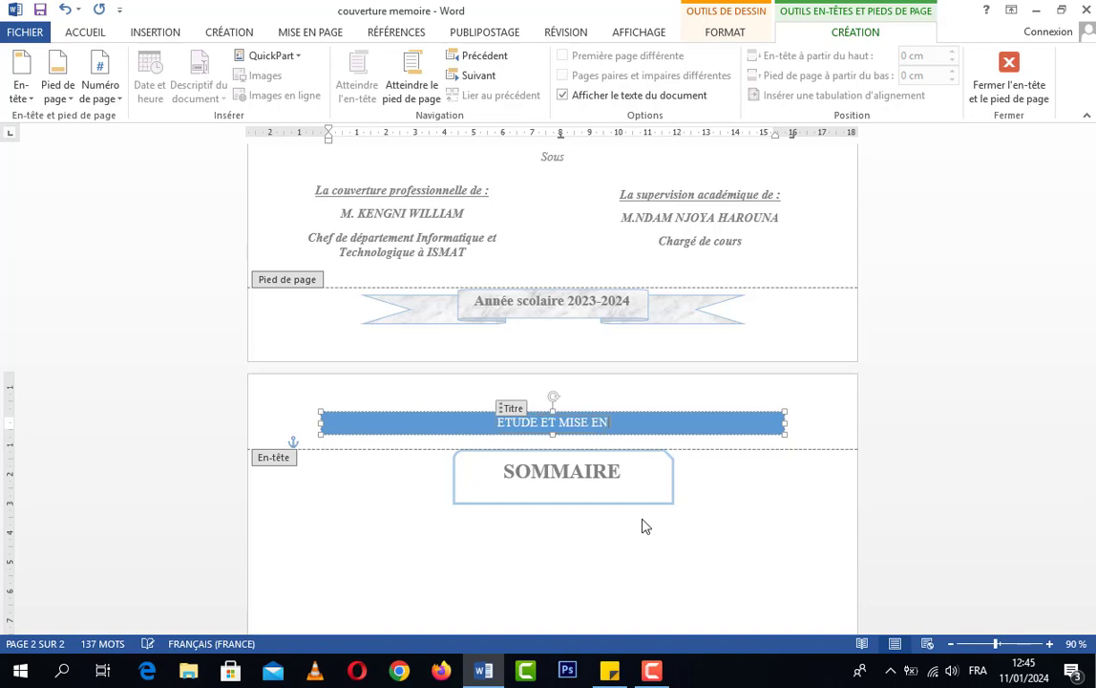
type(" PLACE")
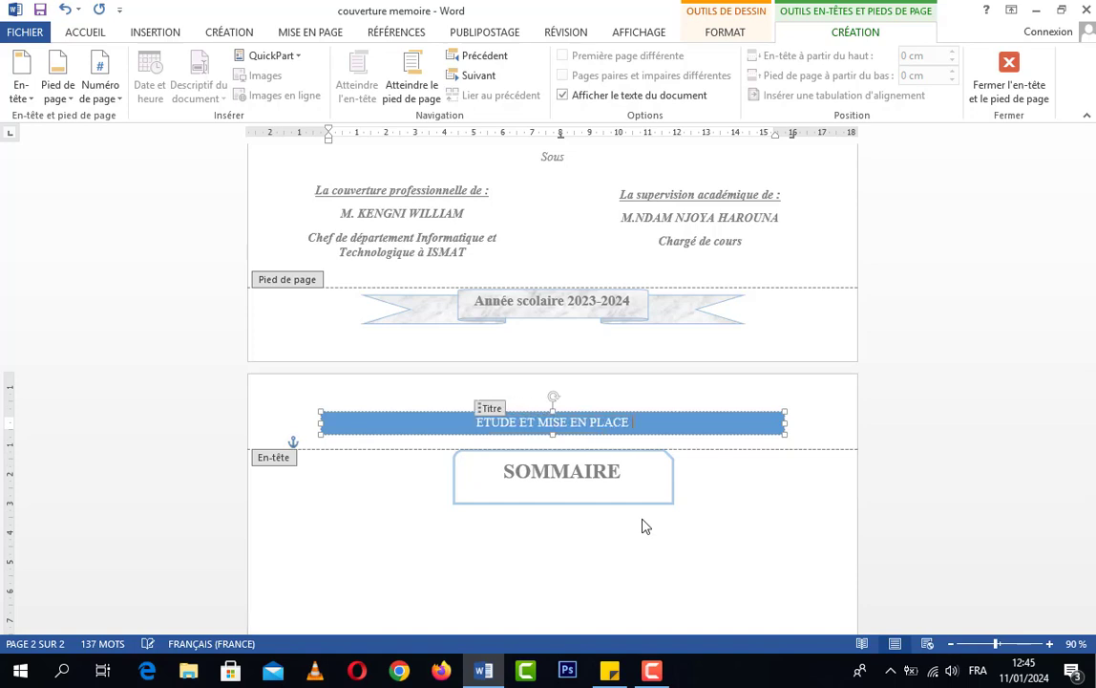
type(" D'UN RES")
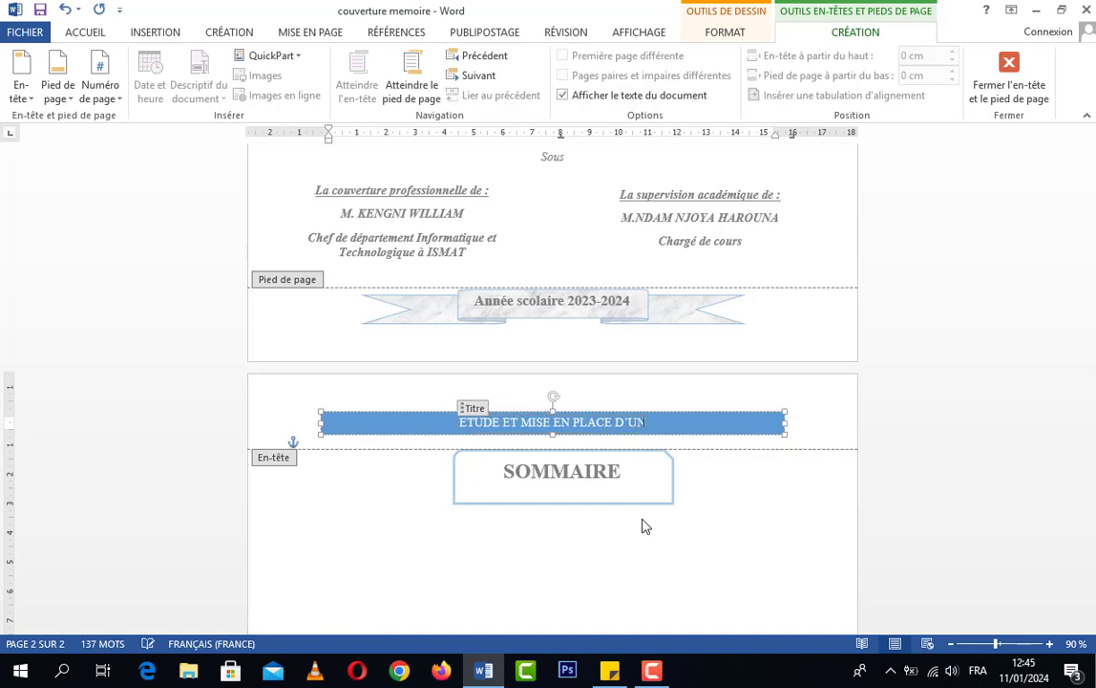
type("EAU")
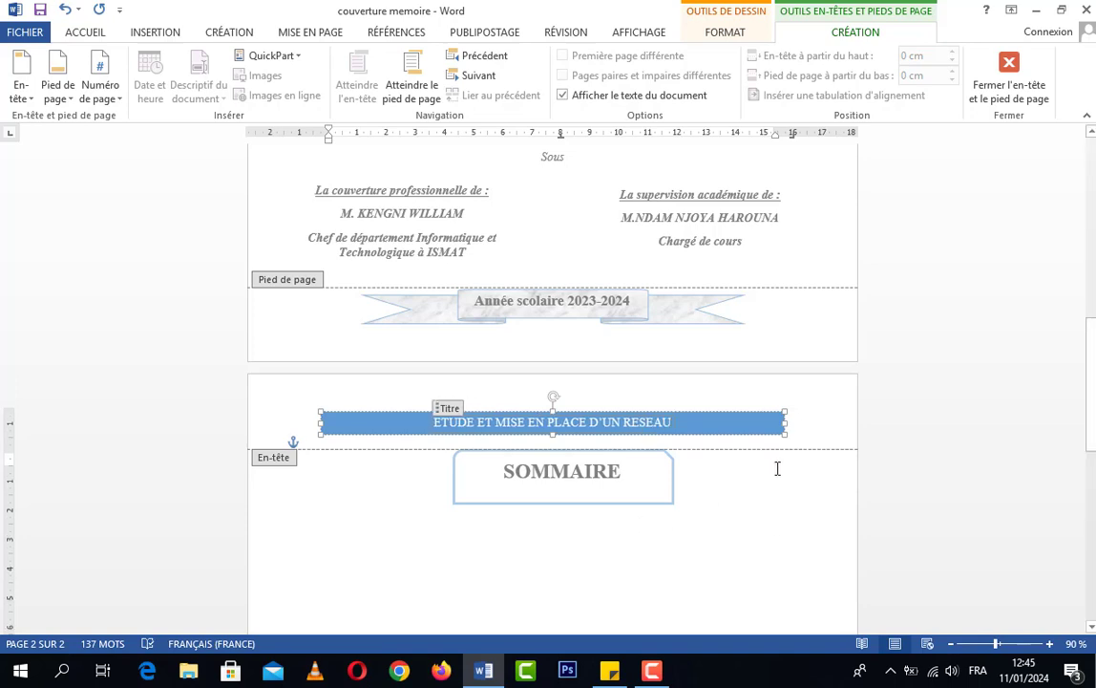
Complete the header title after "RESEAU" with "VPN SECURISE : CAS DE MATAMFEN", matching the cover page
scroll(778, 462, "up", 4)
scroll(749, 462, "up", 2)
scroll(750, 462, "down", 3)
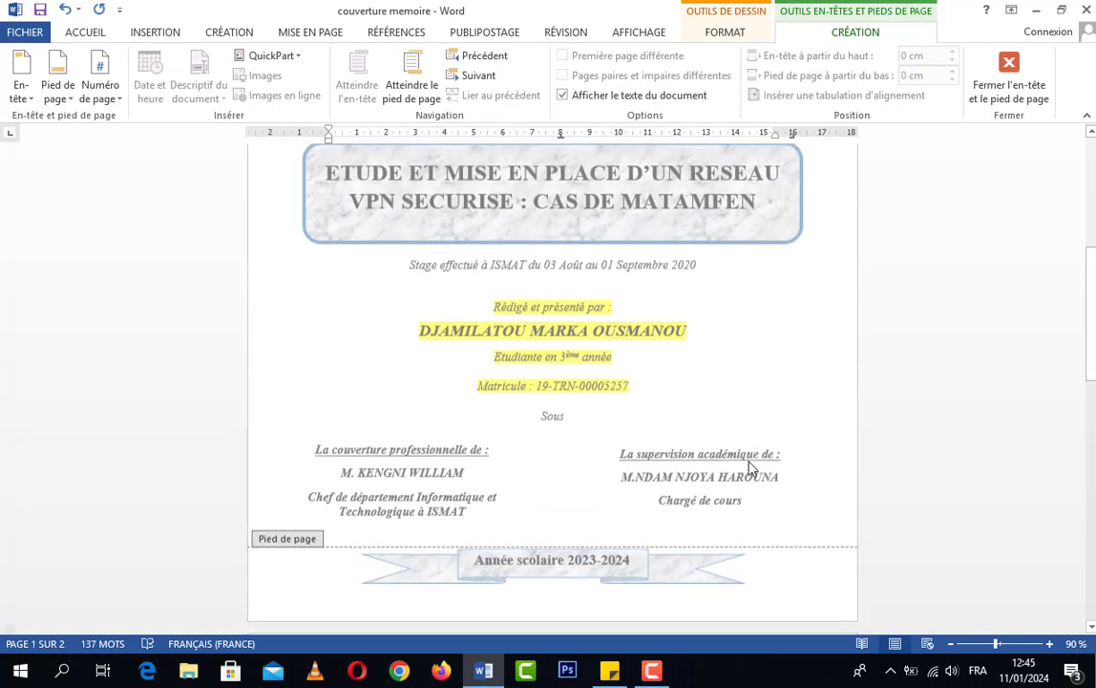
scroll(750, 462, "down", 3)
type("SE EN PLACE D’UN RESEAU S+")
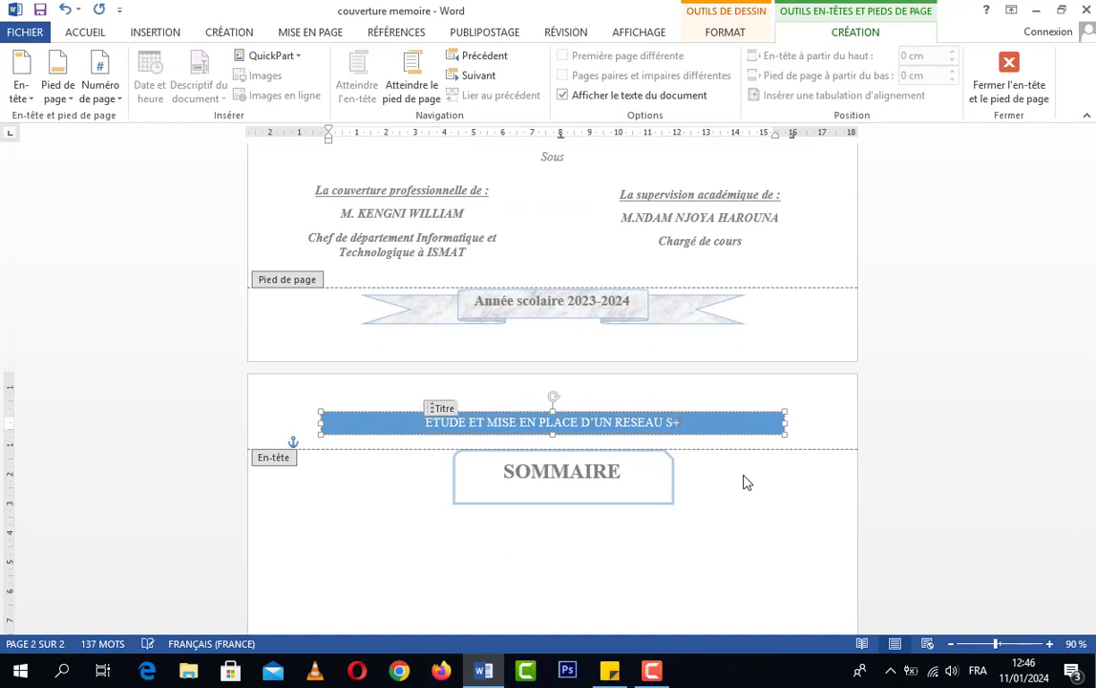
key("BackSpace")
type("V")
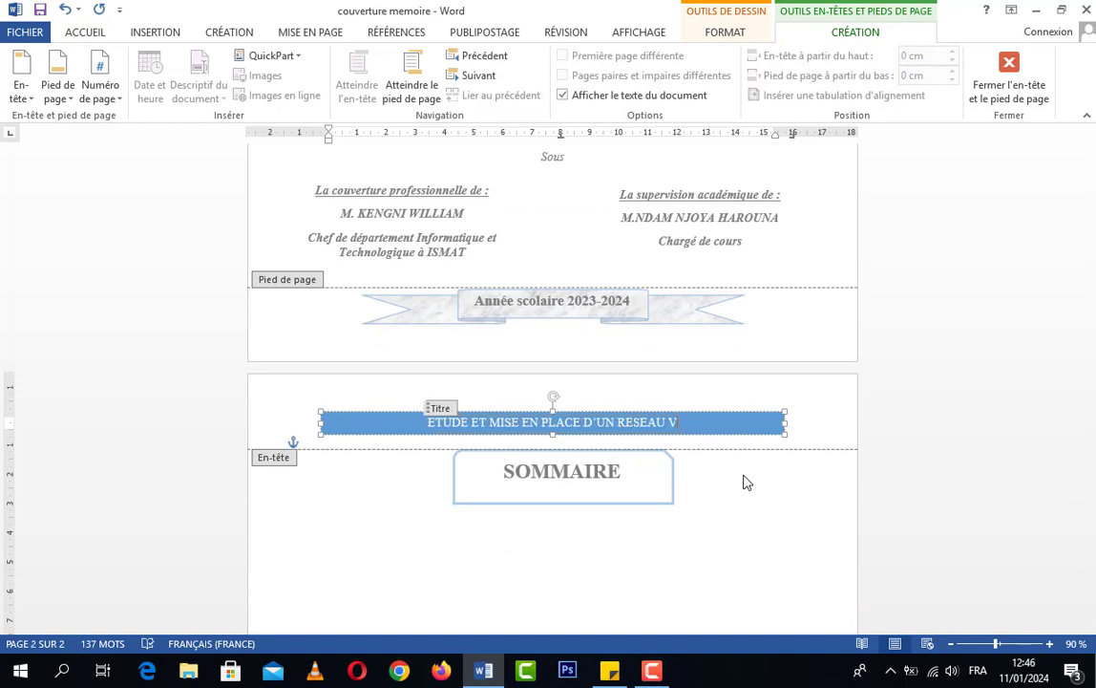
type("PN SECURIS")
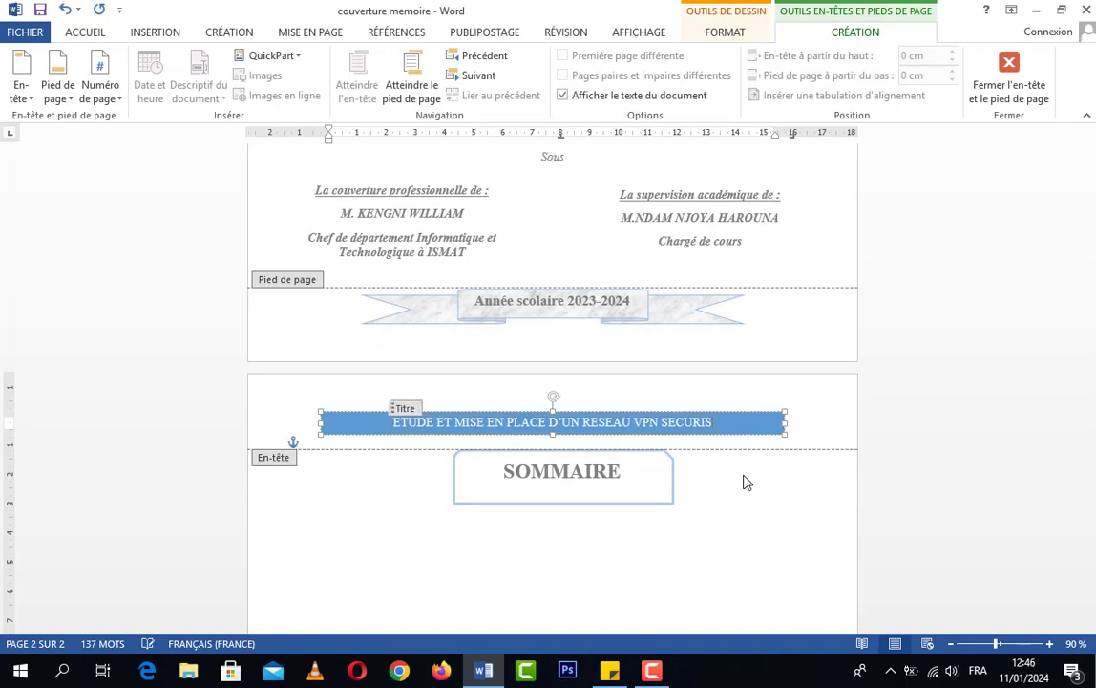
type("E : ")
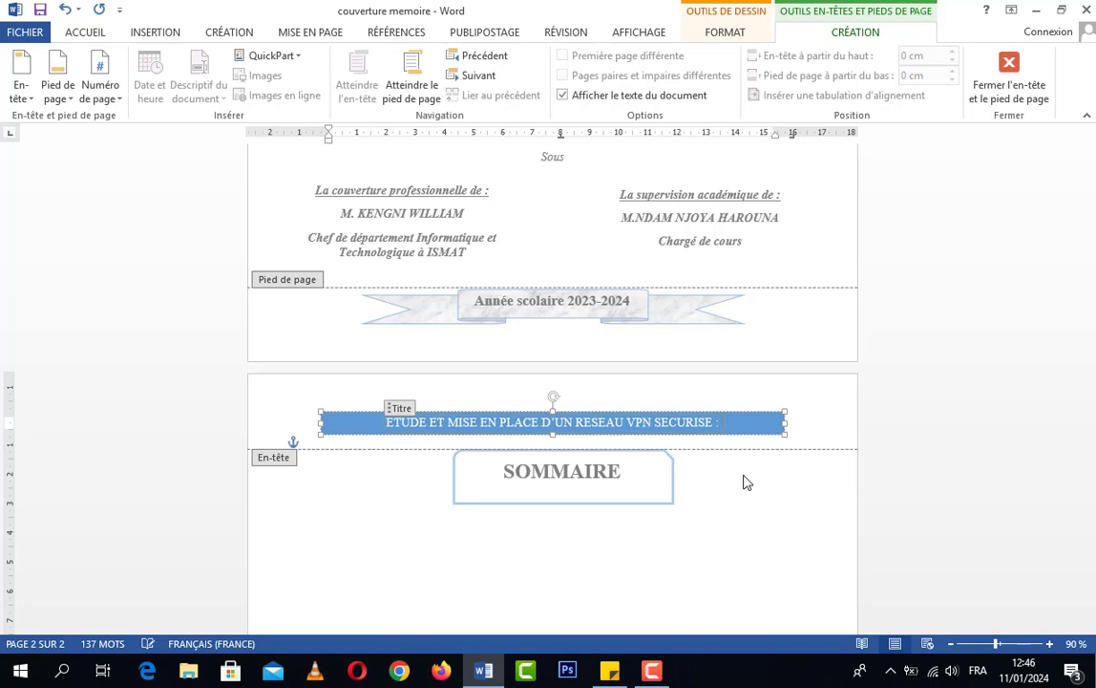
type("CAS DE MA")
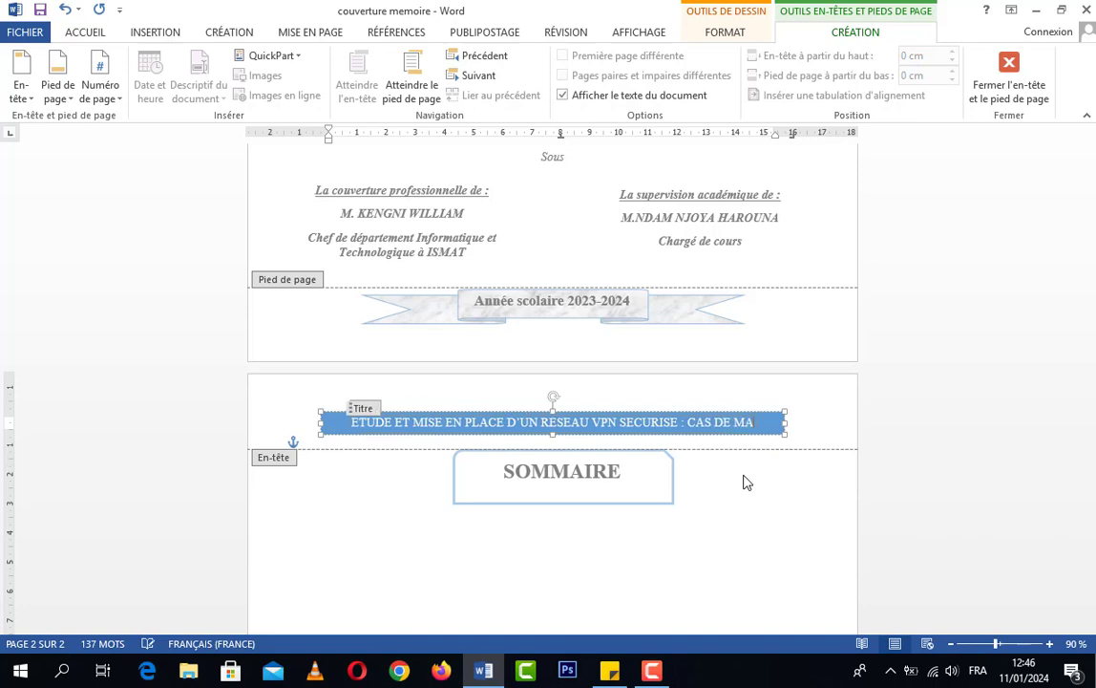
type("TAMFEN")
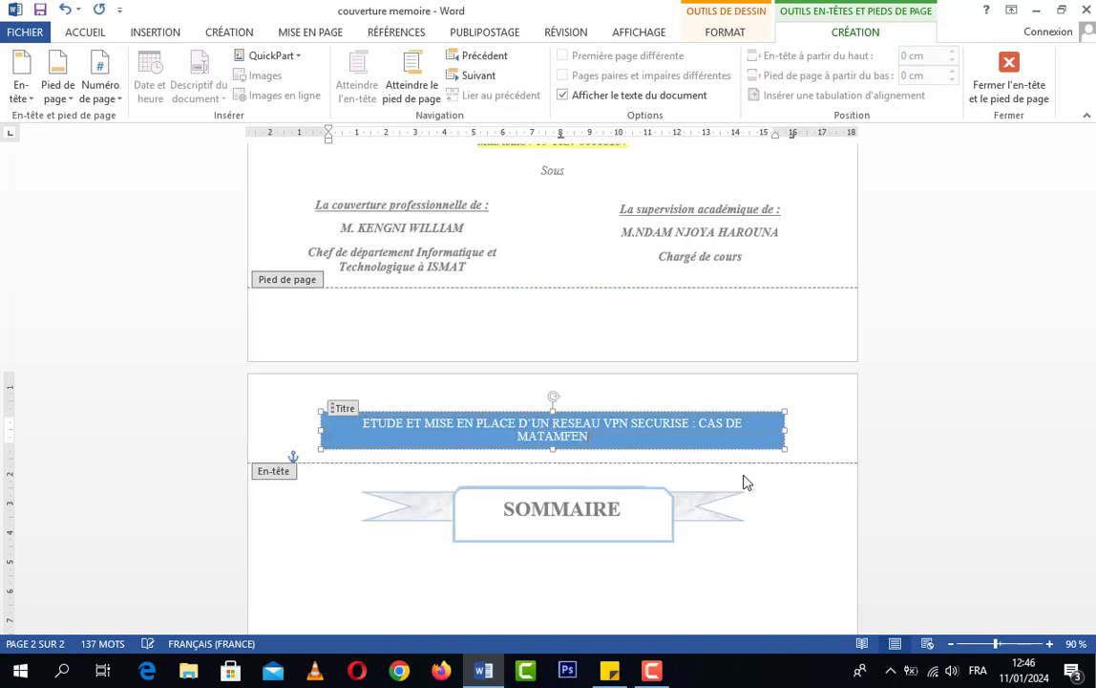
Widen the blue header band so the title fits on one line, and move it slightly higher, centred across the page
scroll(780, 456, "up", 3)
scroll(793, 455, "up", 1)
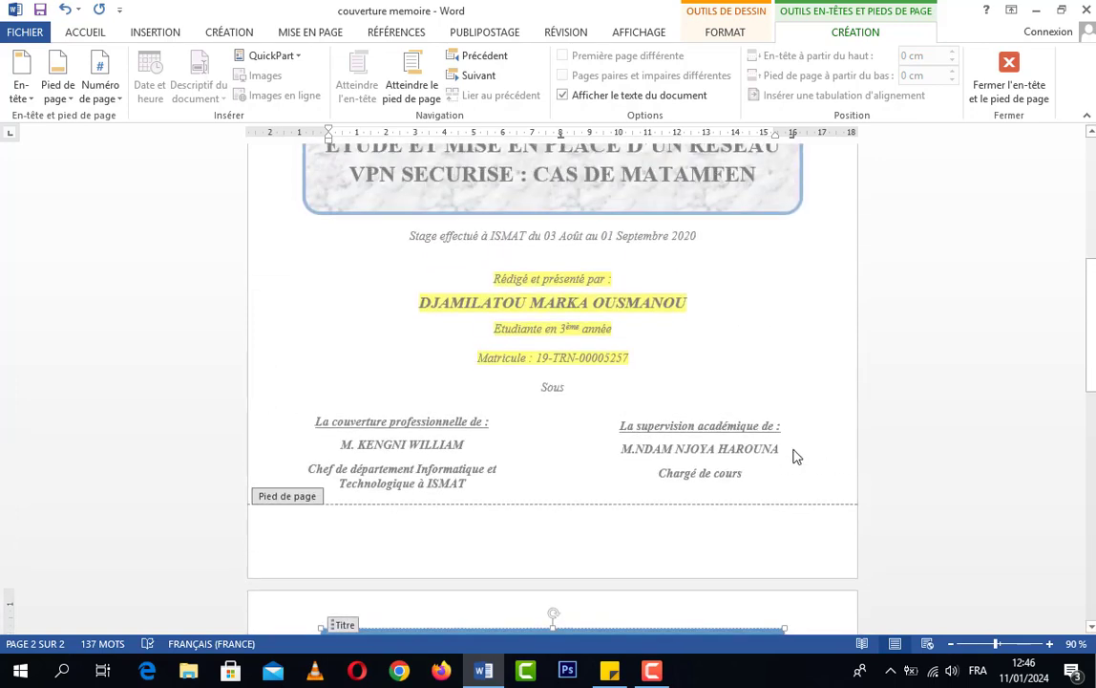
scroll(787, 450, "down", 3)
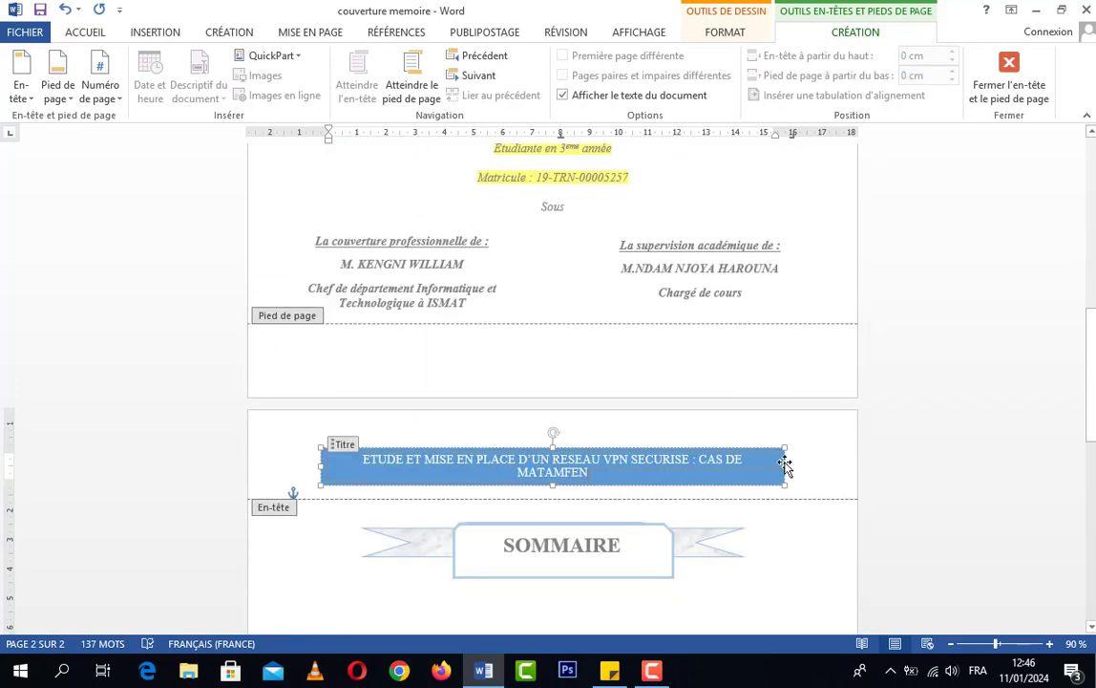
left_click_drag(783, 464, 817, 463)
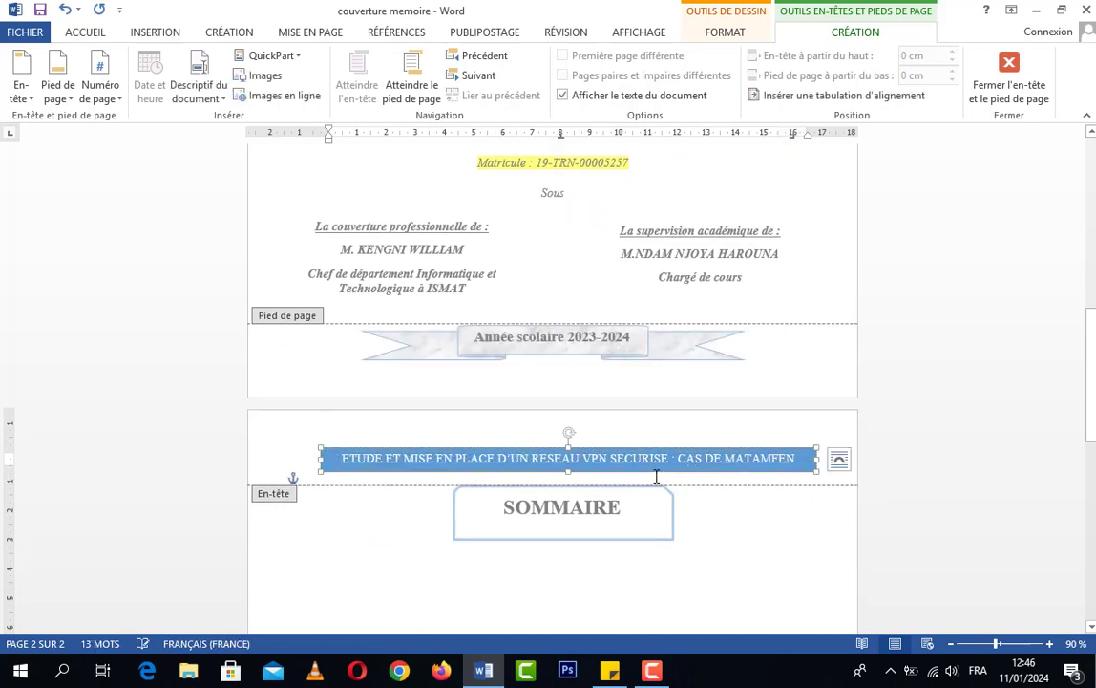
left_click_drag(654, 472, 629, 459)
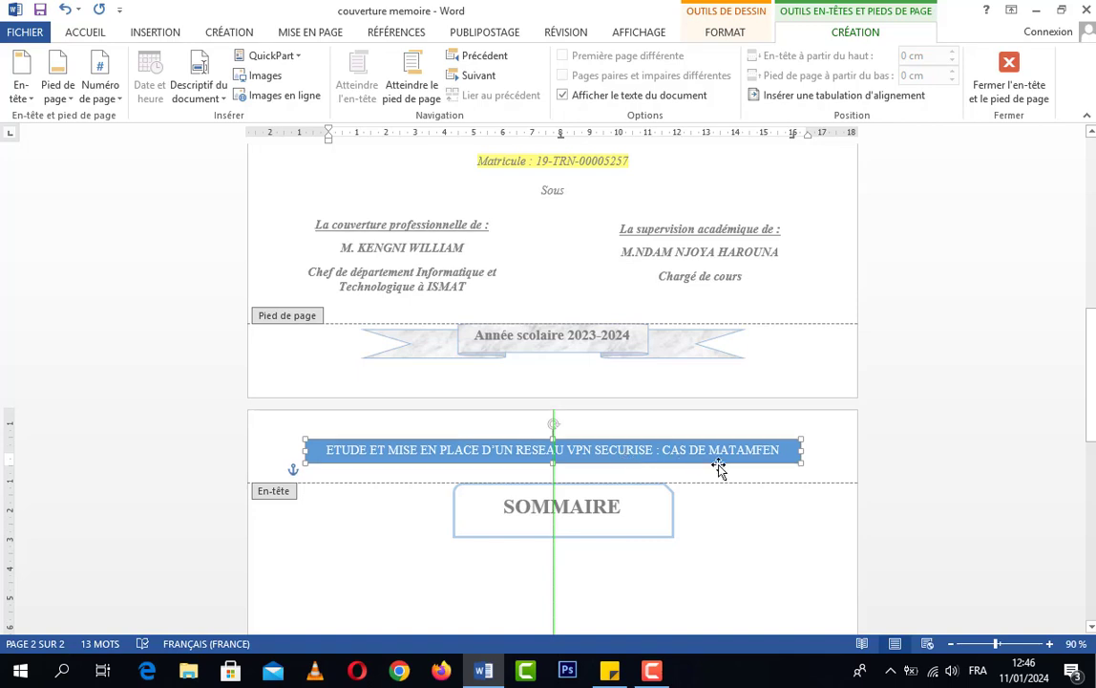
Make the whole title text in the header band bold, without italics, and deselect the band
left_click(788, 454)
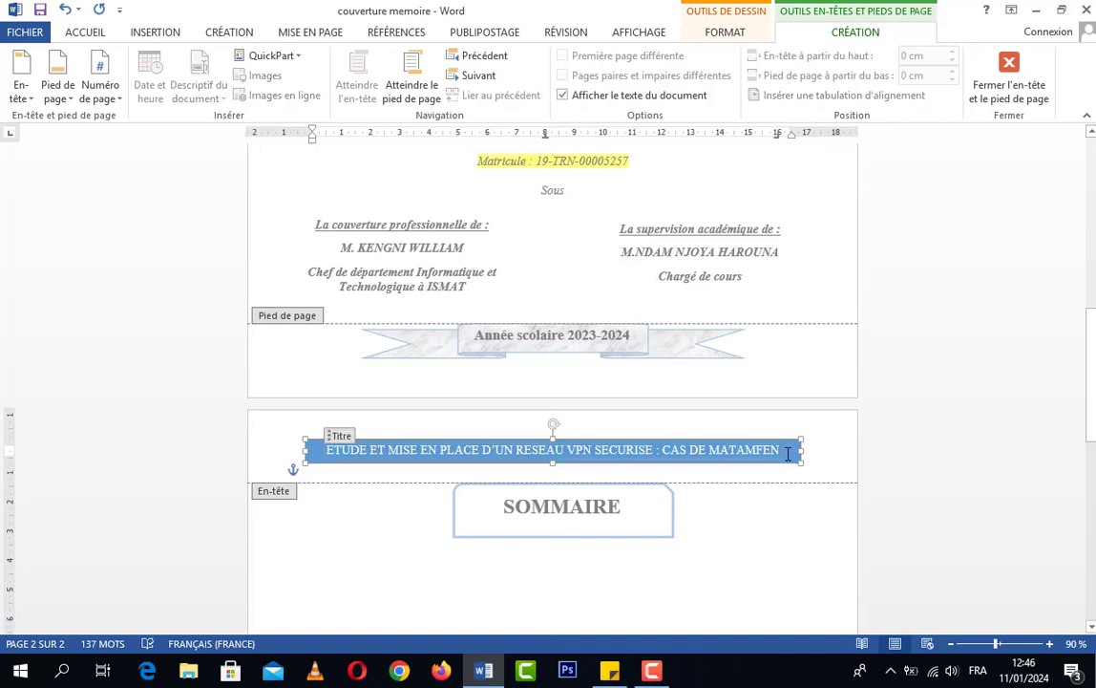
left_click_drag(788, 454, 367, 454)
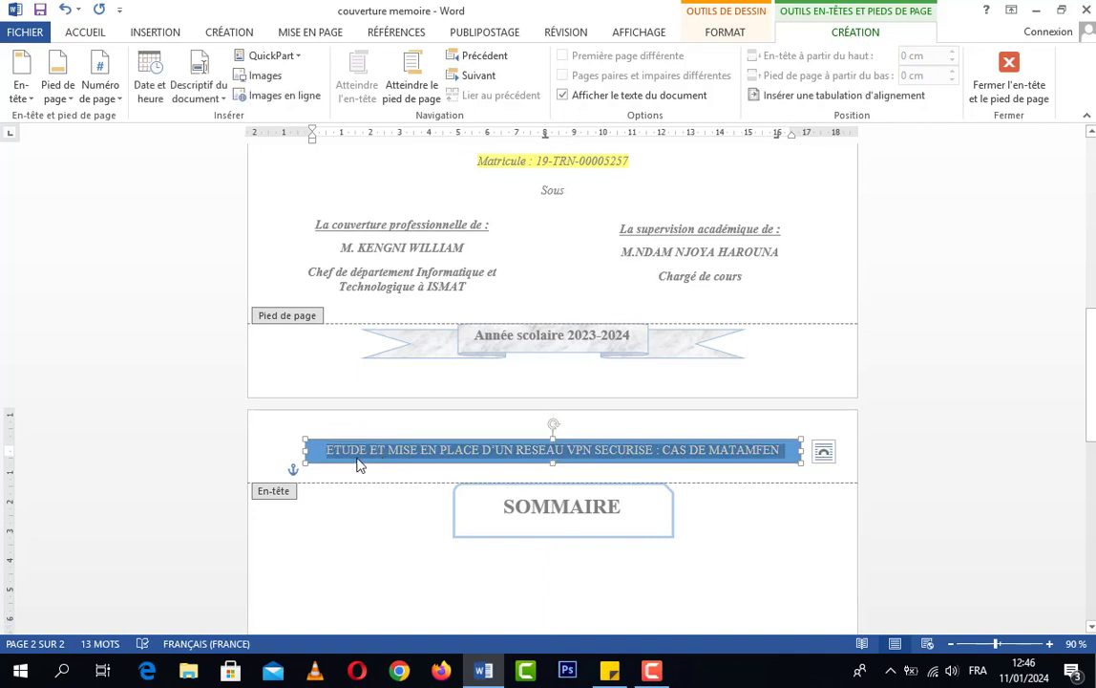
left_click(80, 34)
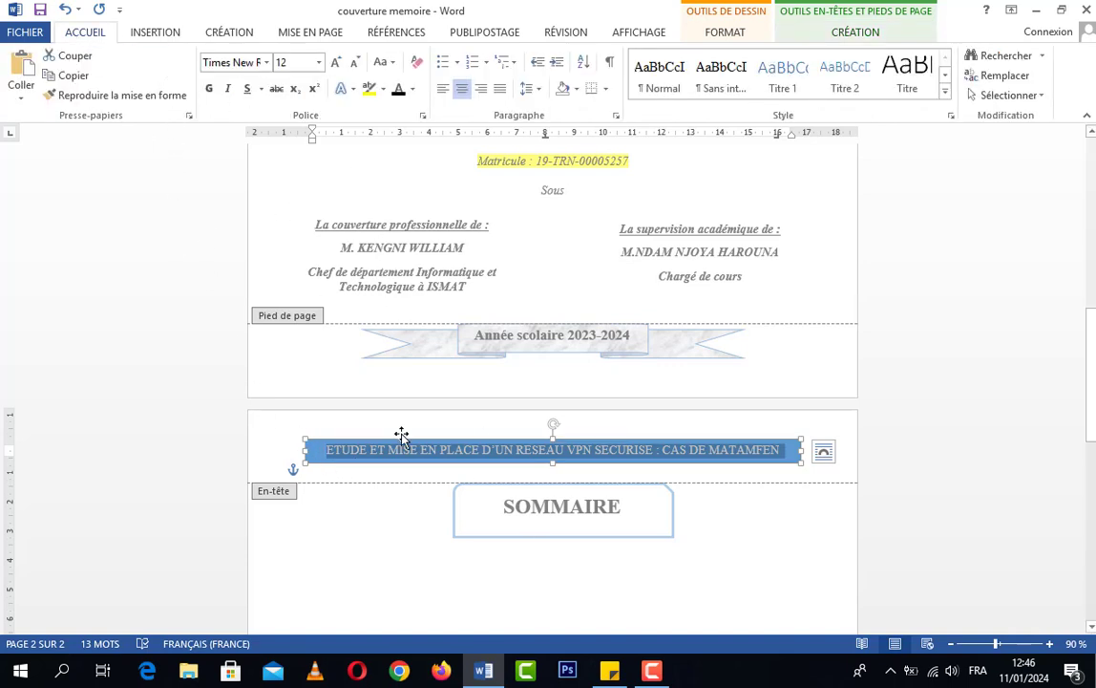
scroll(674, 505, "up", 1)
scroll(681, 509, "down", 3)
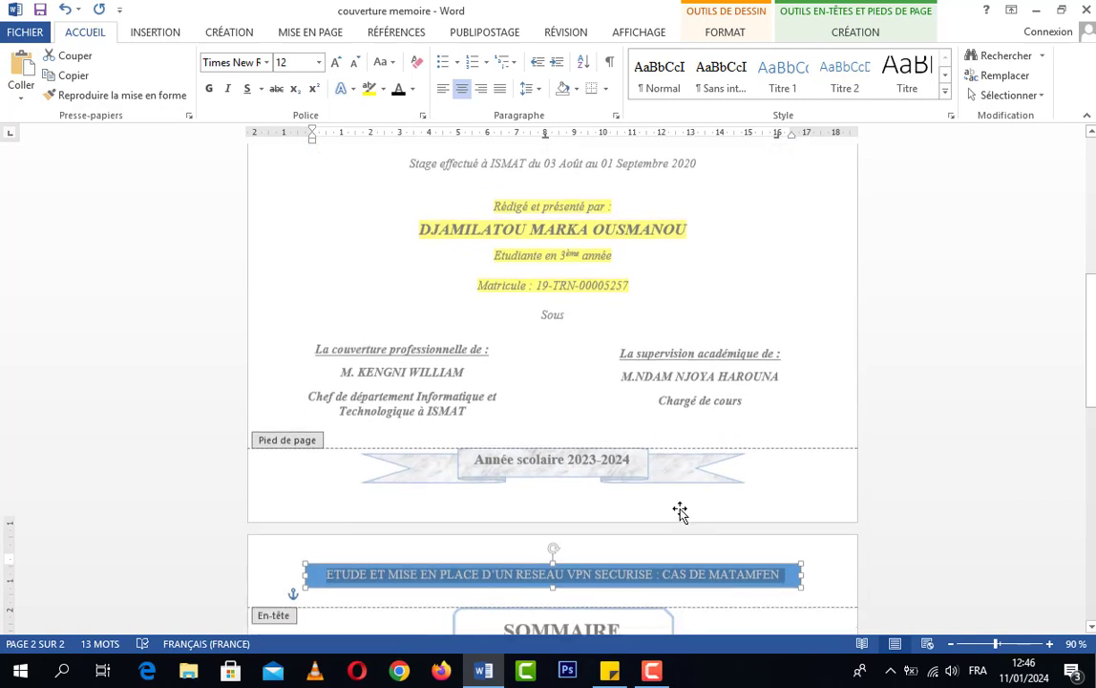
left_click(228, 89)
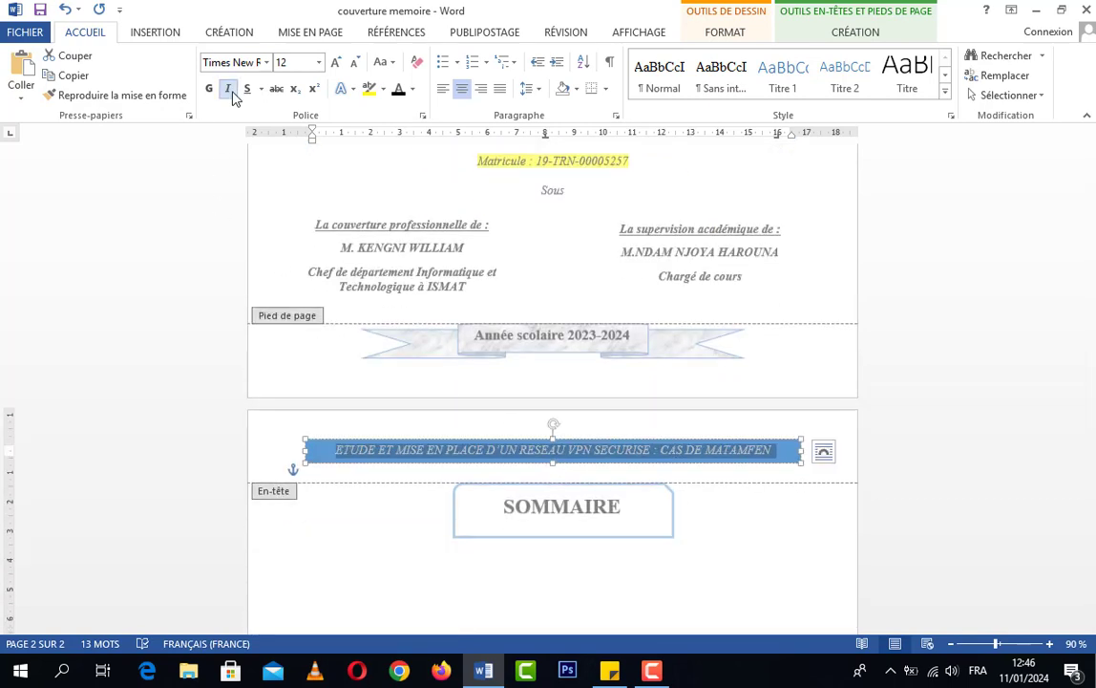
left_click(230, 91)
left_click(209, 89)
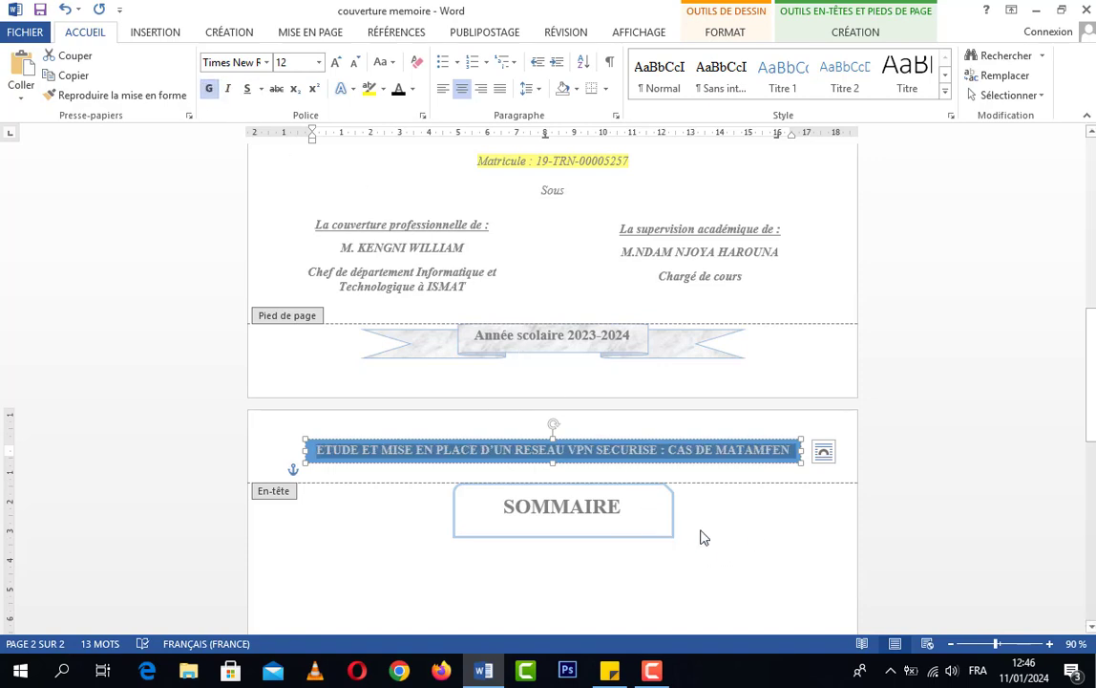
left_click(756, 552)
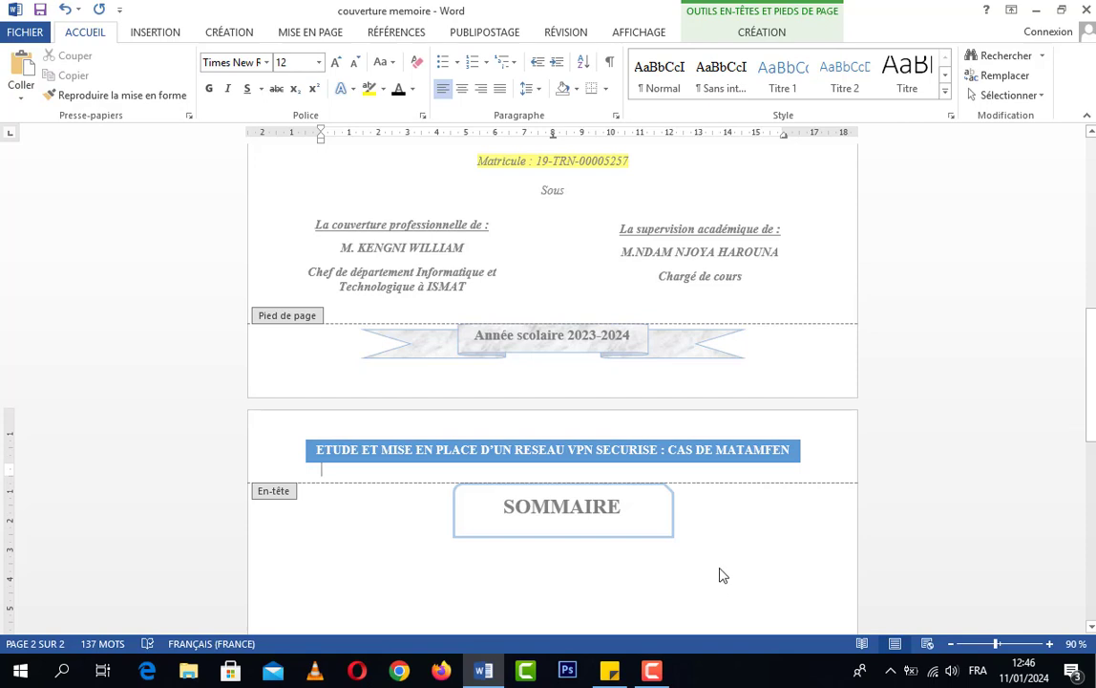
Examine the second page from its header down to its empty footer area
scroll(723, 570, "down", 2)
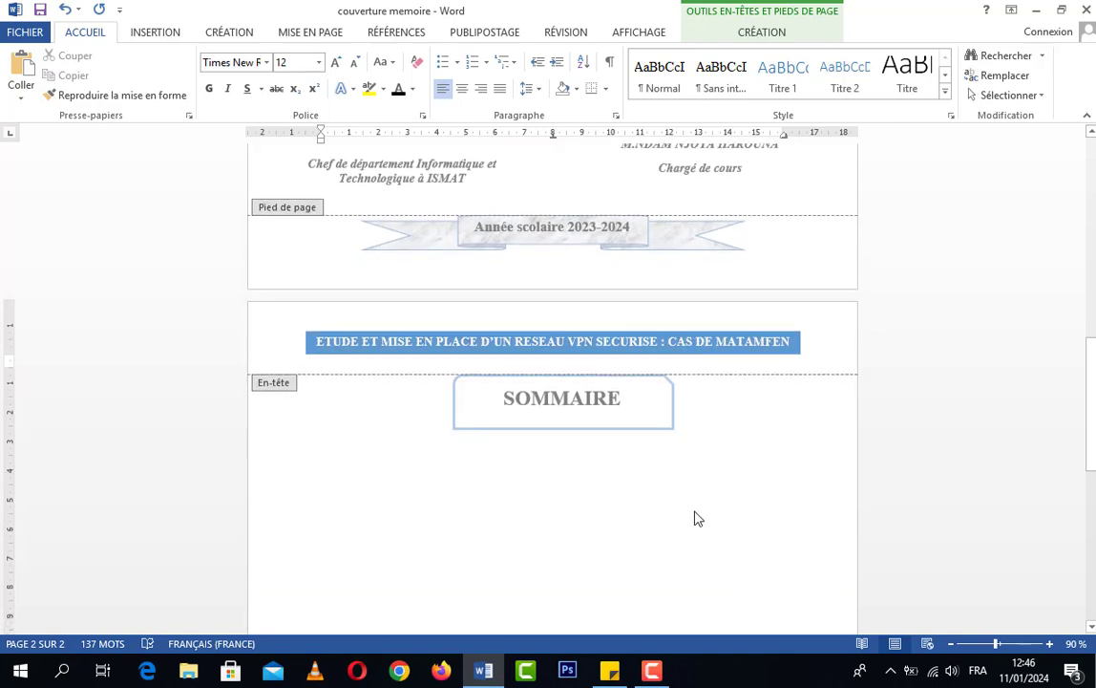
scroll(731, 516, "down", 8)
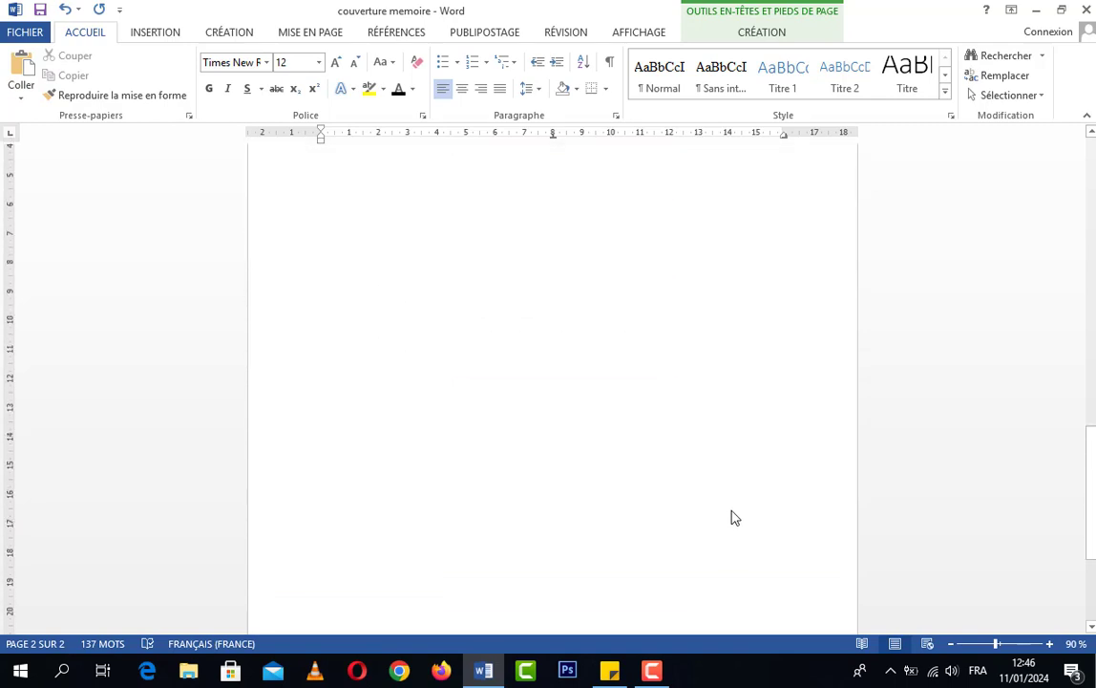
scroll(732, 517, "up", 8)
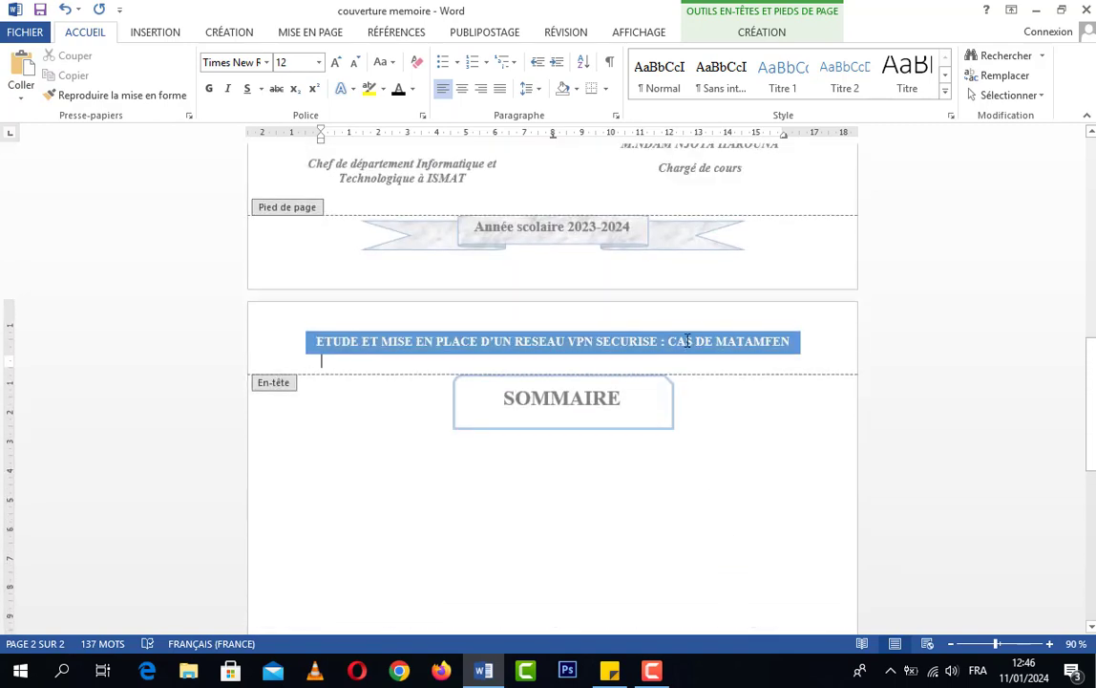
scroll(773, 418, "down", 3)
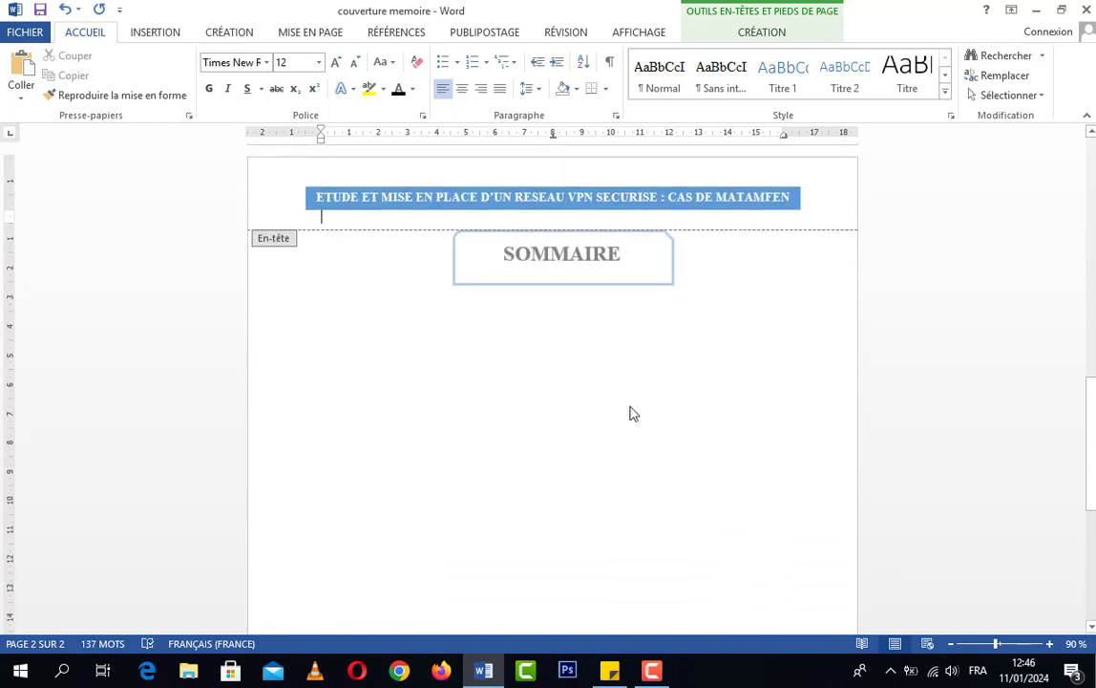
scroll(673, 437, "down", 6)
scroll(673, 436, "down", 2)
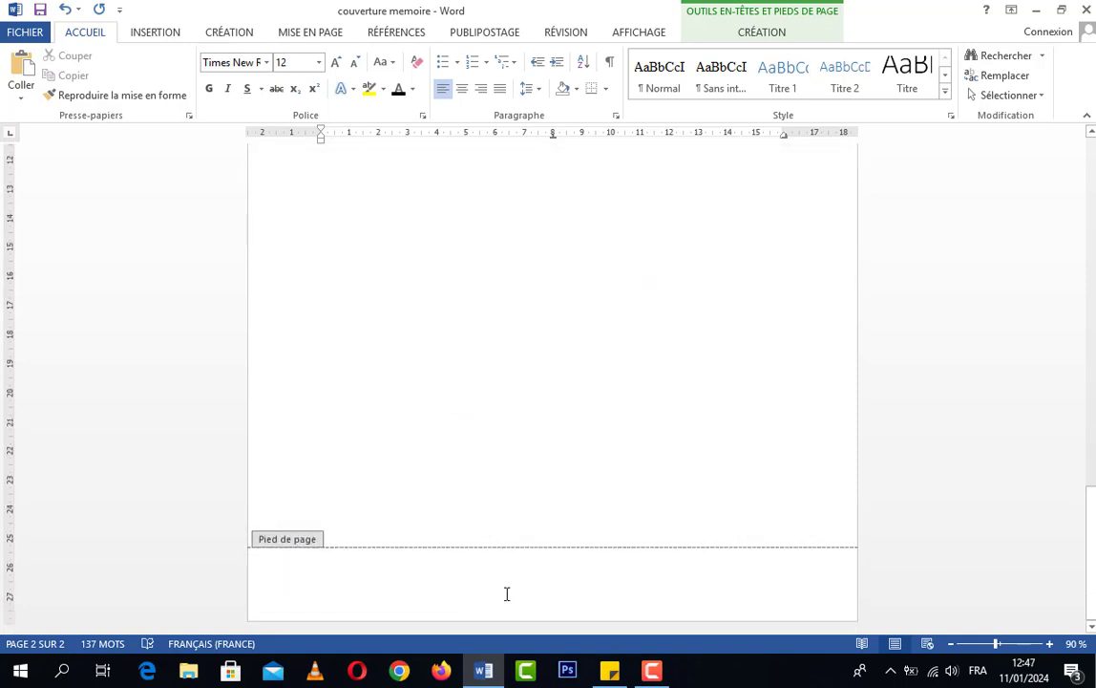
scroll(680, 469, "up", 9)
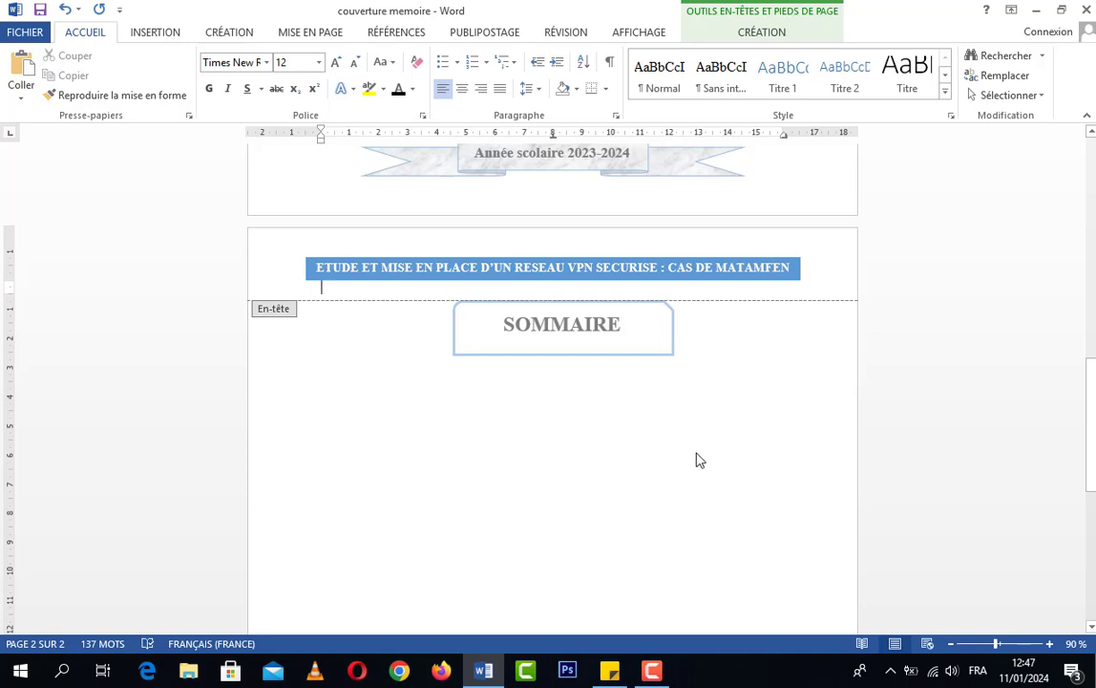
Inspect the thesis title band in and out of header editing, and look over the SOMMAIRE page down to its bottom edge
key("Escape")
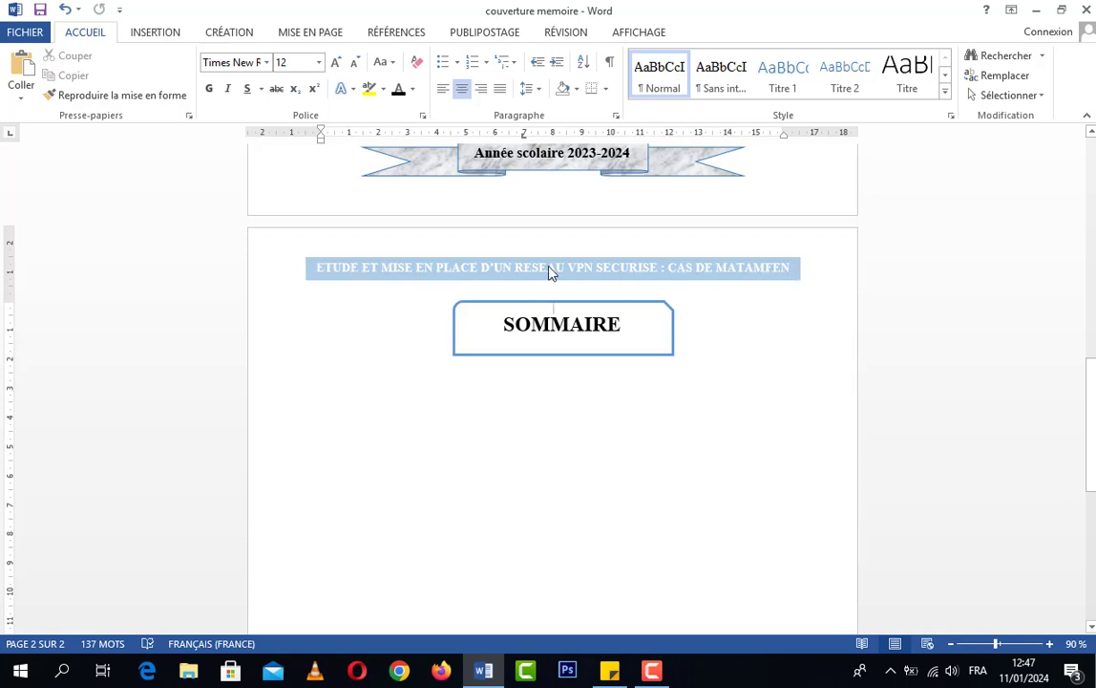
double_click(817, 271)
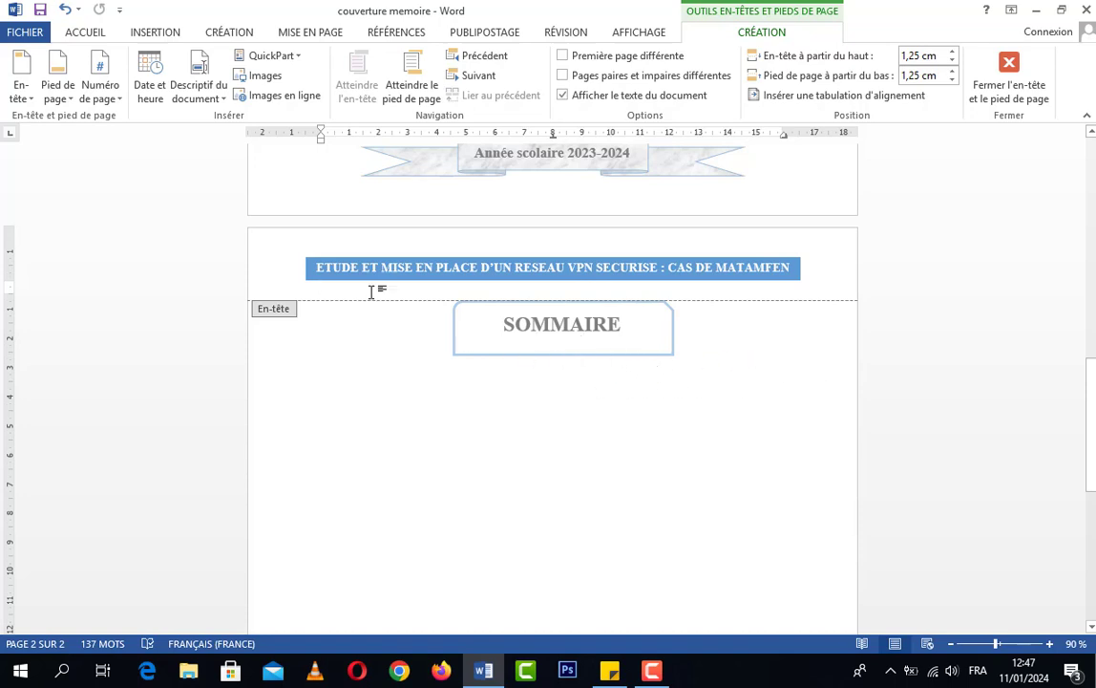
scroll(653, 400, "down", 5)
scroll(668, 406, "up", 6)
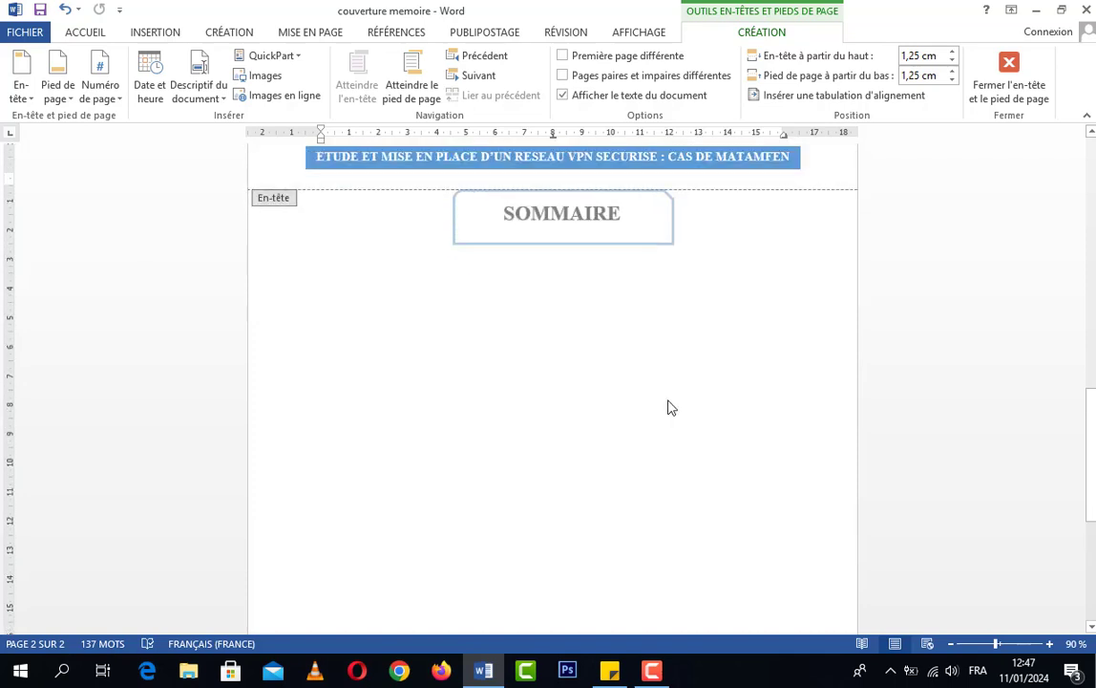
scroll(675, 411, "down", 2)
scroll(675, 421, "down", 2)
scroll(674, 426, "up", 3)
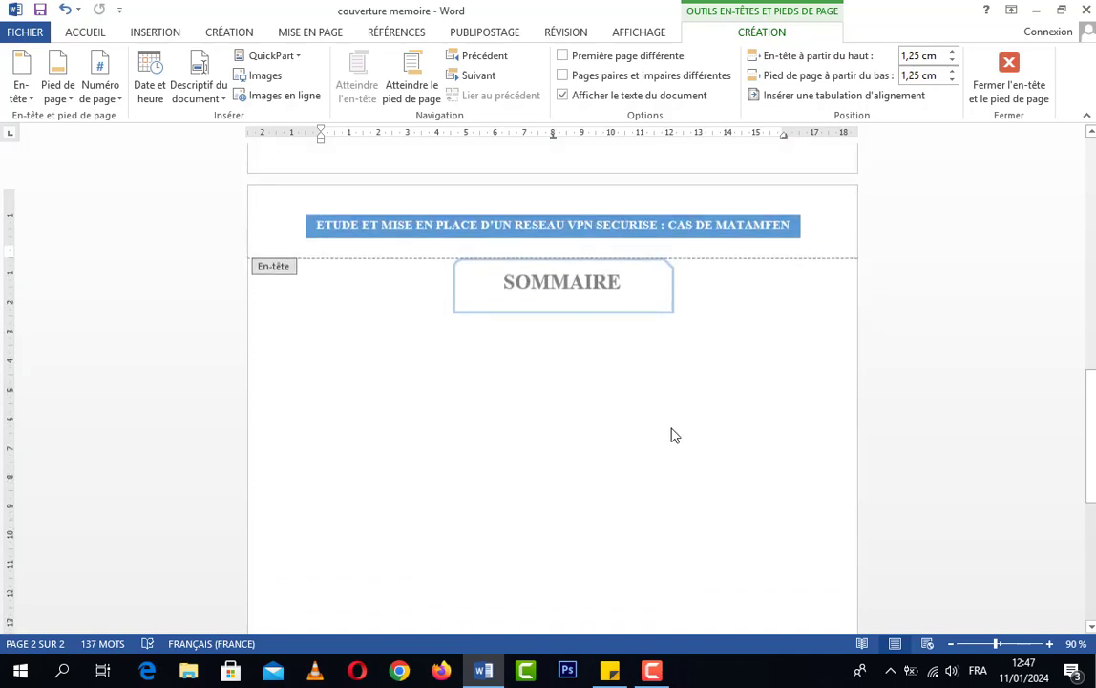
double_click(672, 430)
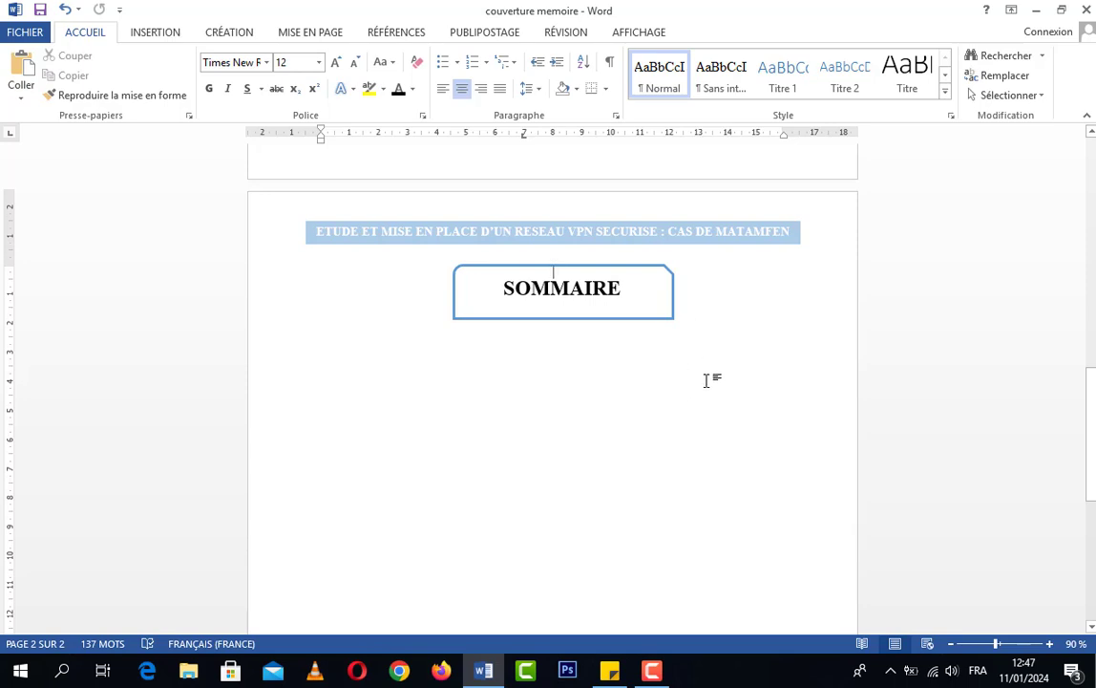
scroll(706, 380, "down", 8)
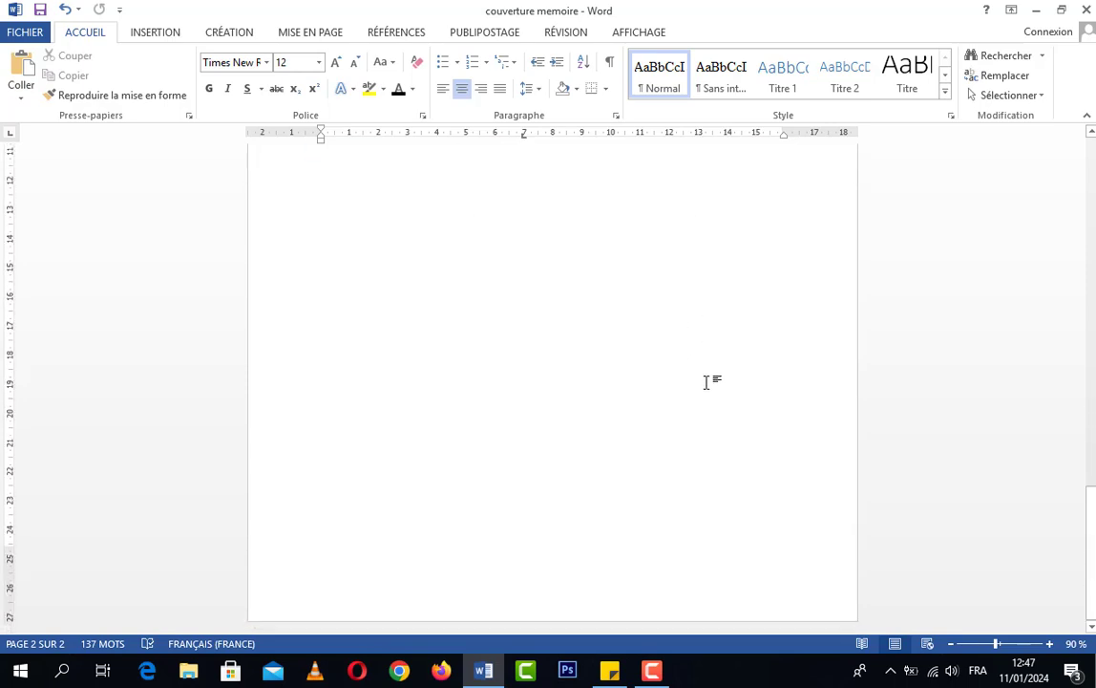
scroll(678, 363, "up", 3)
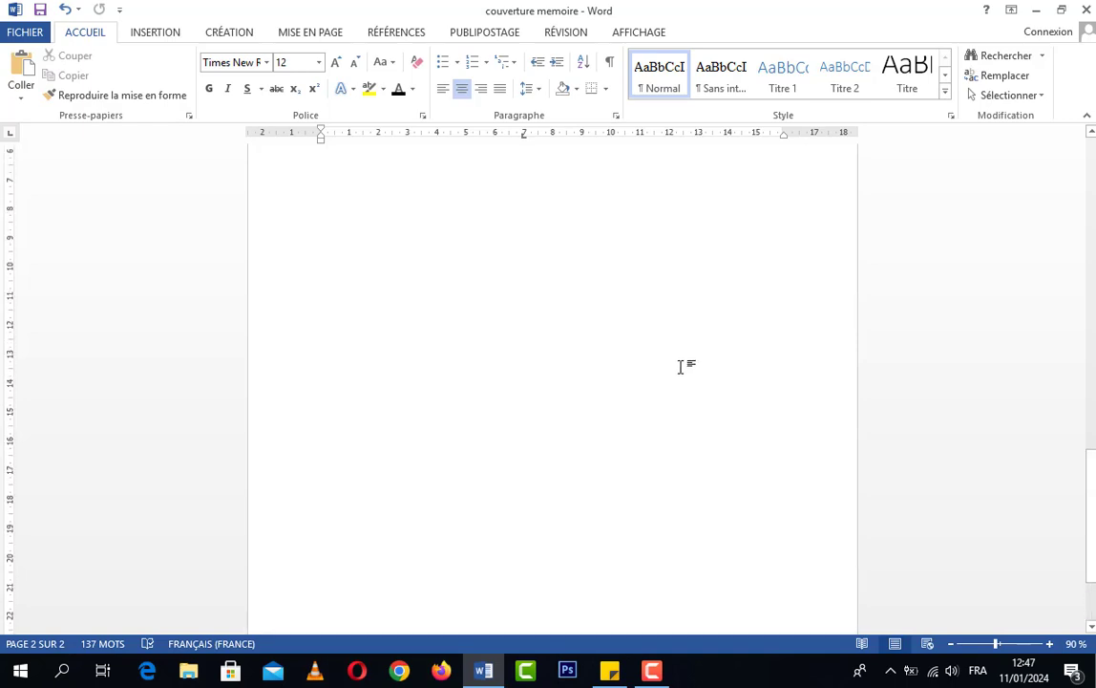
scroll(680, 365, "up", 5)
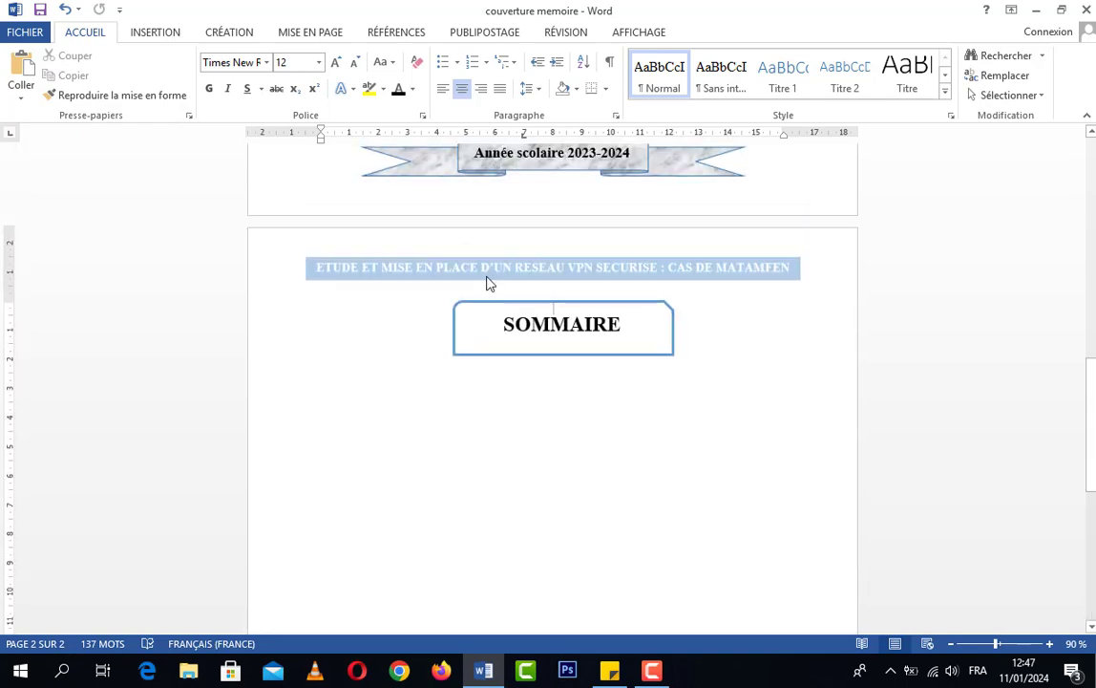
scroll(579, 336, "down", 8)
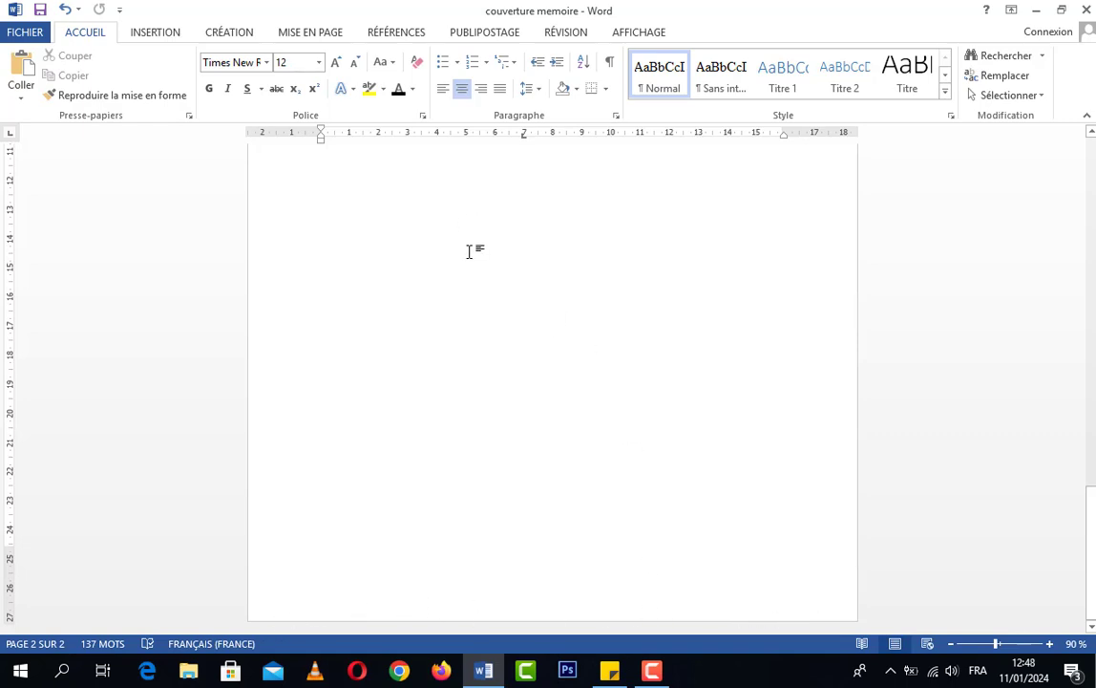
triple_click(314, 605)
scroll(415, 575, "down", 7)
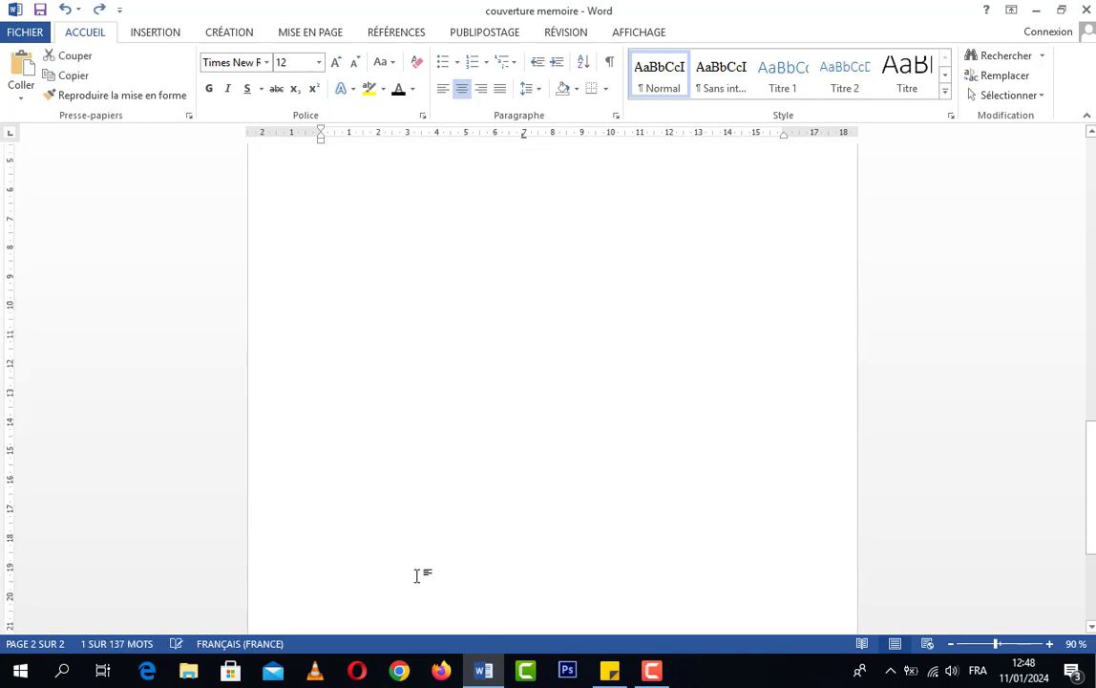
scroll(377, 603, "up", 6)
left_click(377, 599)
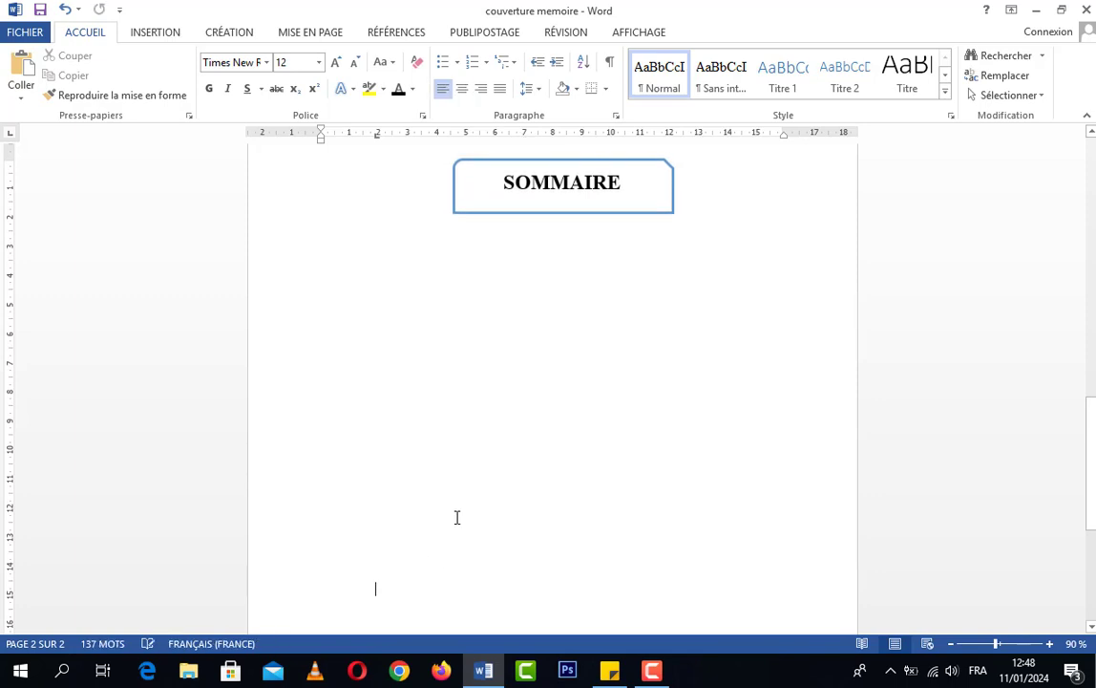
Insert the built-in "Rétrospective" footer in the document
scroll(456, 516, "up", 2)
left_click(153, 32)
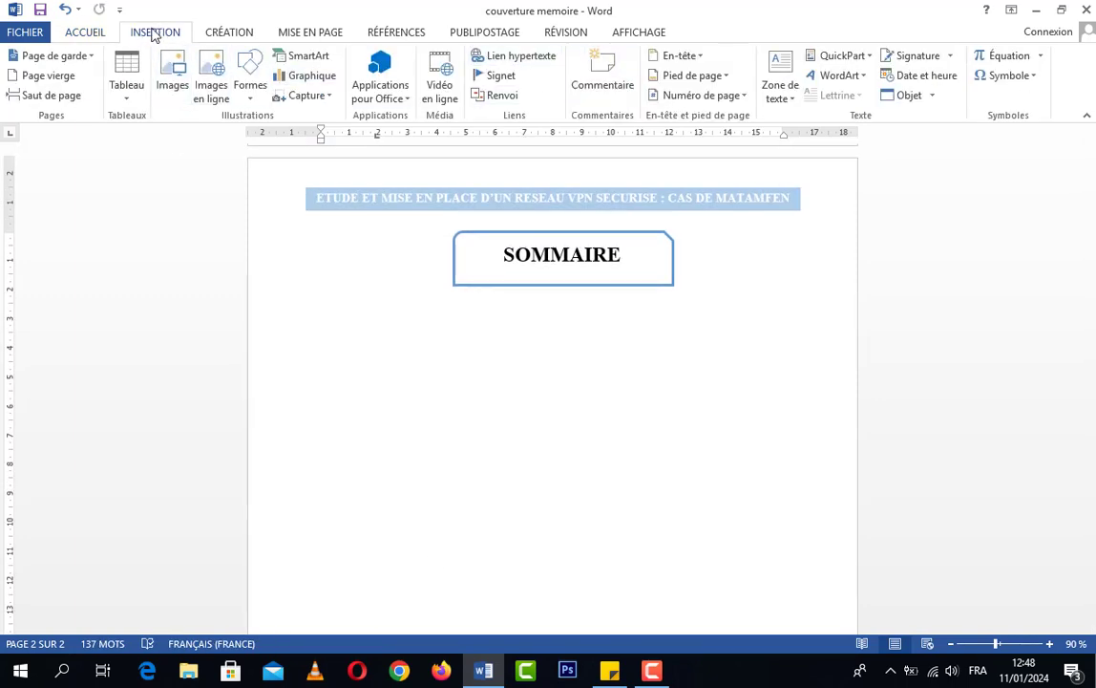
left_click(723, 76)
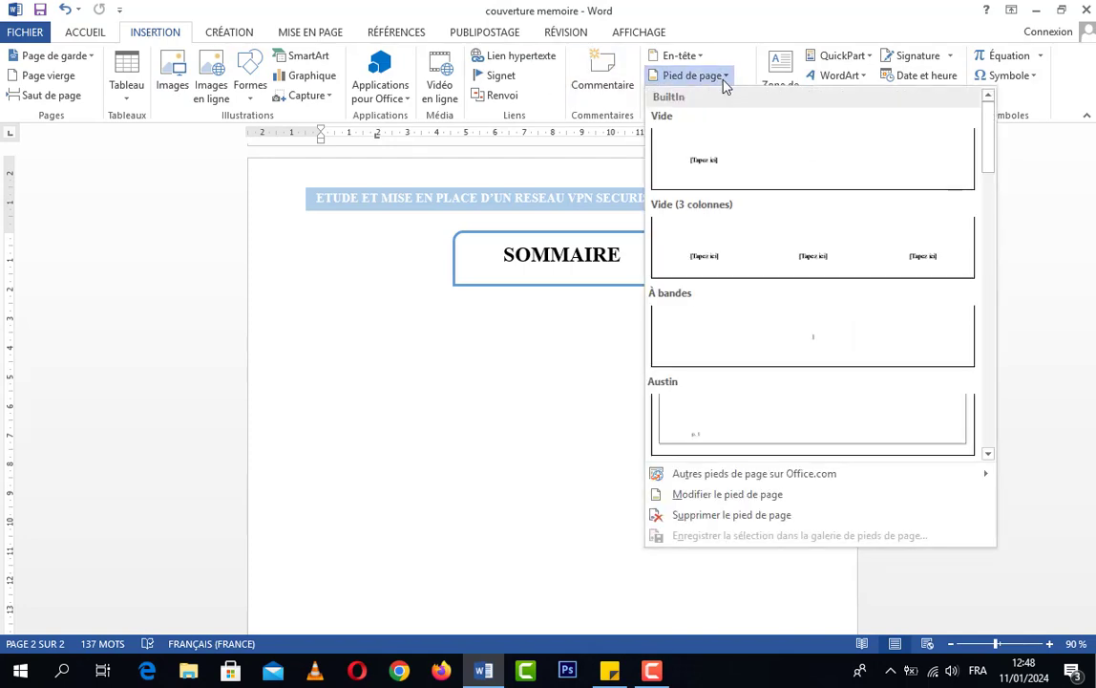
scroll(792, 215, "down", 3)
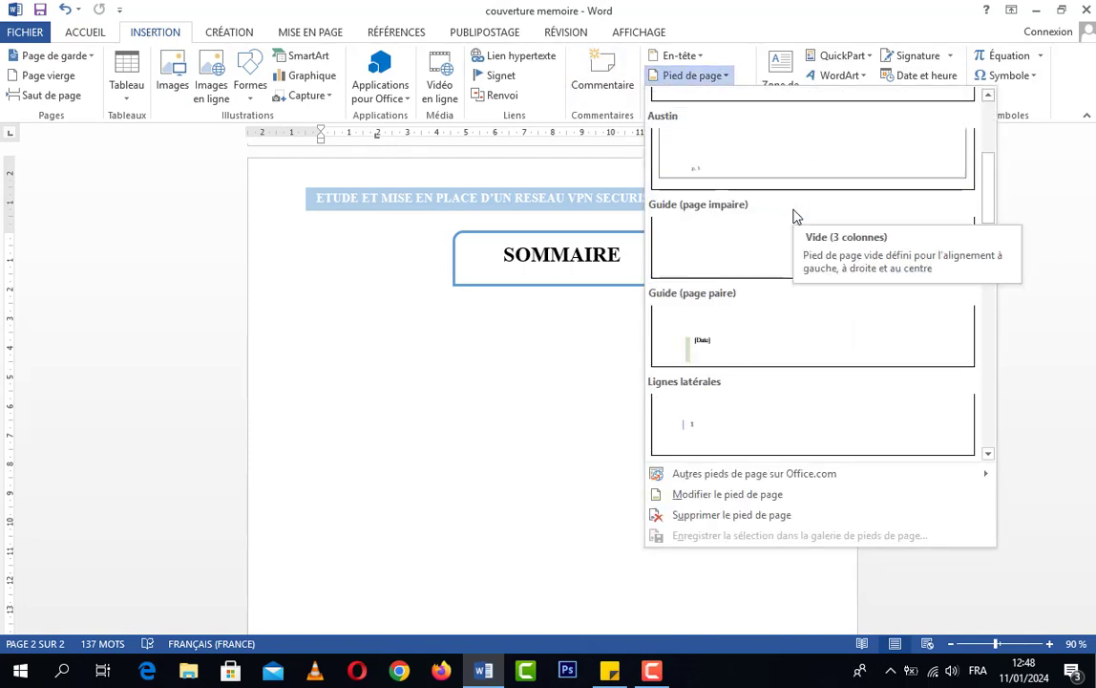
scroll(848, 223, "down", 3)
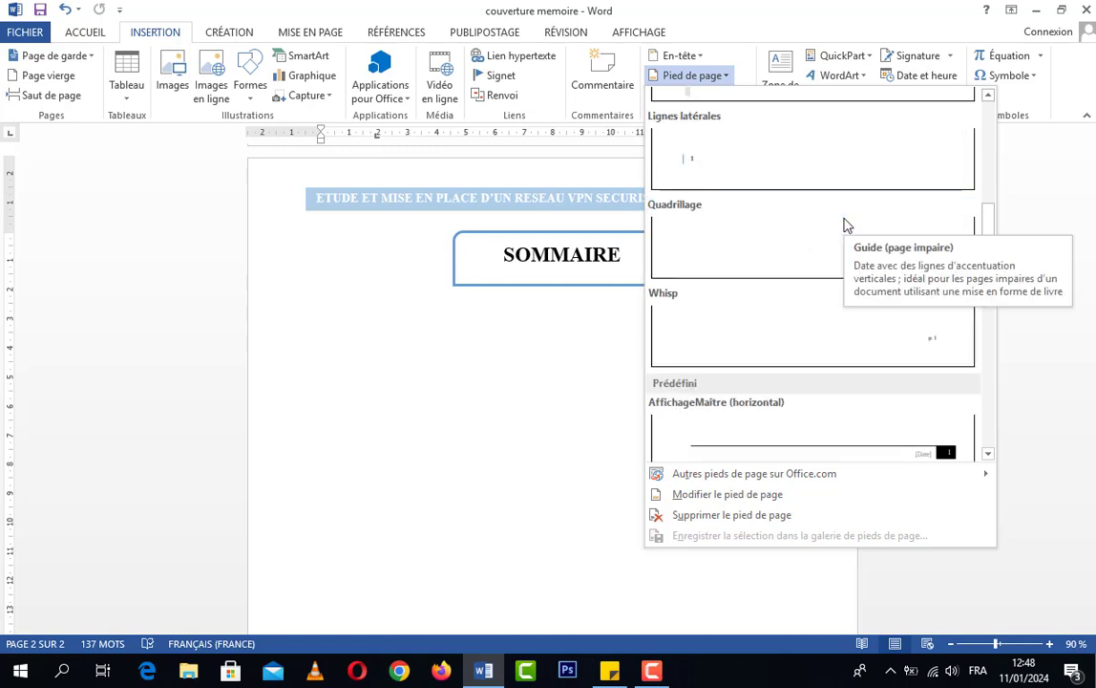
scroll(845, 224, "down", 3)
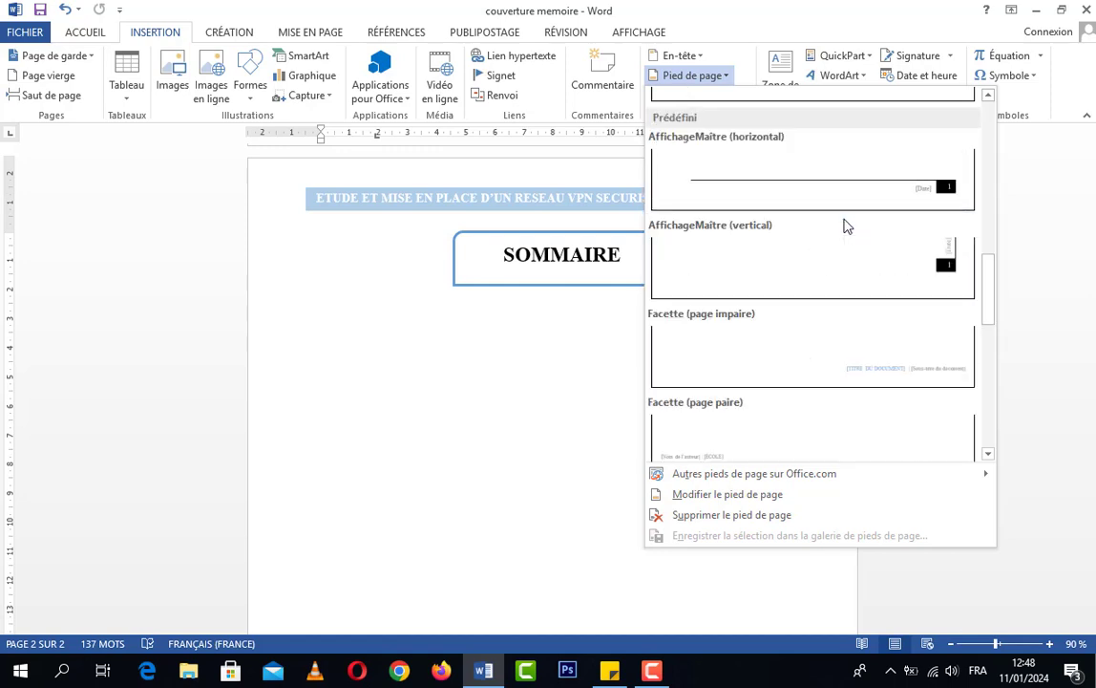
scroll(844, 225, "down", 3)
scroll(844, 225, "down", 3)
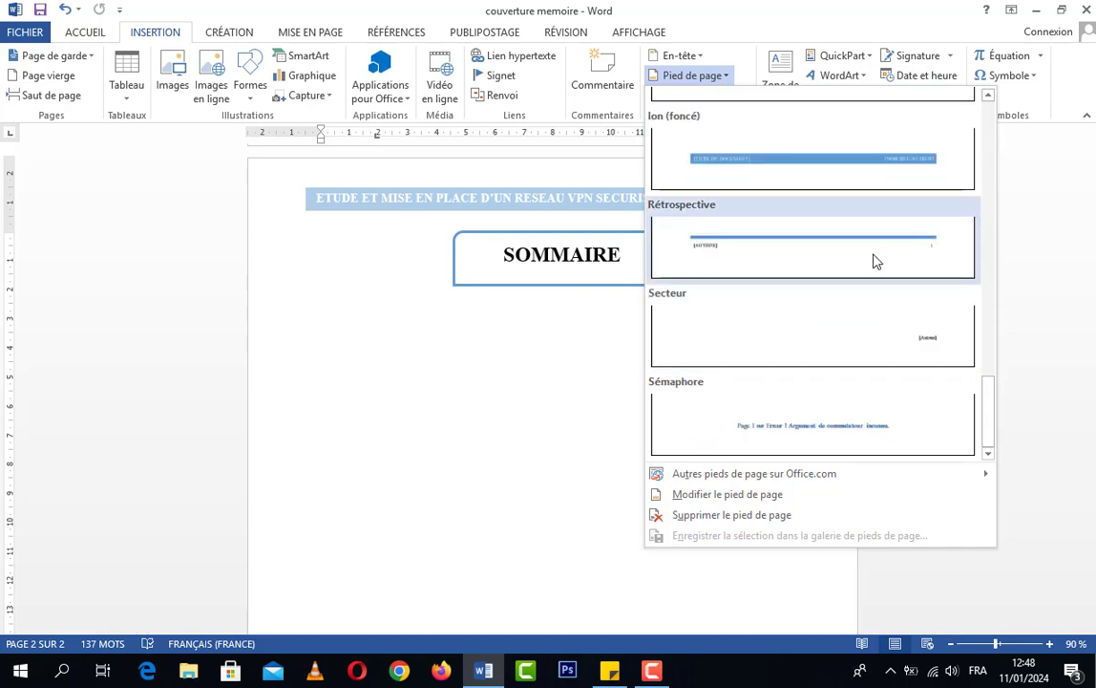
left_click(722, 251)
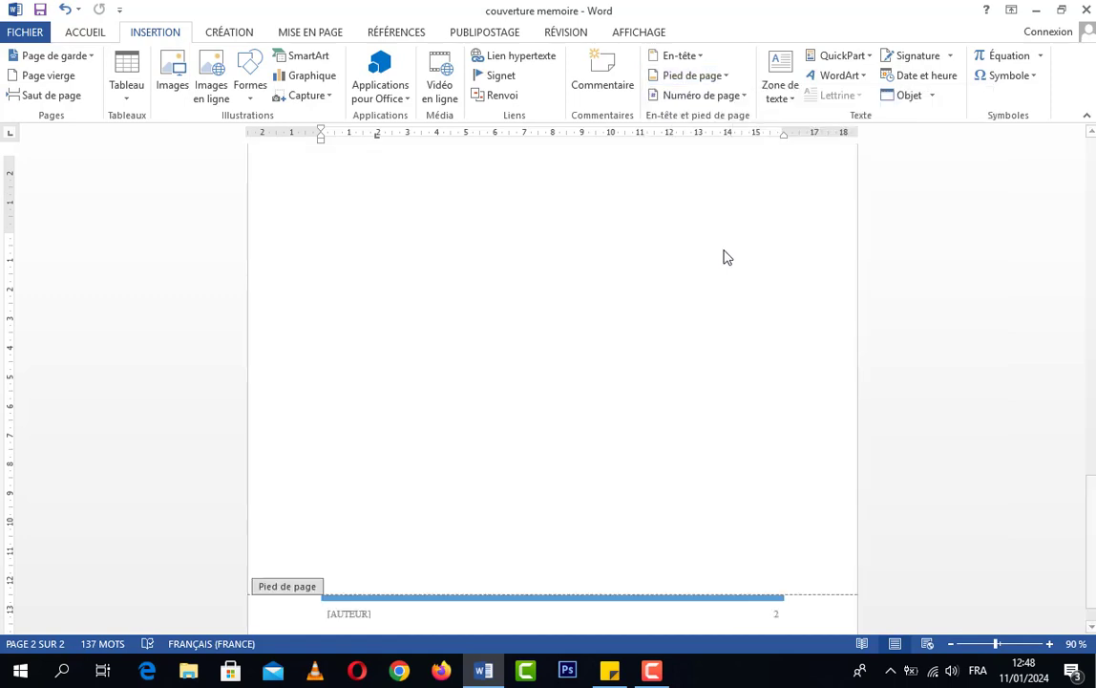
Compare the inserted footer's author field and page number on the cover page and on the SOMMAIRE page
scroll(735, 271, "up", 15)
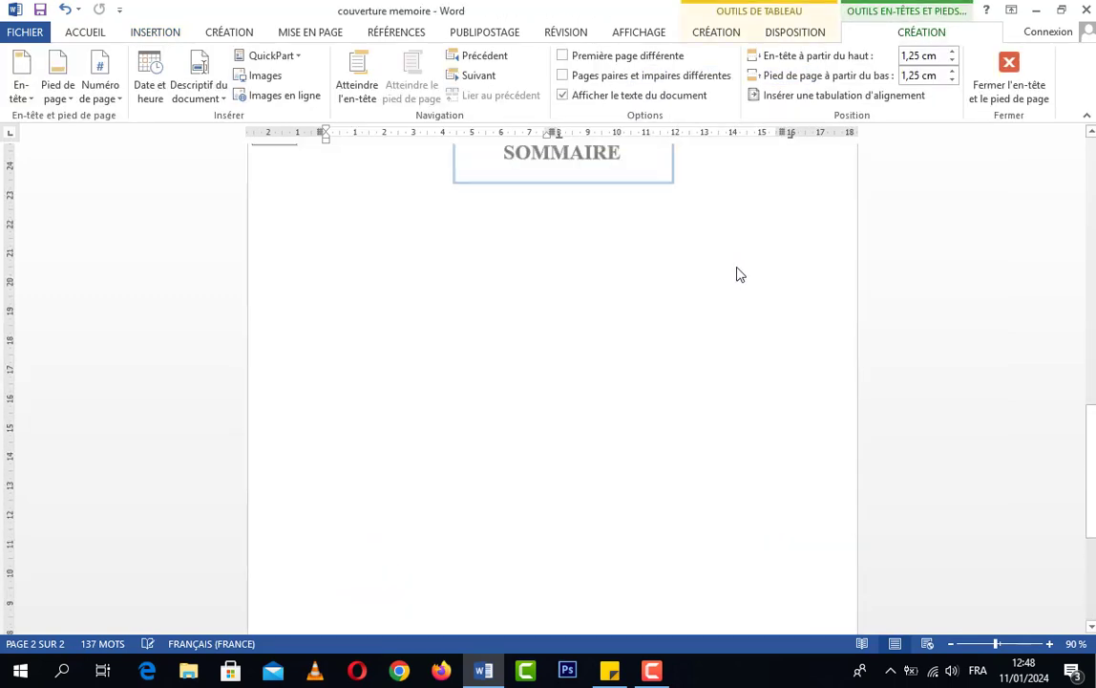
scroll(695, 298, "down", 2)
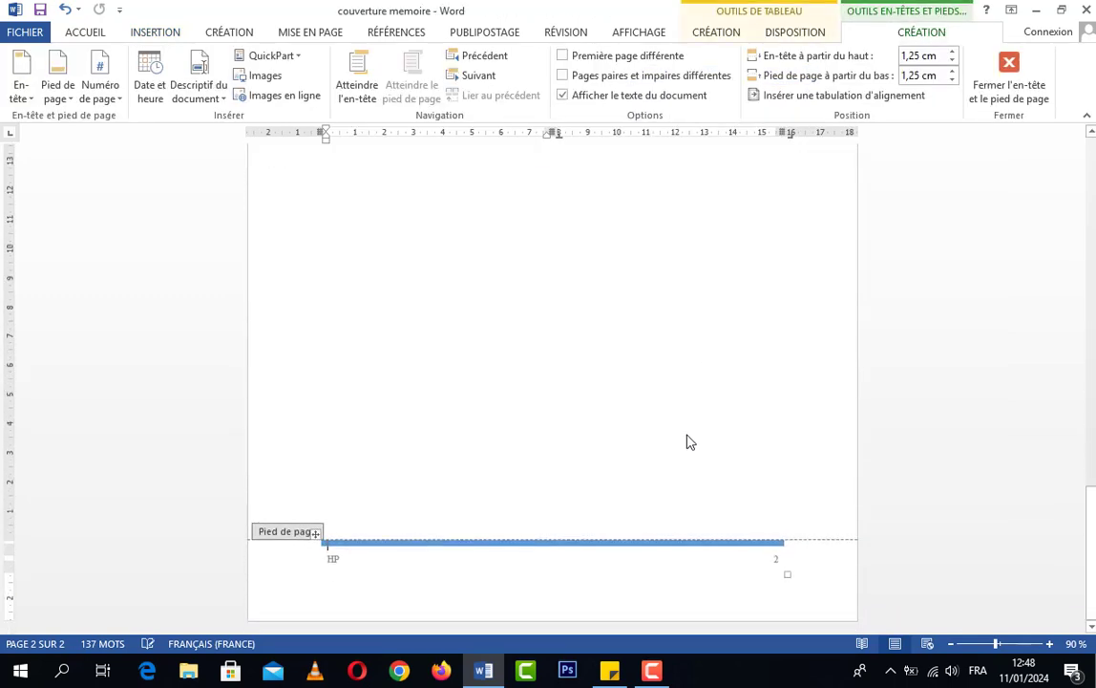
scroll(700, 492, "up", 15)
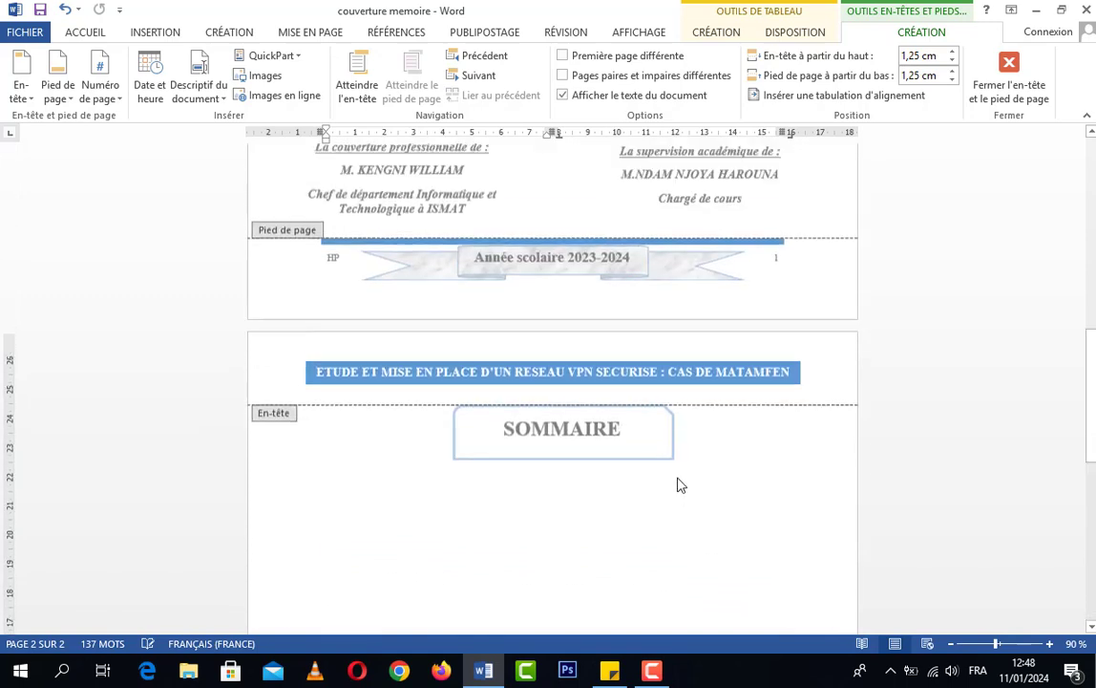
scroll(686, 468, "down", 2)
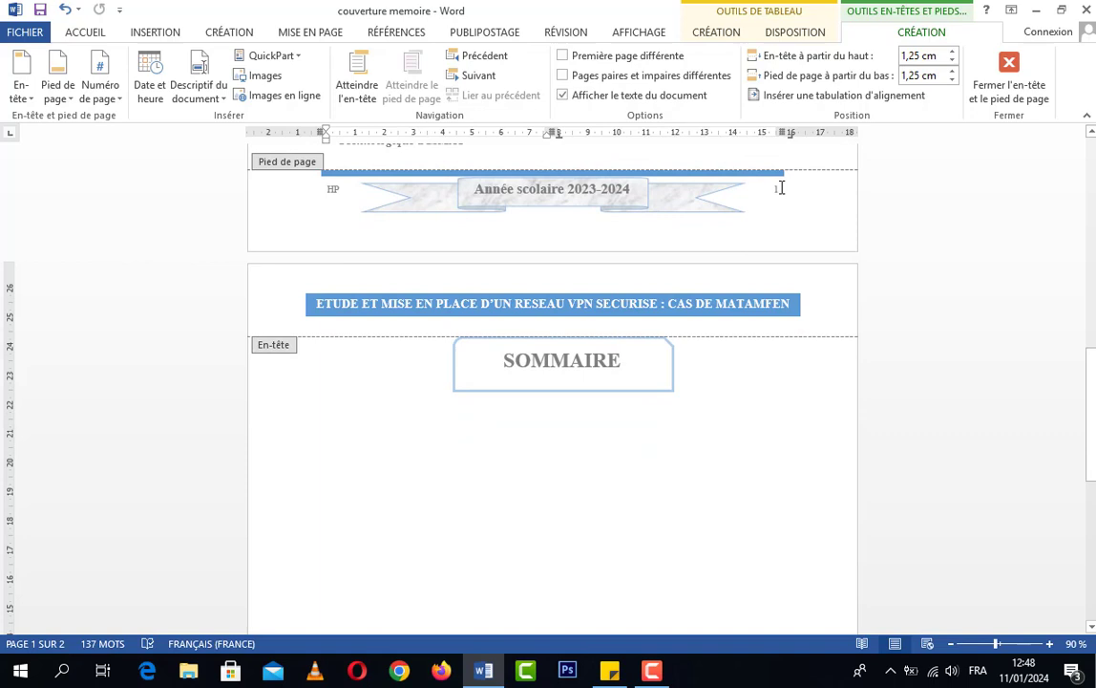
scroll(781, 188, "down", 14)
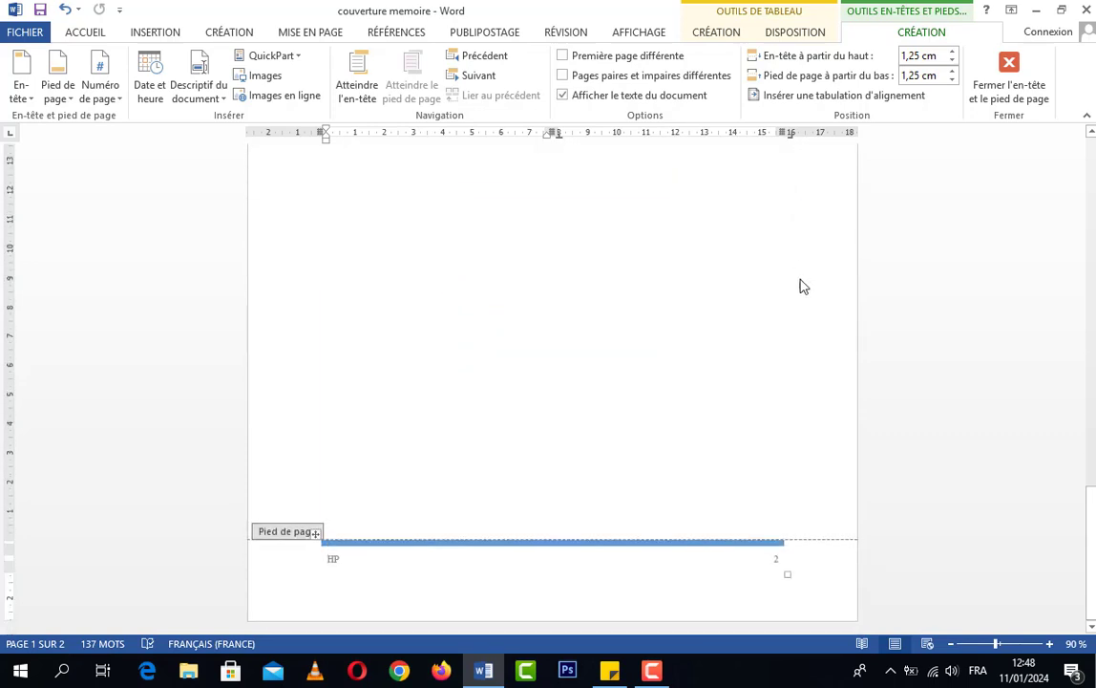
scroll(824, 487, "up", 15)
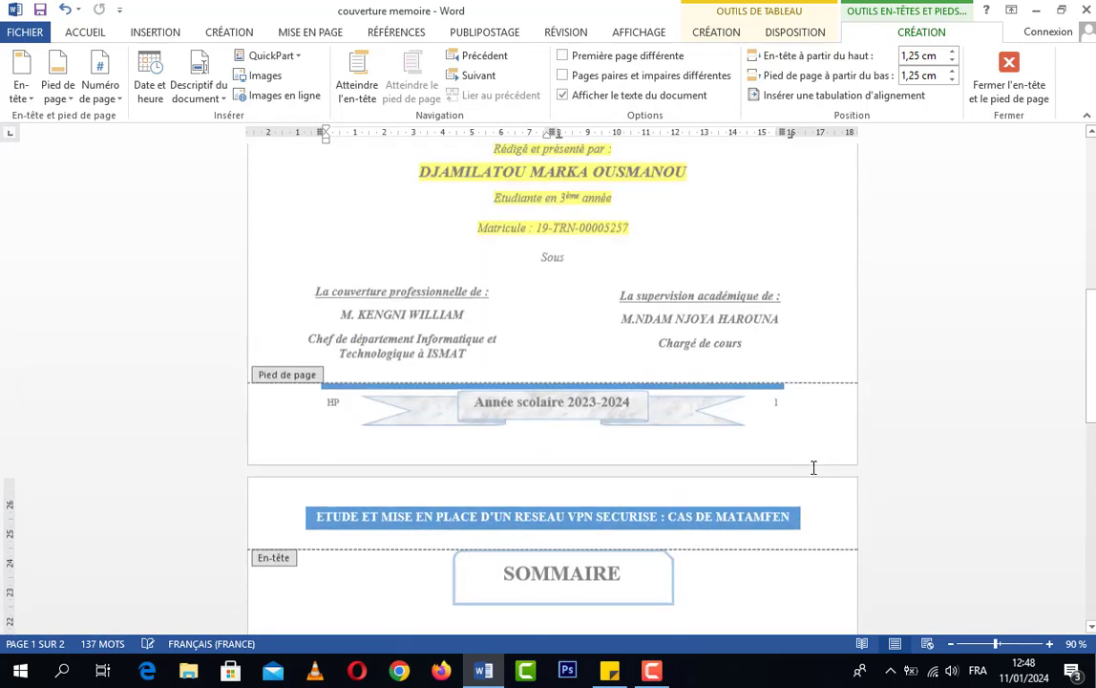
scroll(791, 441, "down", 15)
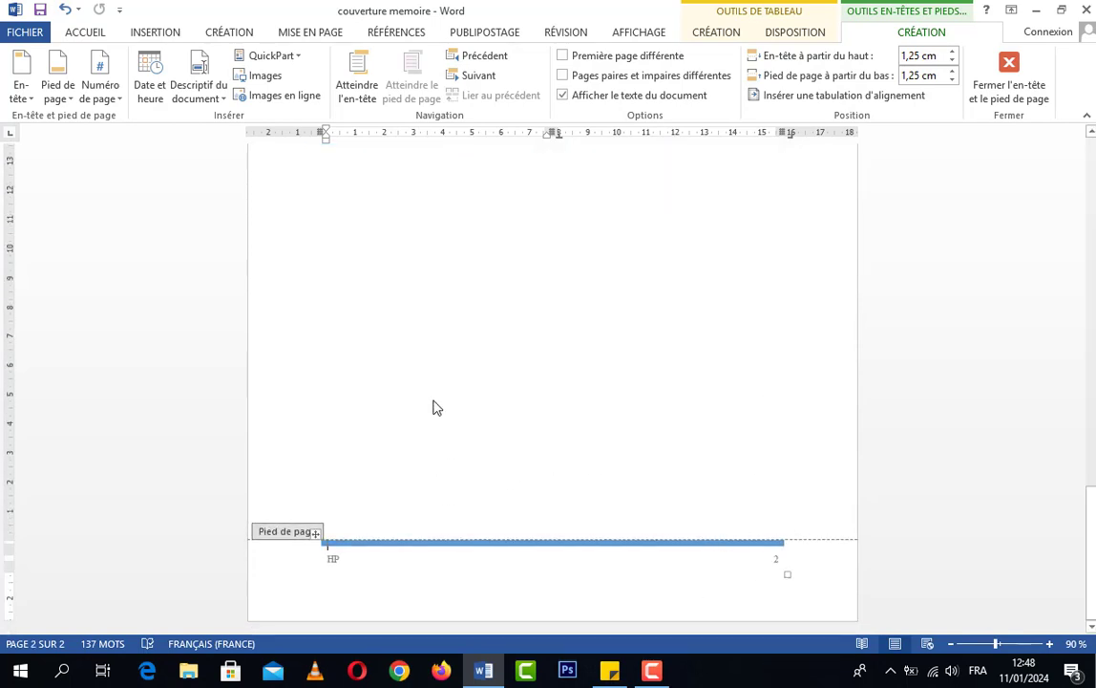
Replace the author field in the SOMMAIRE page's footer with the text "REDIGE ET PRESENTE PAR :"
left_click(323, 563)
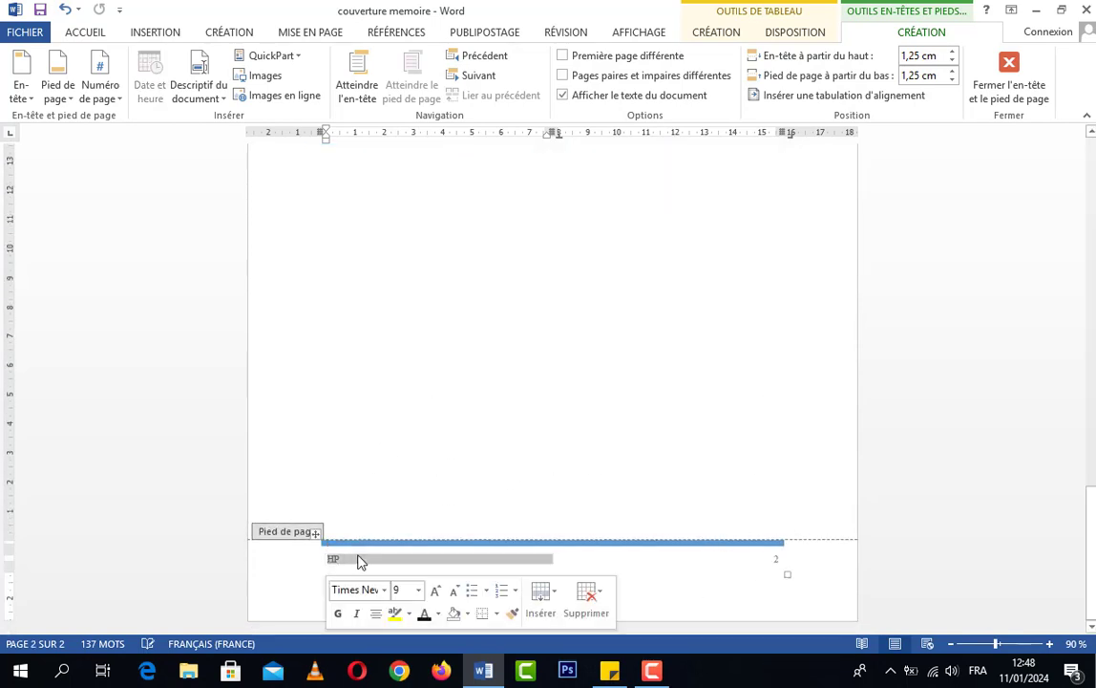
left_click(349, 560)
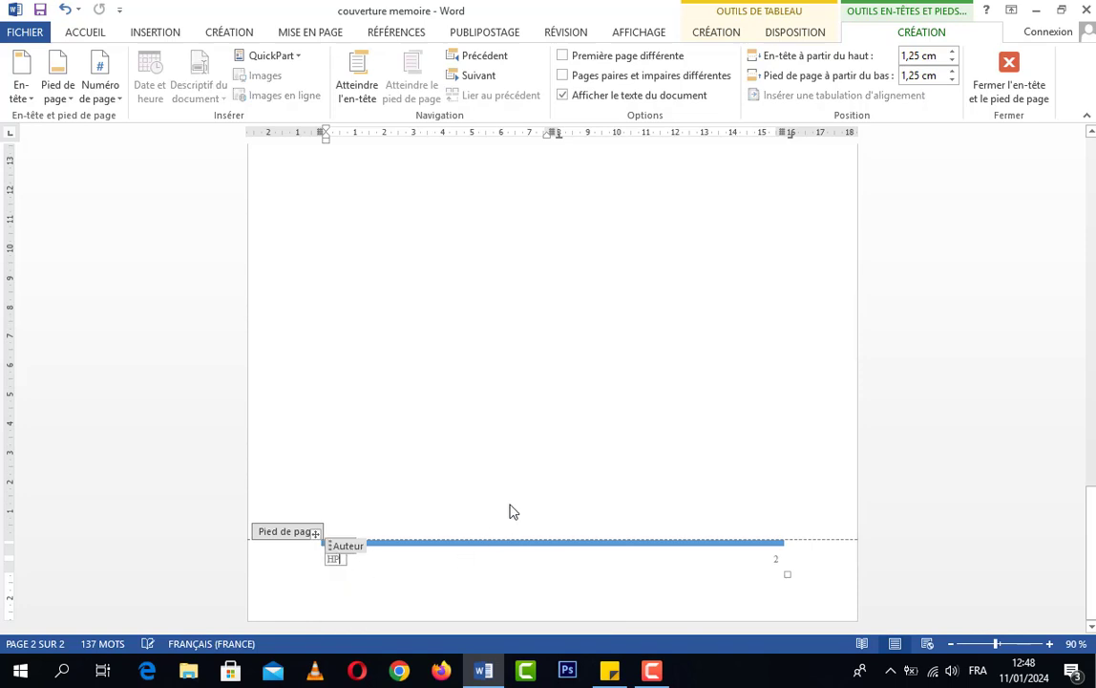
scroll(510, 501, "up", 12)
scroll(516, 495, "up", 1)
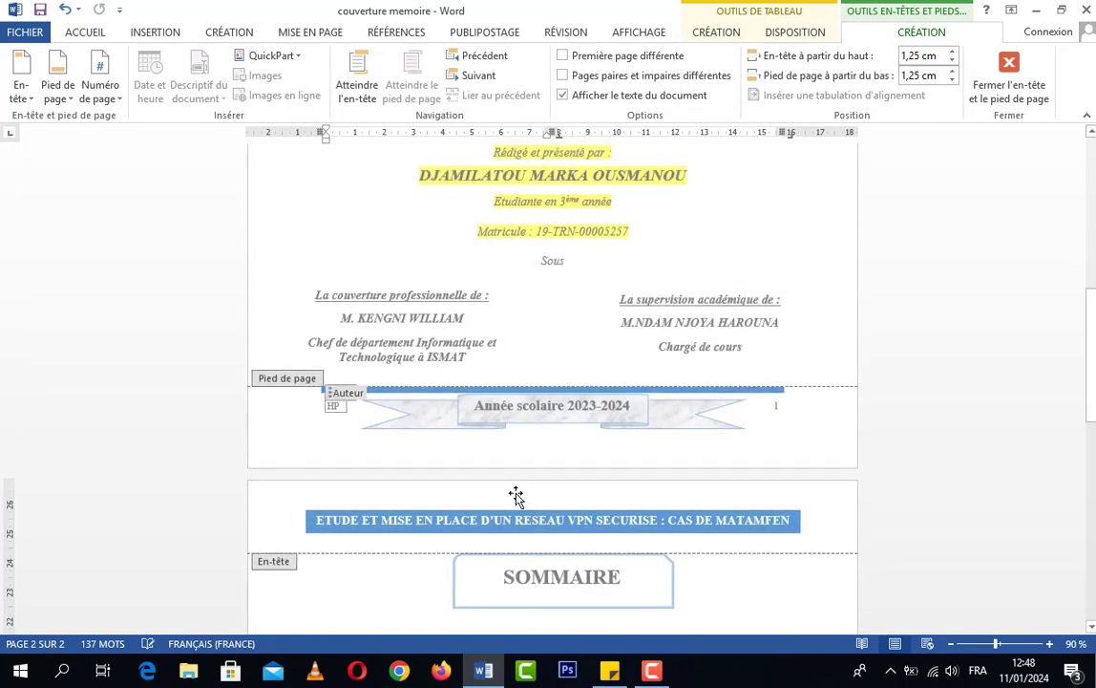
scroll(515, 494, "down", 15)
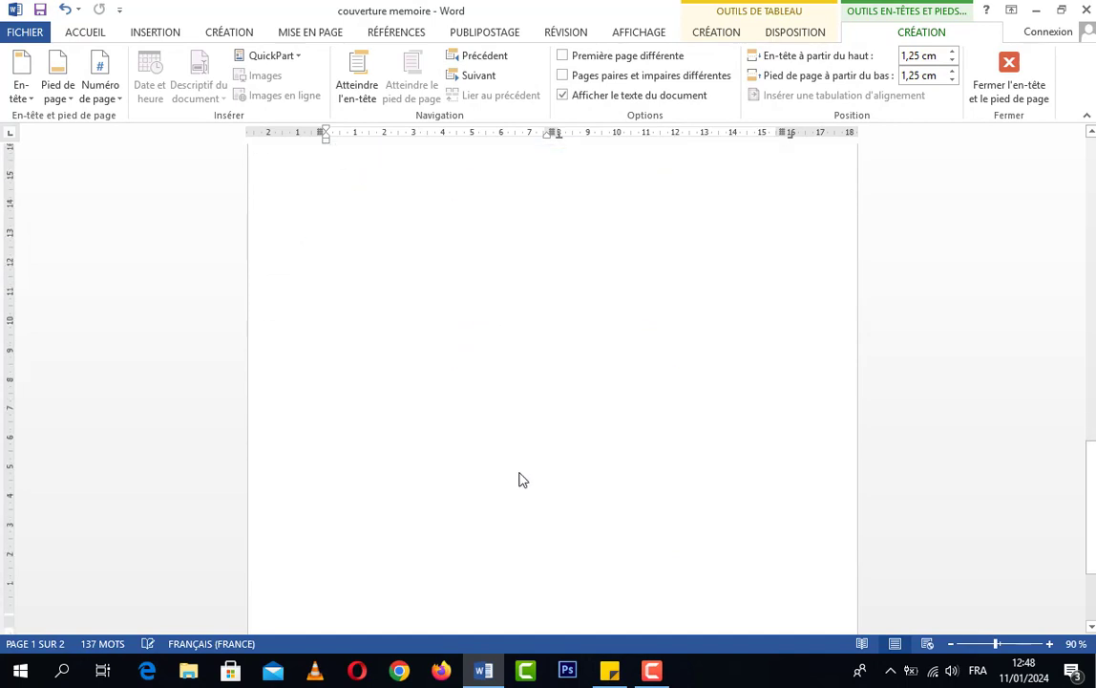
key("Delete")
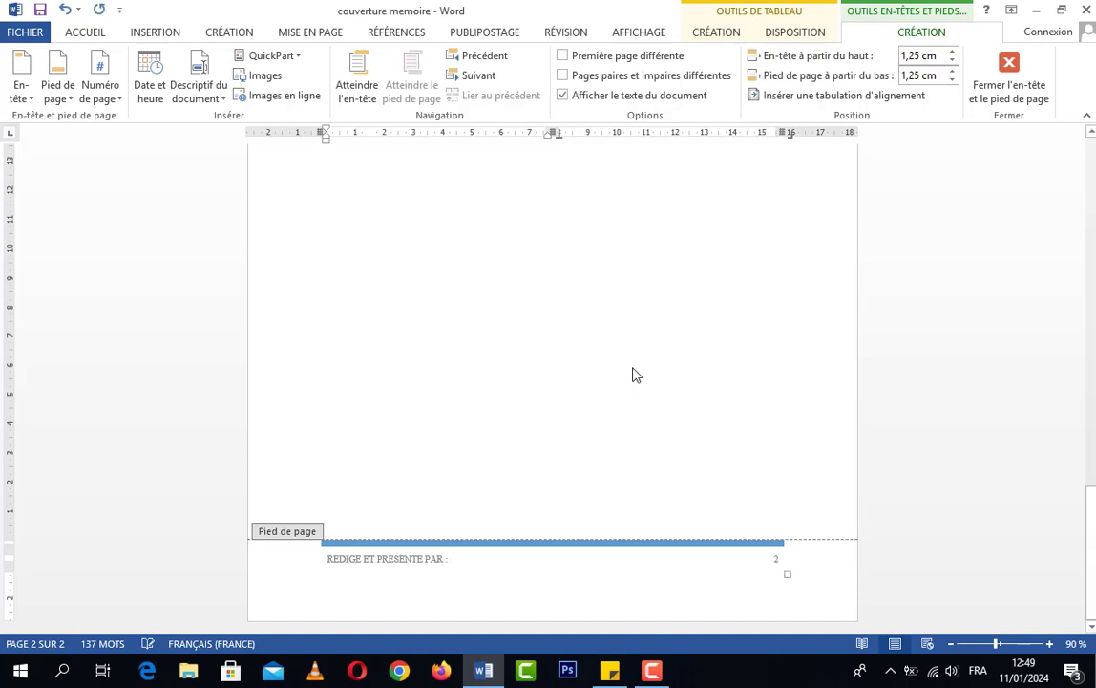
Add the student's full name from the cover page after "REDIGE ET PRESENTE PAR :" in the footer, and select the whole footer text
scroll(676, 416, "up", 10)
scroll(678, 423, "up", 3)
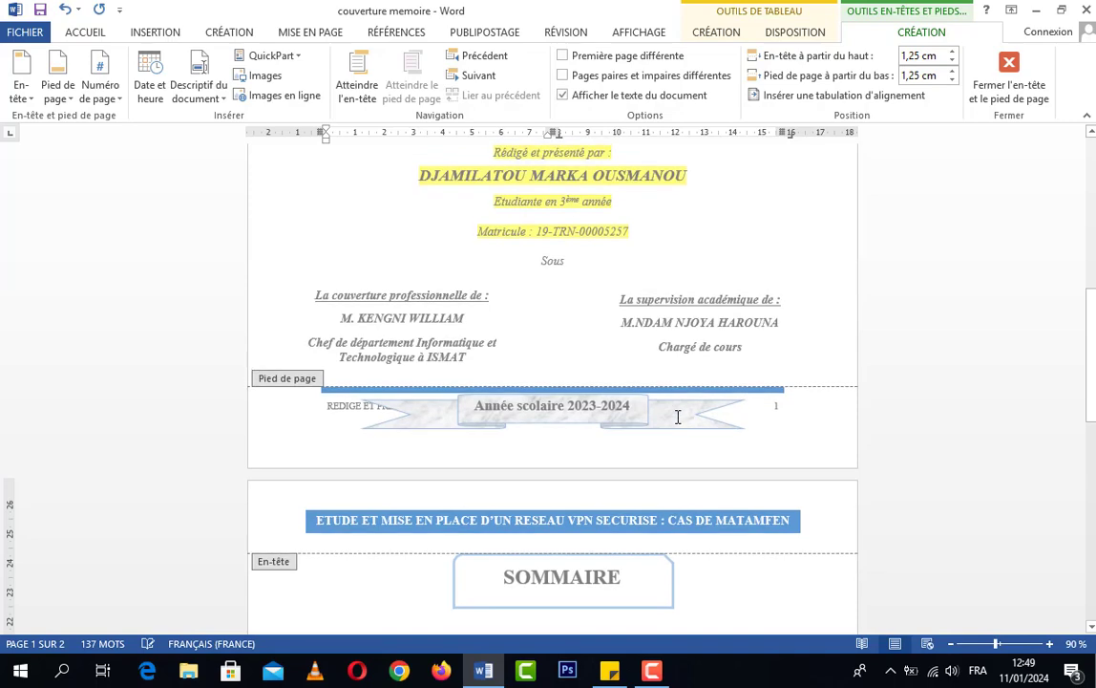
scroll(659, 429, "down", 10)
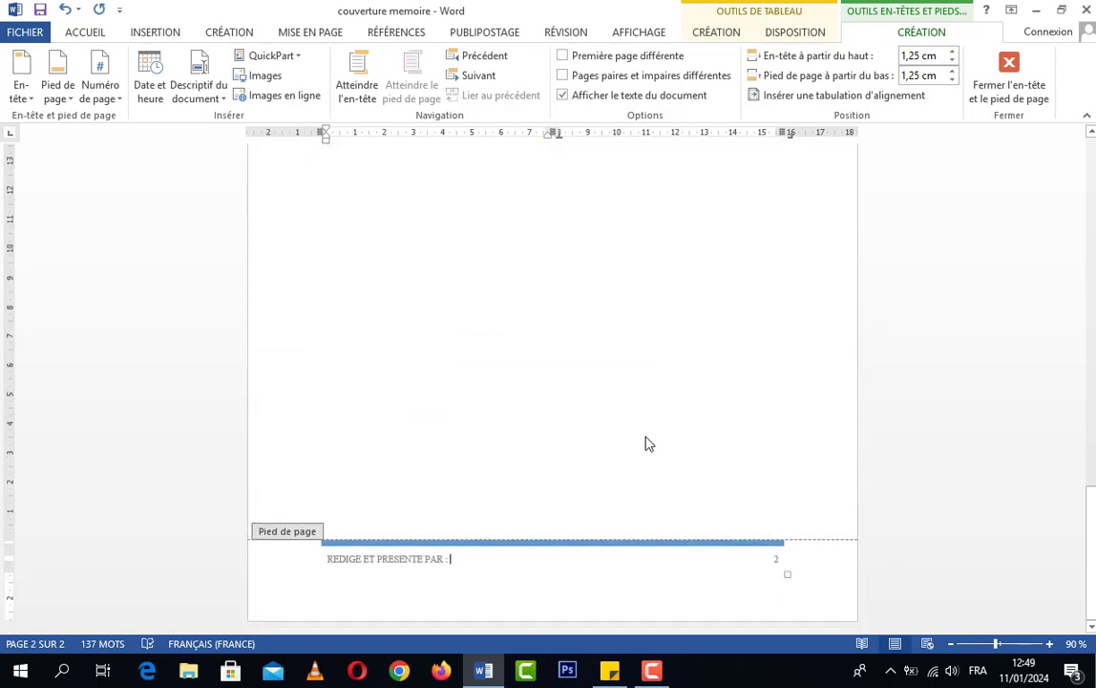
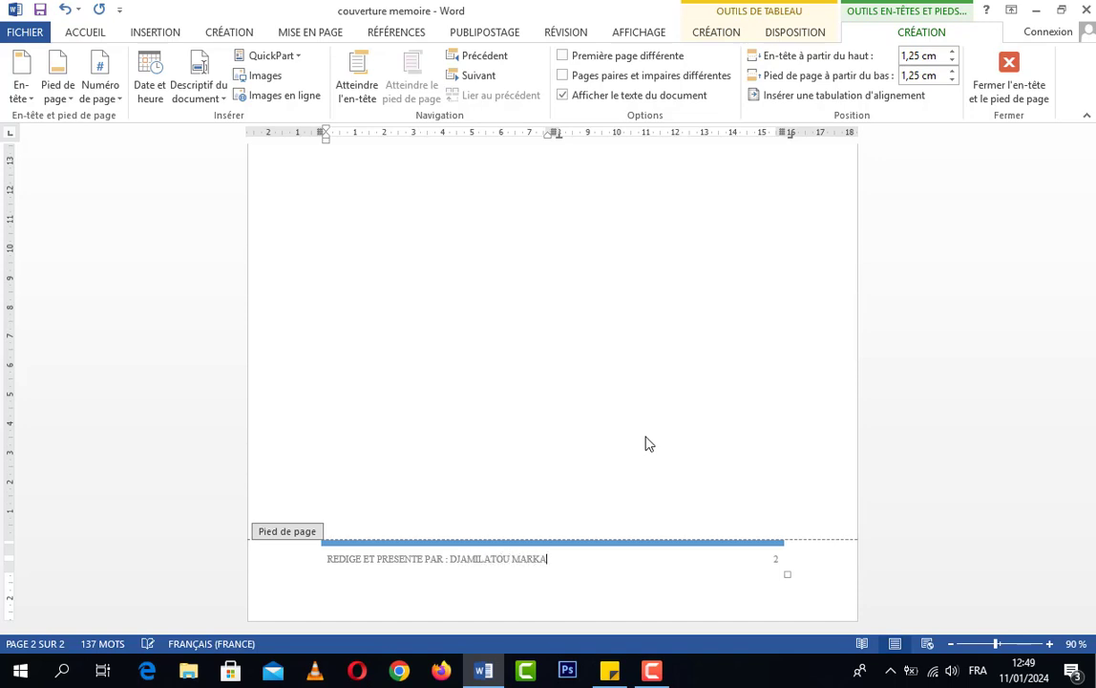
key("Return")
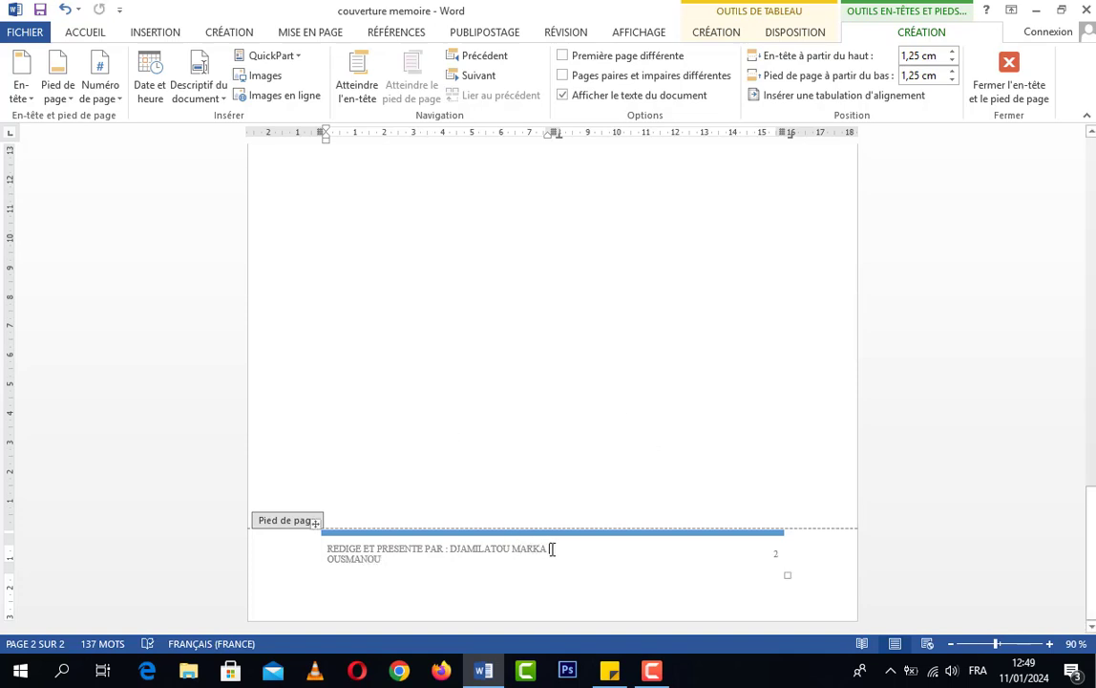
left_click_drag(382, 562, 327, 549)
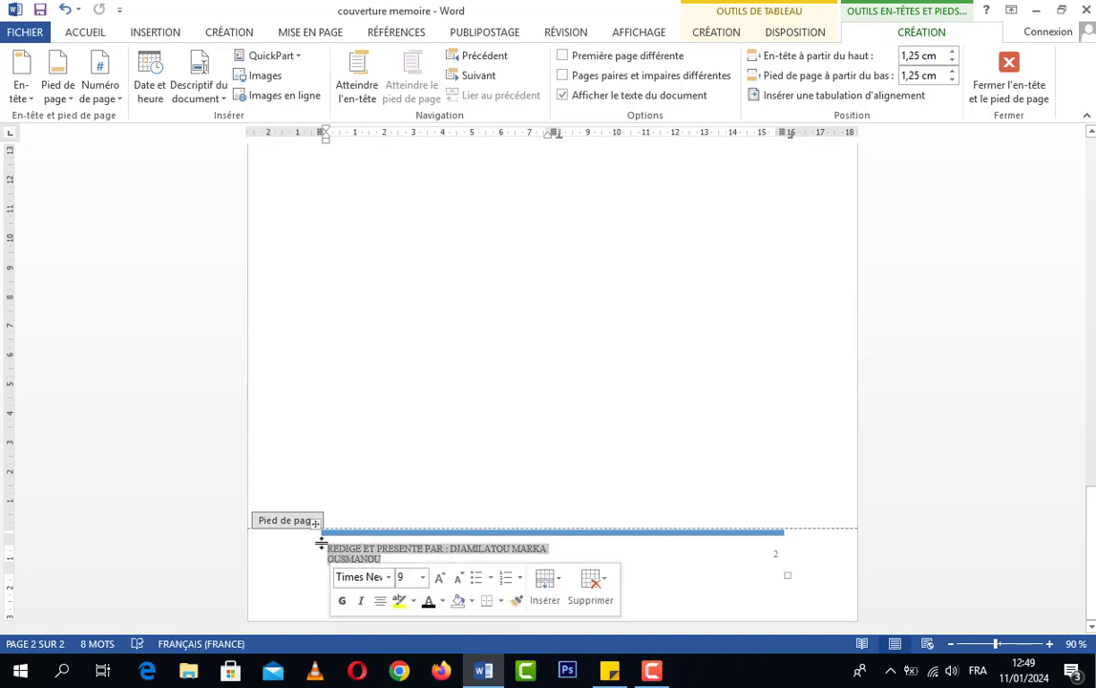
Italicize the footer's author text on the SOMMAIRE page, set its font size to 10, and return to the document body
left_click(552, 551)
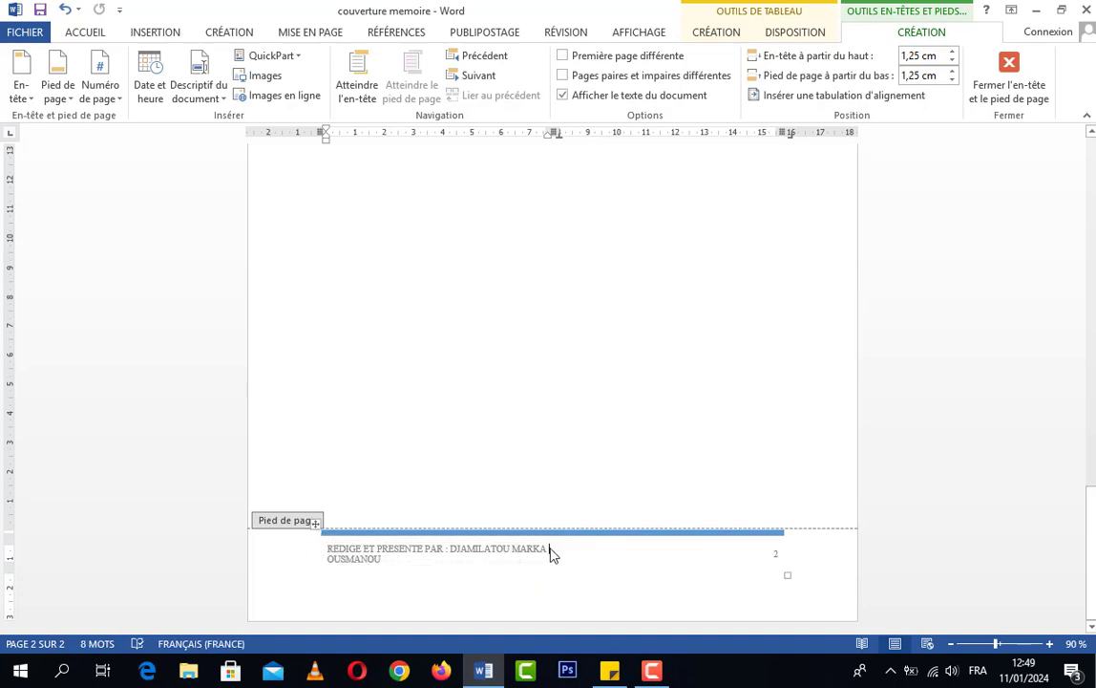
left_click_drag(383, 560, 327, 545)
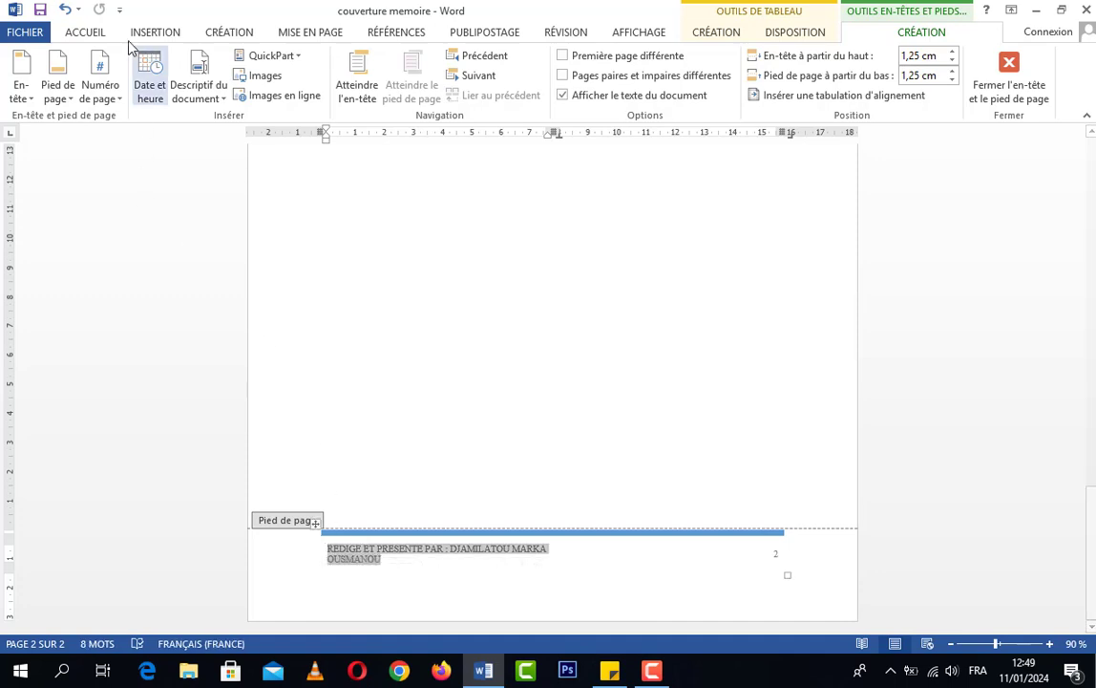
left_click(89, 33)
left_click(226, 92)
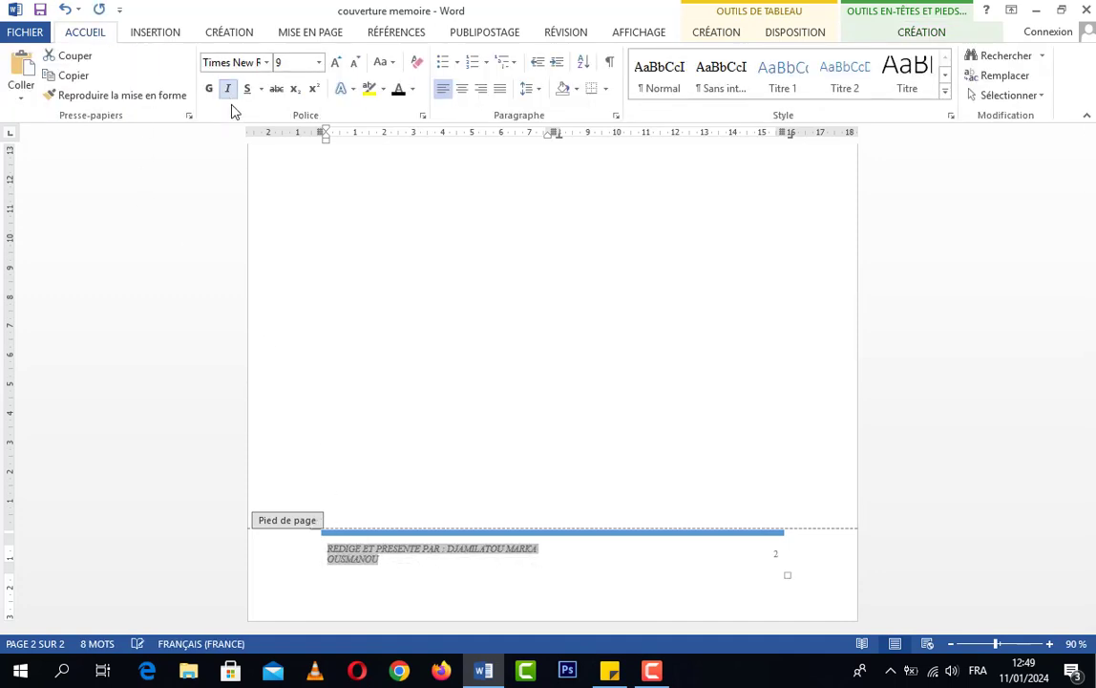
left_click(335, 63)
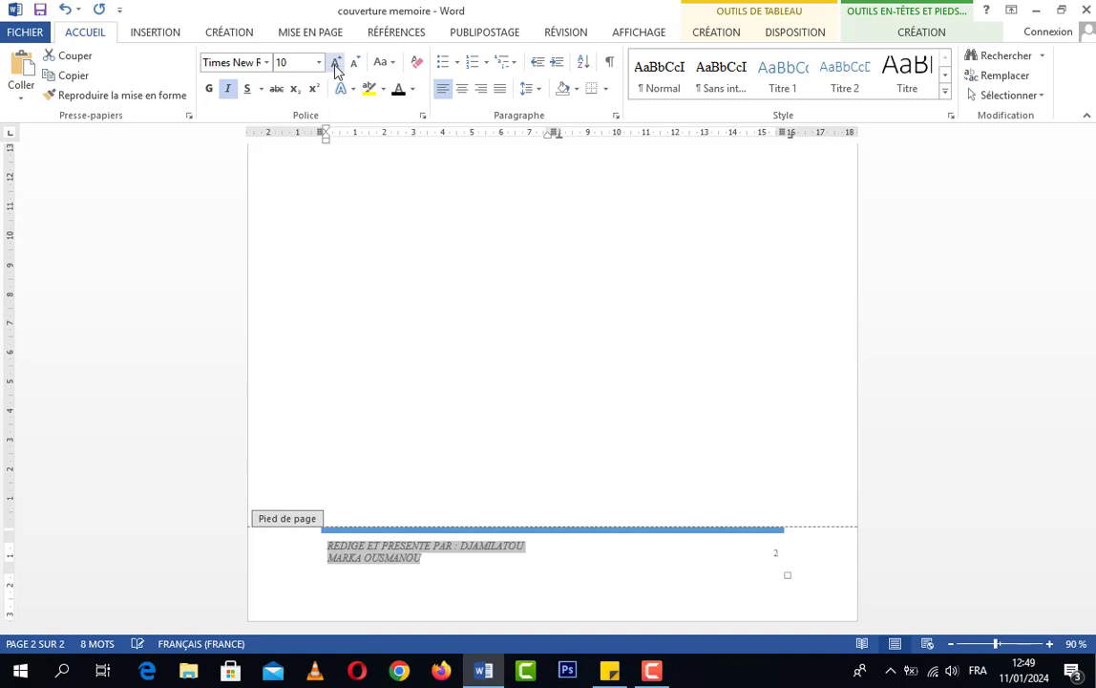
left_click(527, 550)
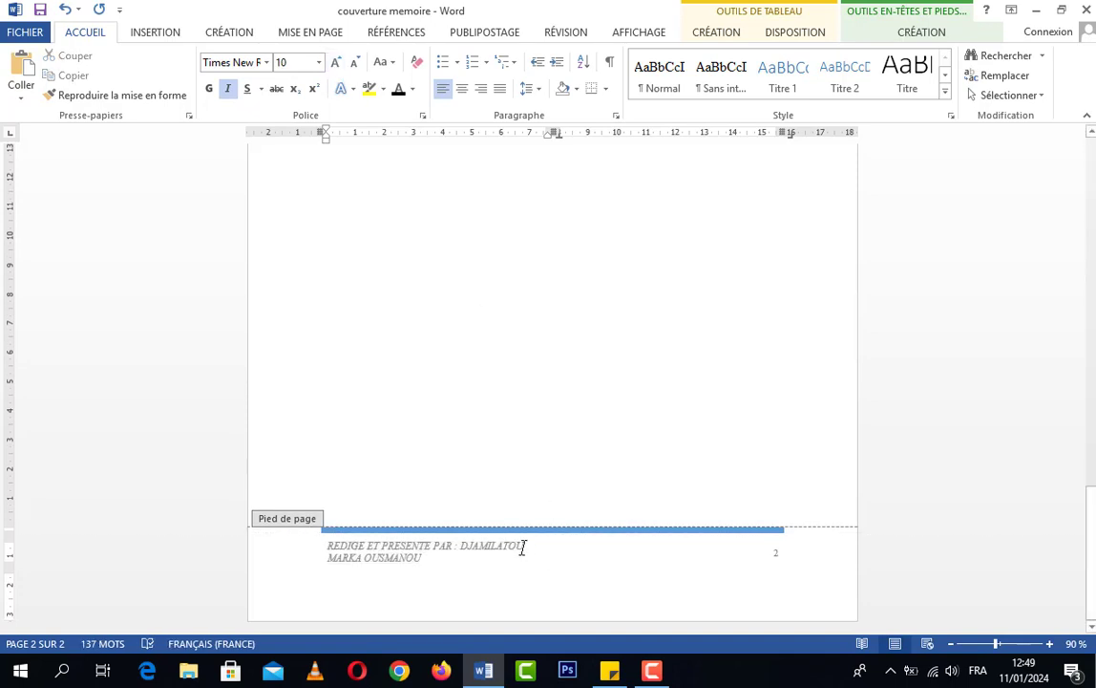
scroll(566, 507, "up", 1)
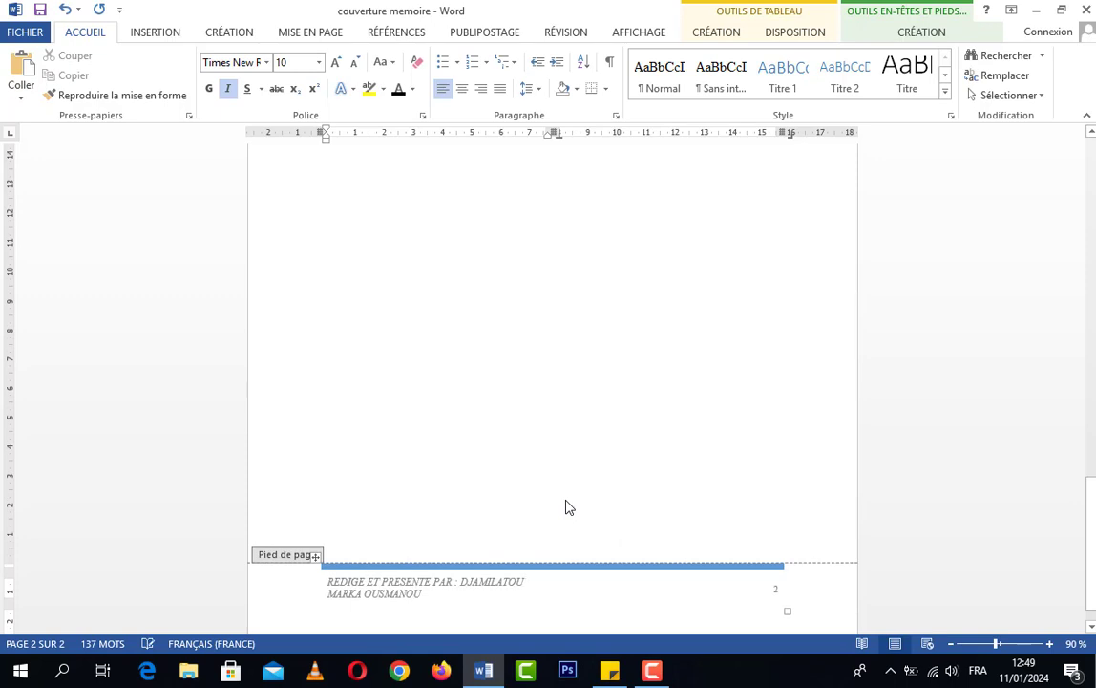
scroll(573, 503, "up", 10)
double_click(586, 509)
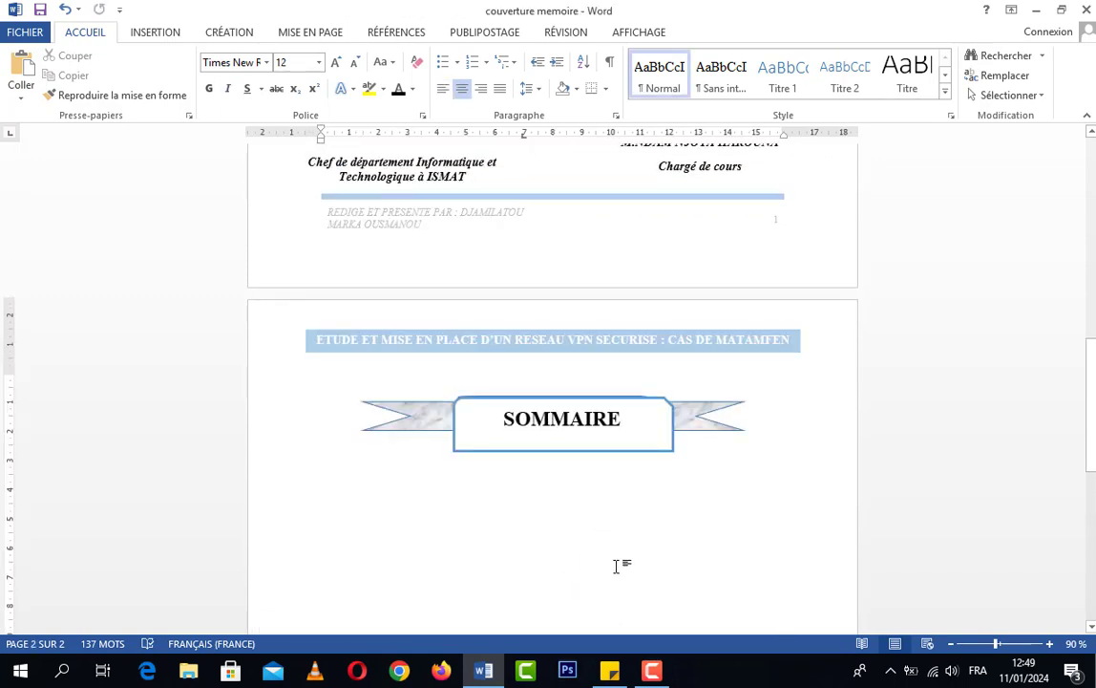
Compare the formatted footer on the cover page and the SOMMAIRE page, and check the position of the ribbon around the SOMMAIRE title
scroll(617, 566, "up", 4)
scroll(614, 568, "up", 2)
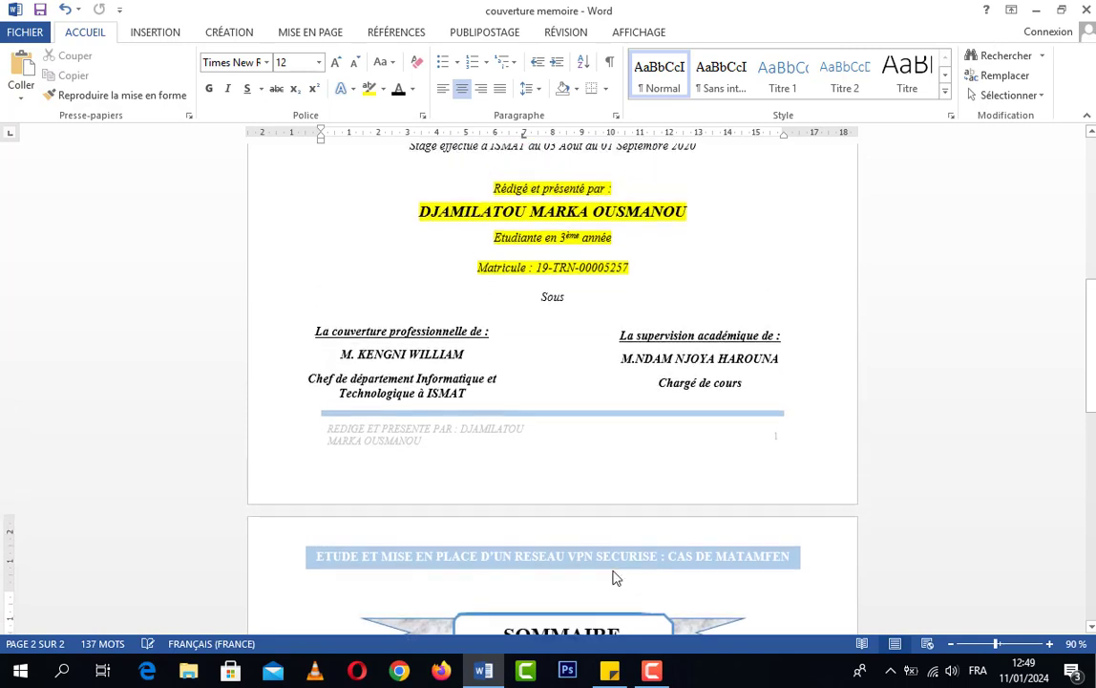
scroll(671, 587, "down", 9)
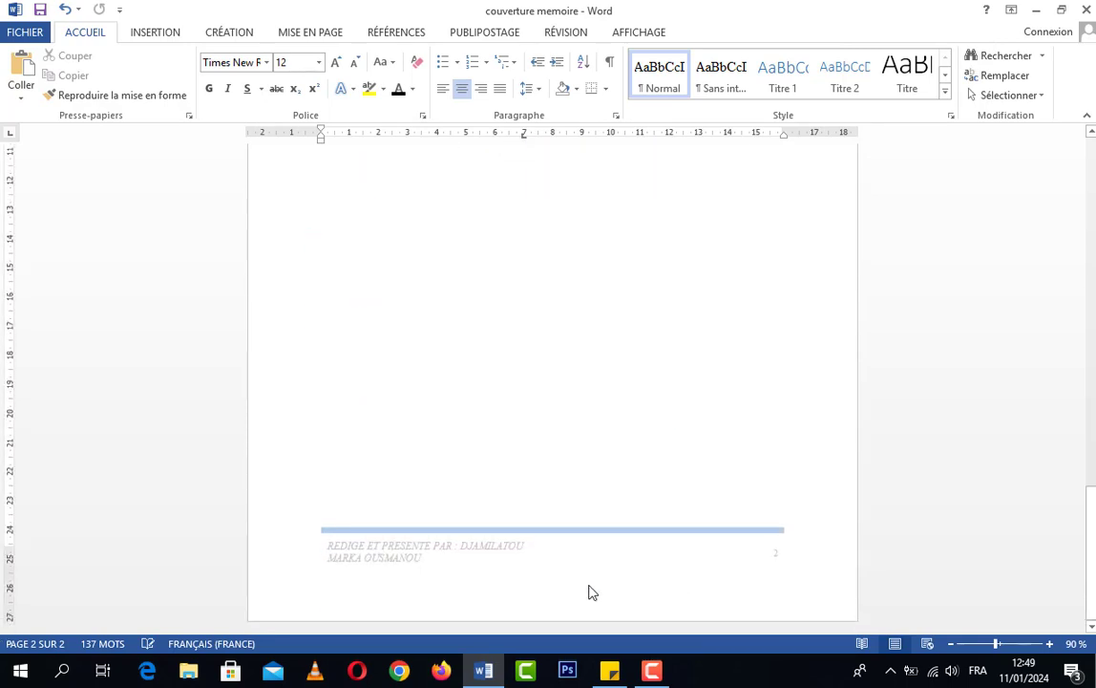
scroll(621, 593, "up", 12)
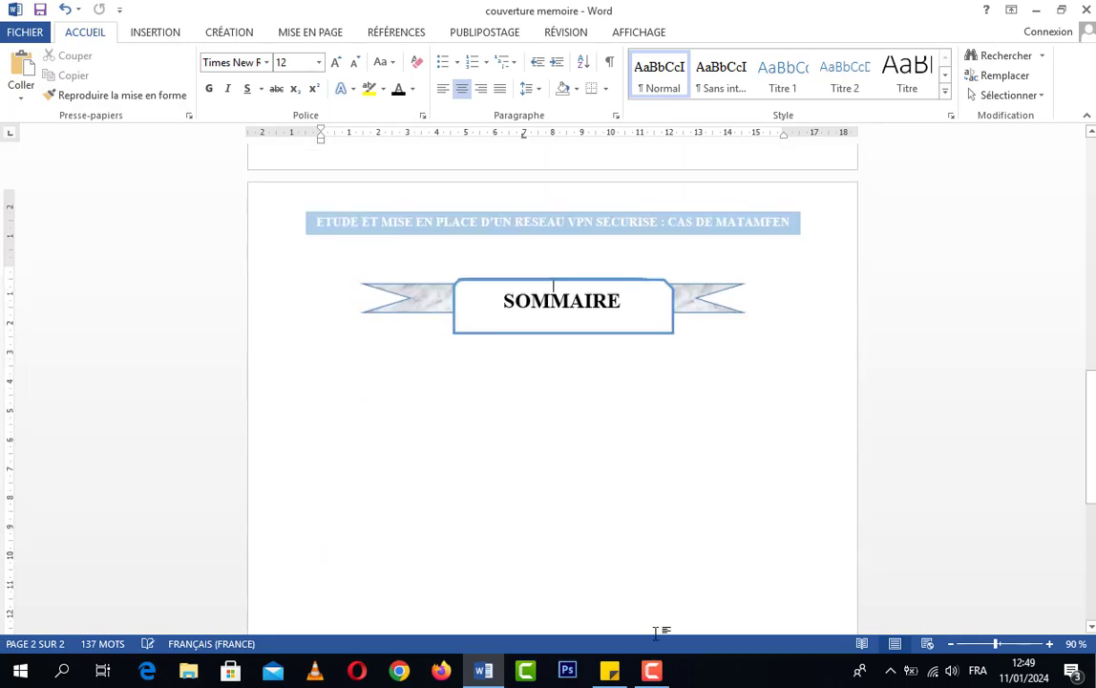
scroll(657, 628, "up", 6)
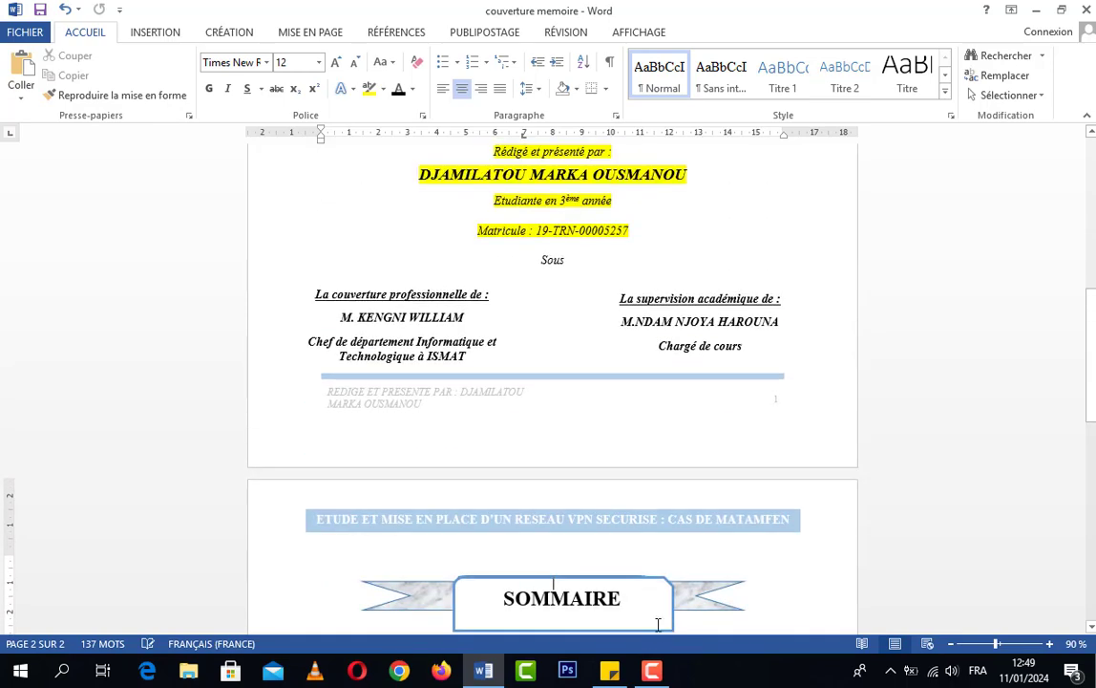
scroll(658, 625, "down", 6)
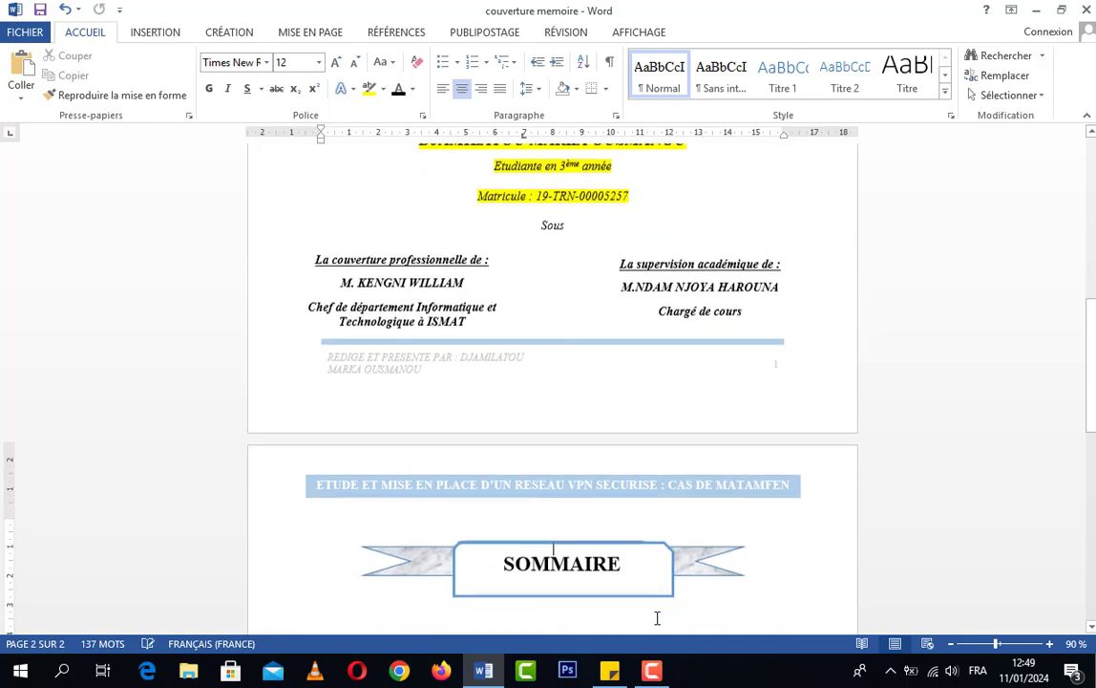
scroll(656, 617, "down", 6)
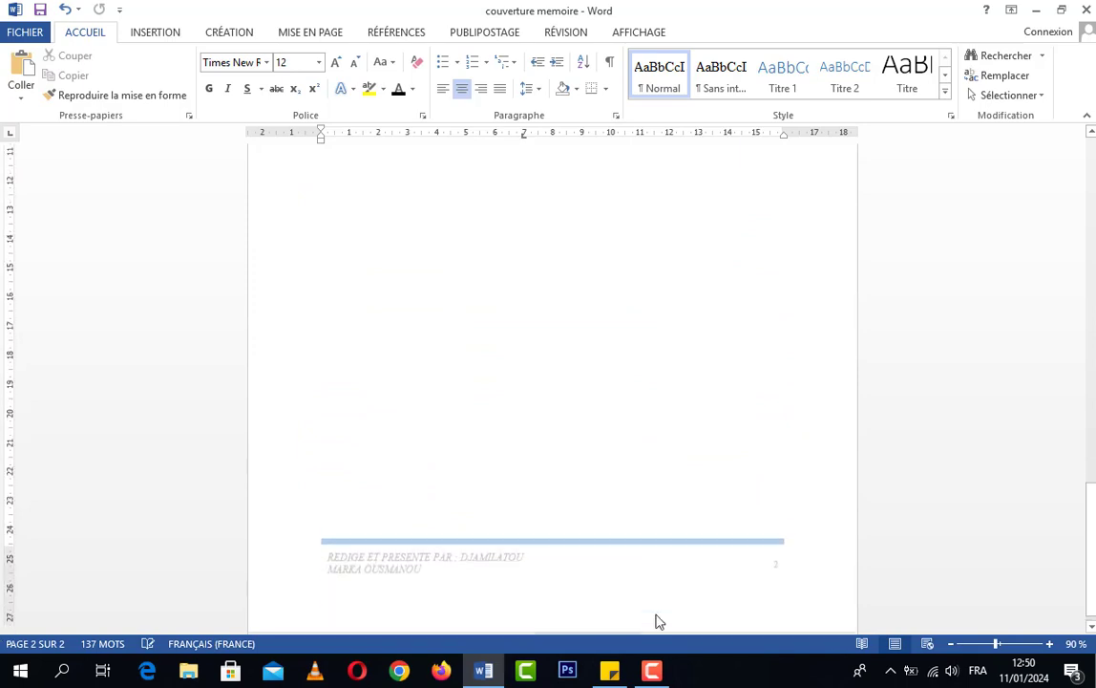
scroll(532, 554, "up", 6)
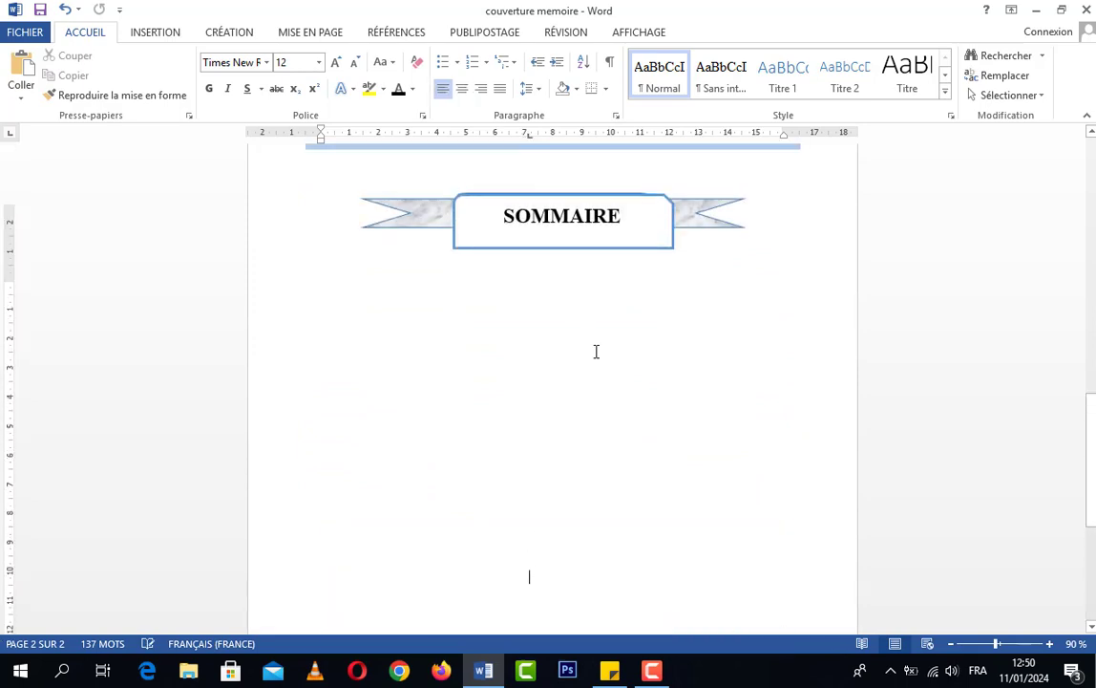
Shorten the student's name in the footer by deleting its trailing characters, and return to the document body
double_click(506, 363)
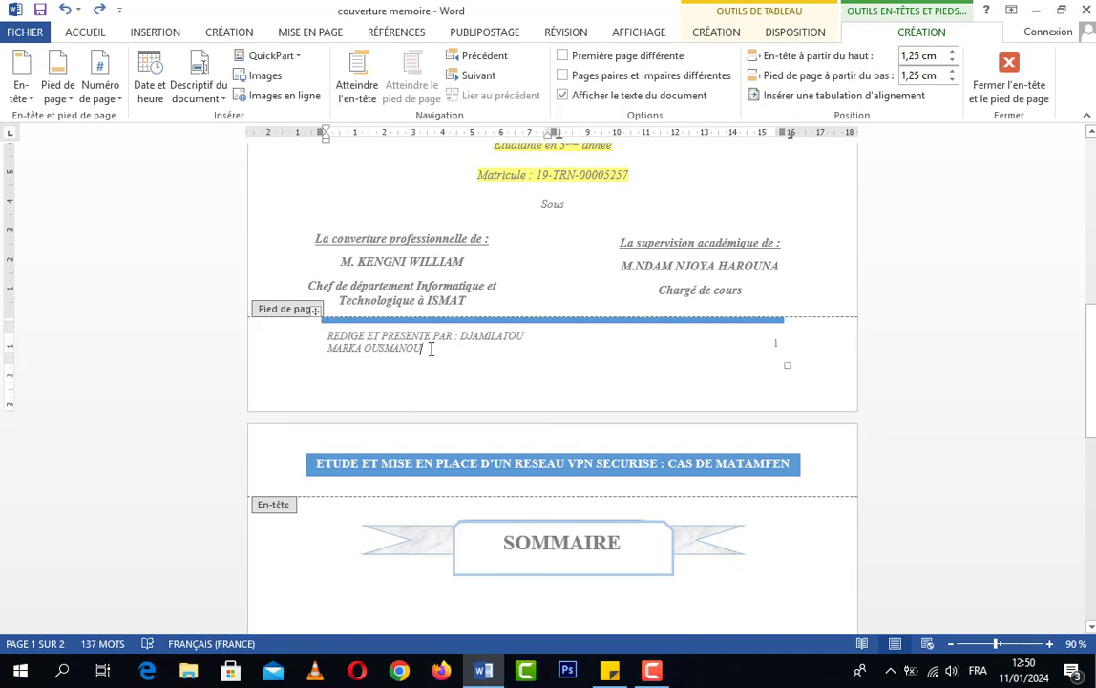
key("BackSpace")
key("BackSpace")
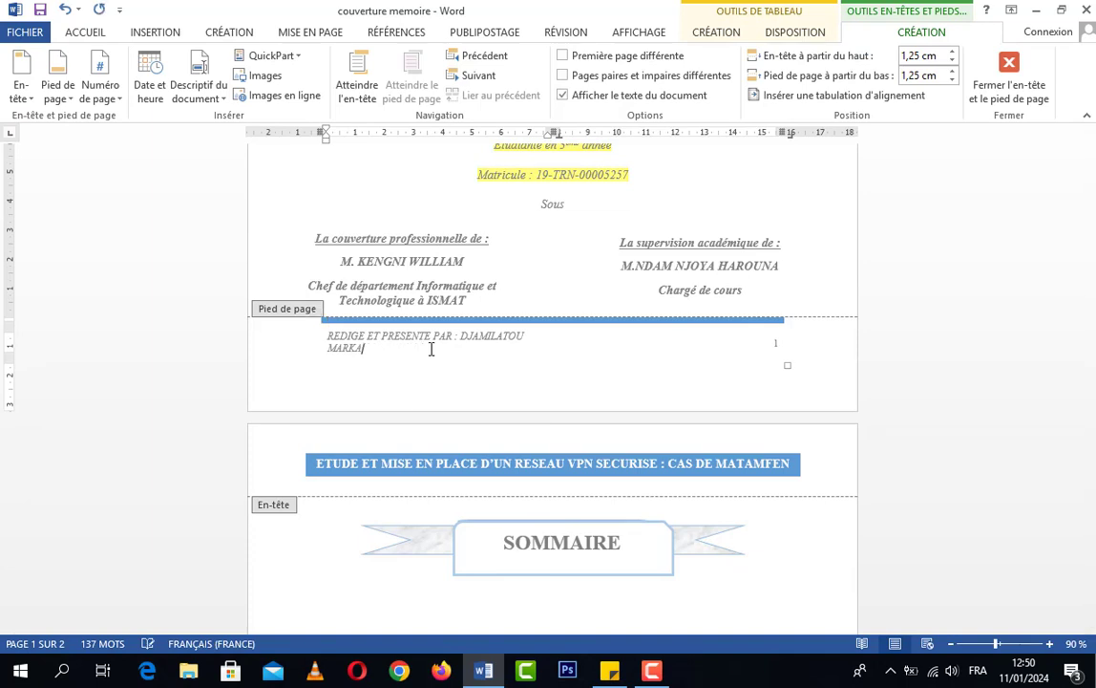
key("BackSpace")
key("BackSpace")
key("BackSpace")
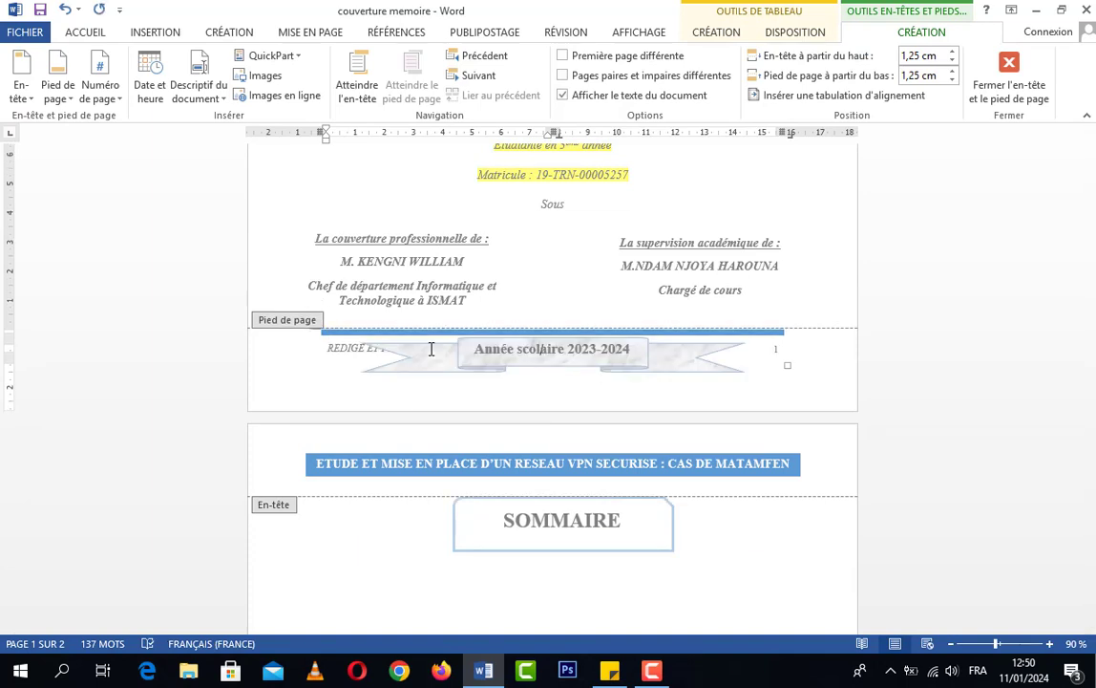
scroll(483, 398, "down", 10)
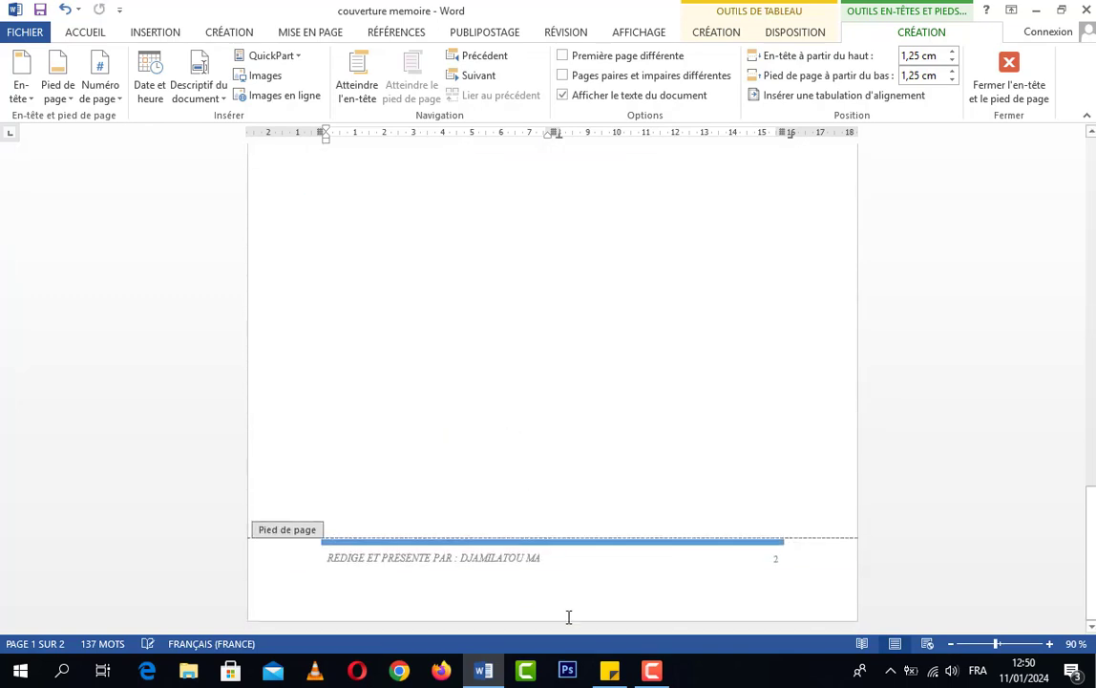
left_click(537, 557)
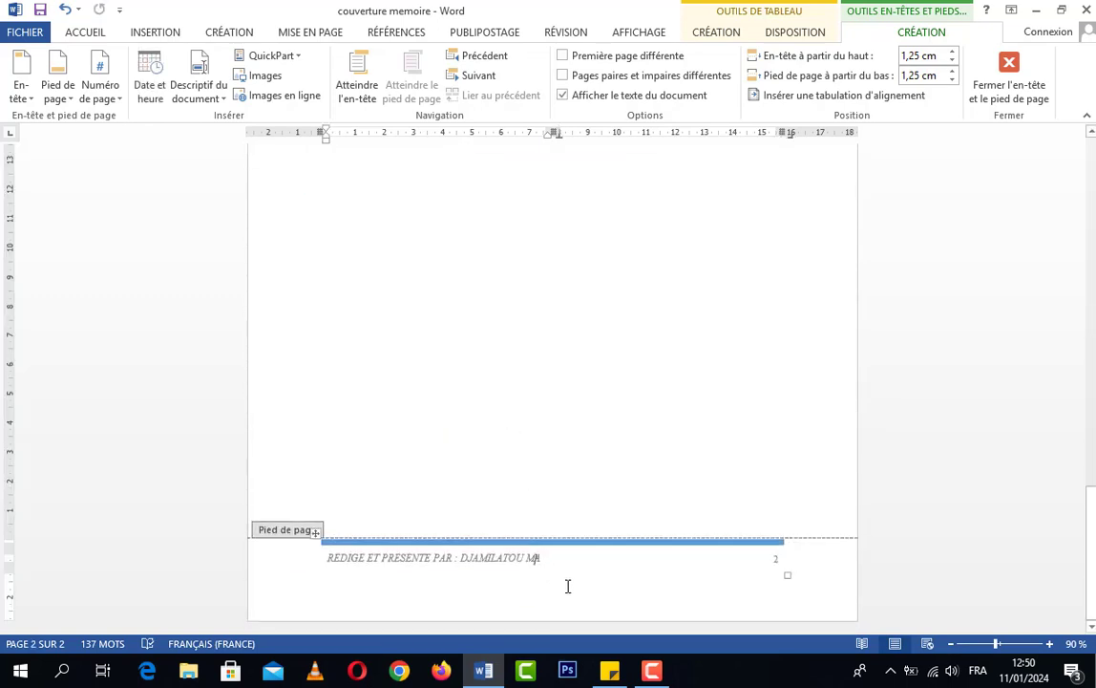
key("BackSpace")
double_click(633, 377)
Check the "Année scolaire 2023-2024" ribbon and footer on the cover page against the header and title of the SOMMAIRE page
scroll(652, 416, "up", 5)
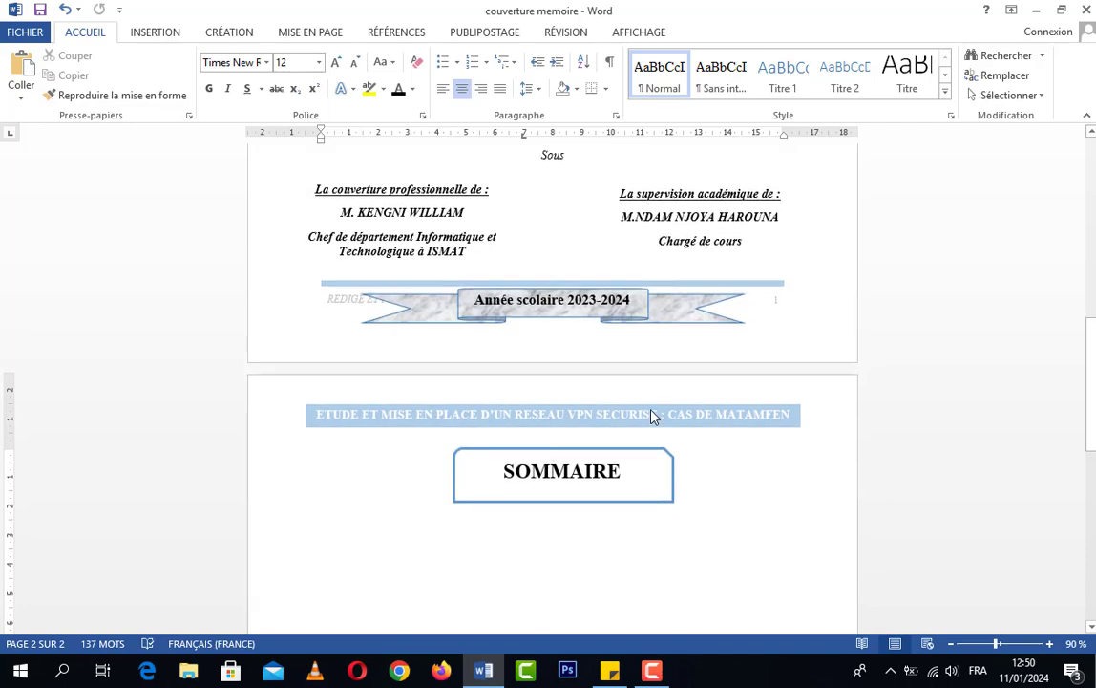
scroll(652, 415, "up", 3)
scroll(653, 411, "up", 2)
scroll(655, 412, "down", 5)
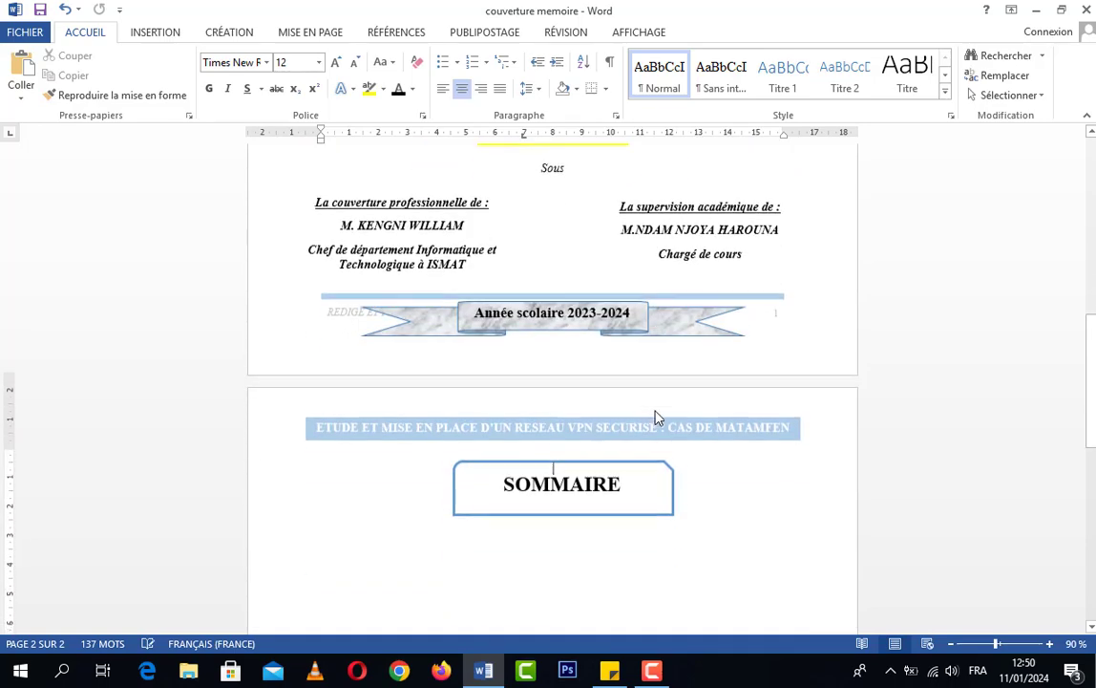
scroll(655, 415, "down", 3)
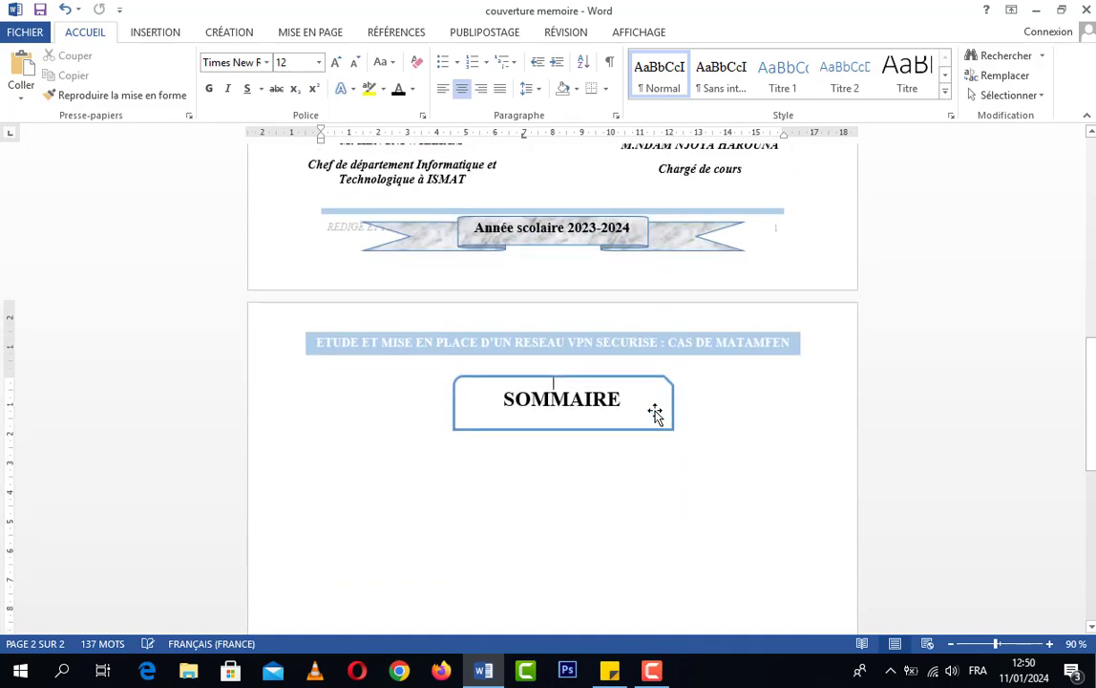
scroll(656, 420, "up", 5)
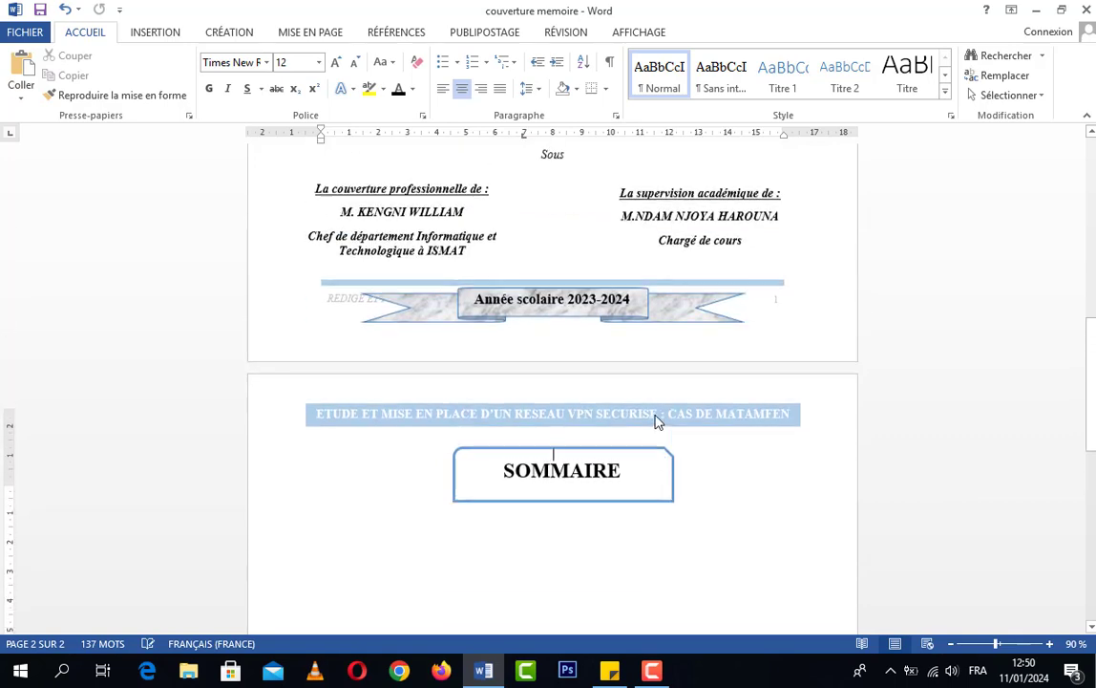
scroll(659, 430, "down", 4)
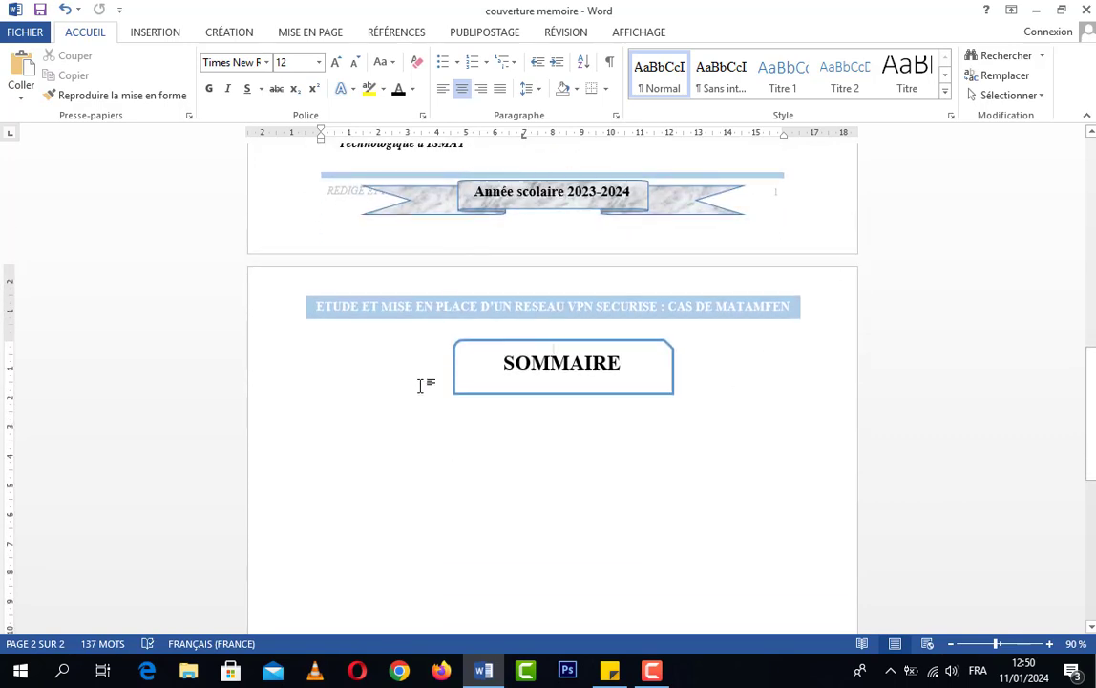
Try to apply a page border in a blue theme colour to the whole document
left_click(234, 35)
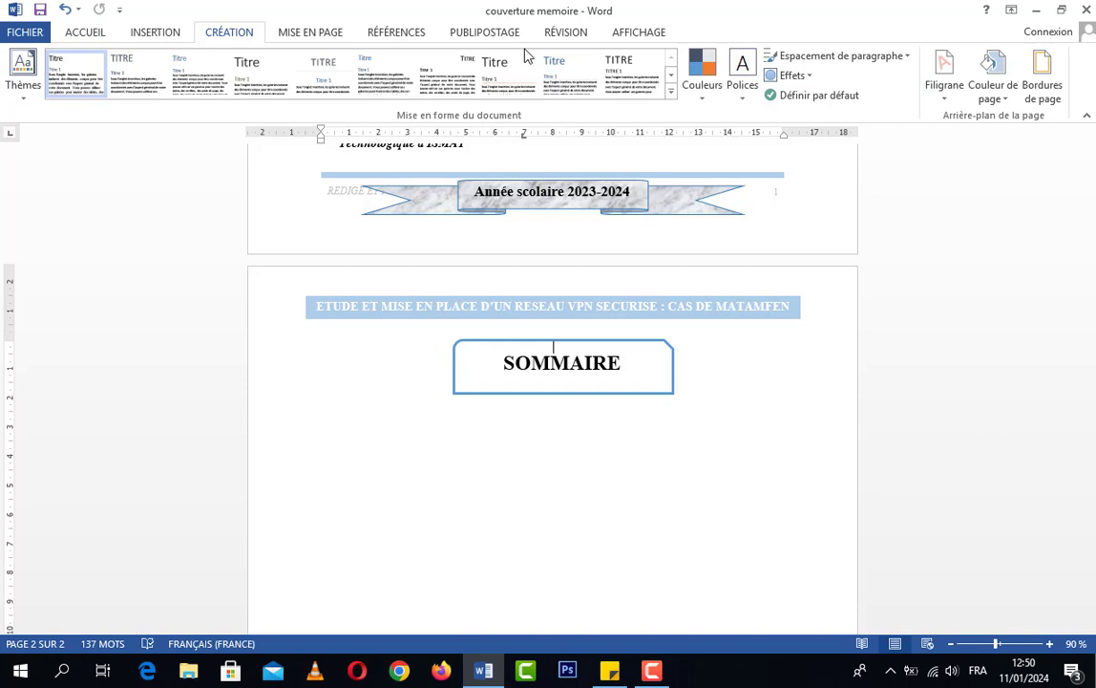
left_click(1062, 73)
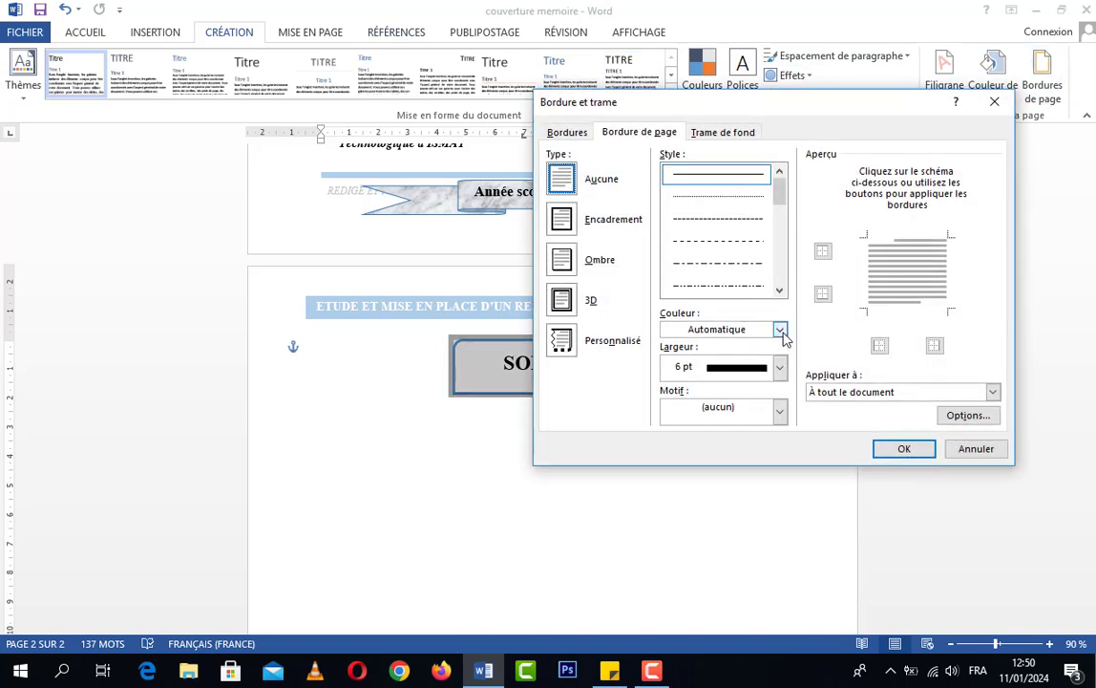
left_click(779, 331)
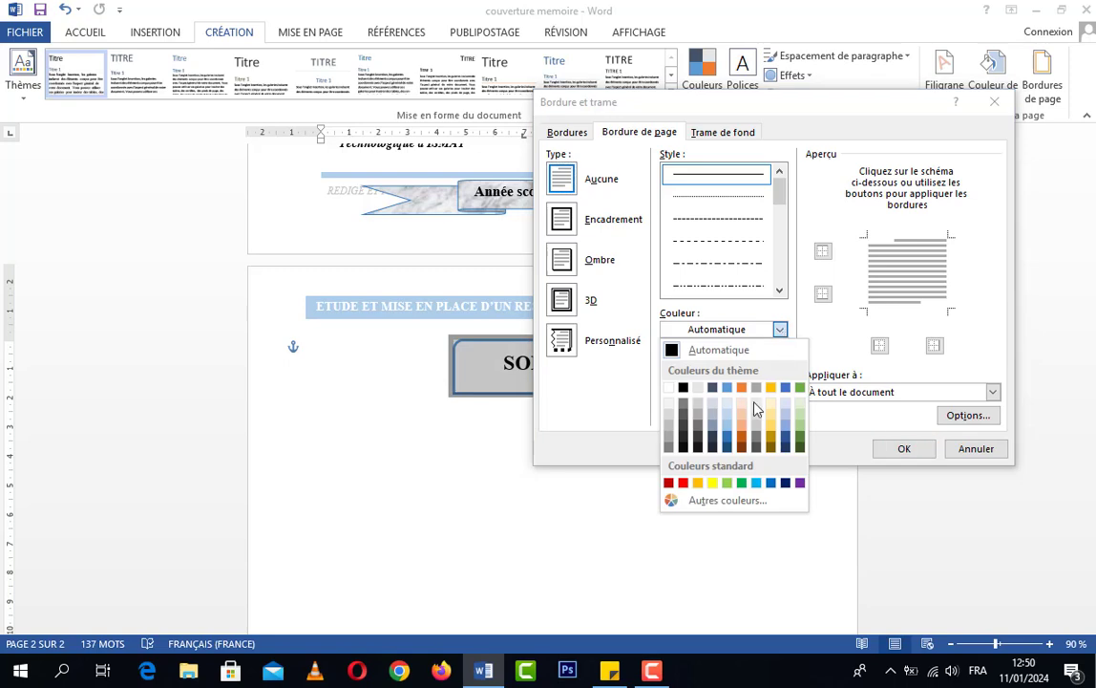
left_click(727, 431)
left_click(904, 448)
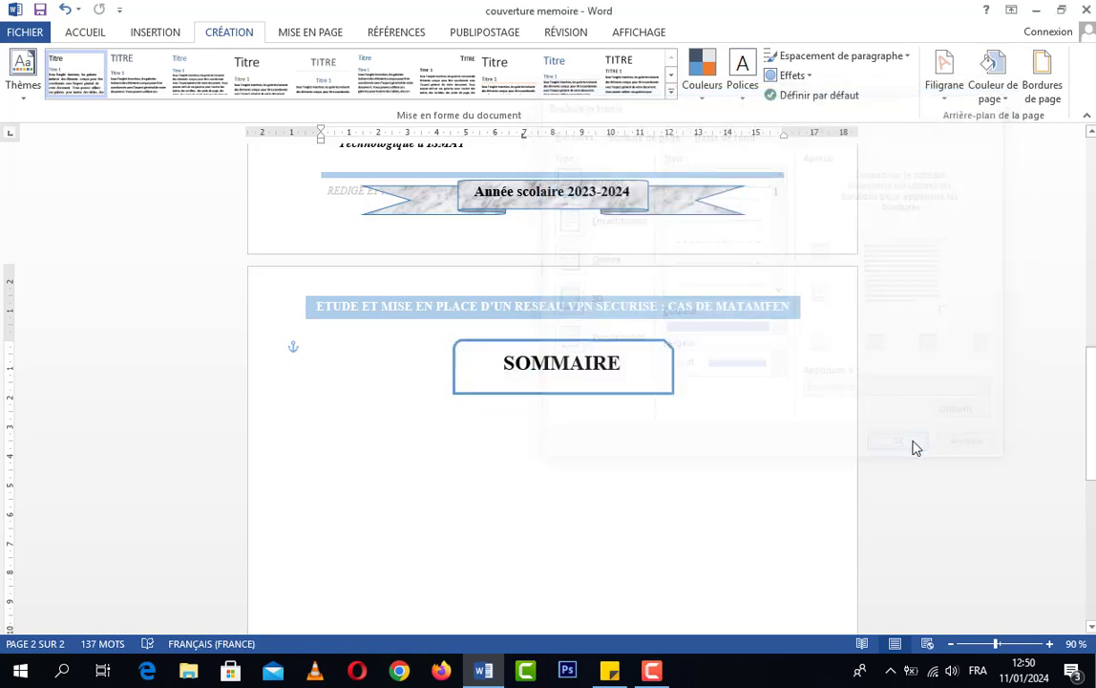
Try again to apply a page border to the whole document with a 6 pt width and a blue theme colour
left_click(1037, 92)
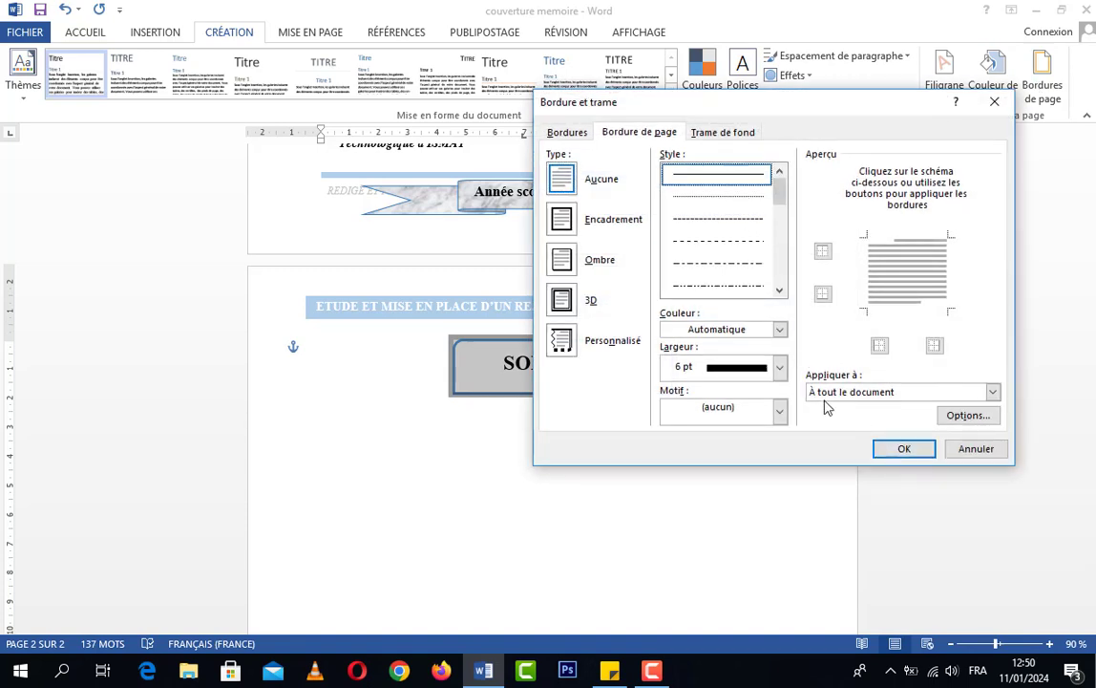
left_click(780, 328)
left_click(780, 329)
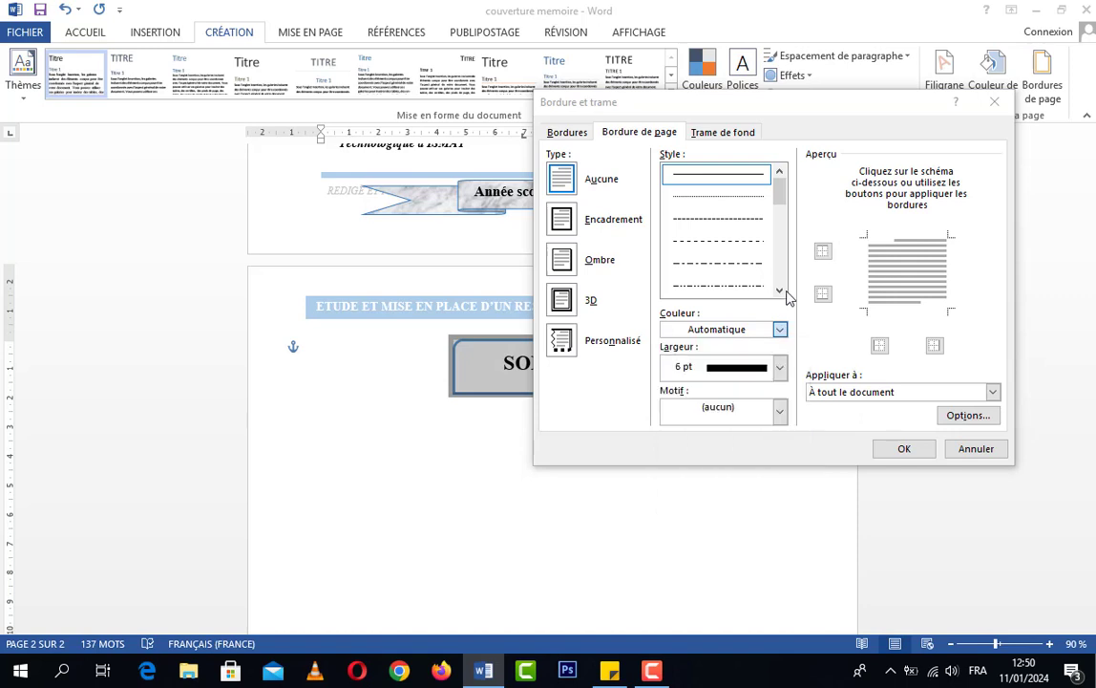
left_click(779, 366)
left_click(747, 572)
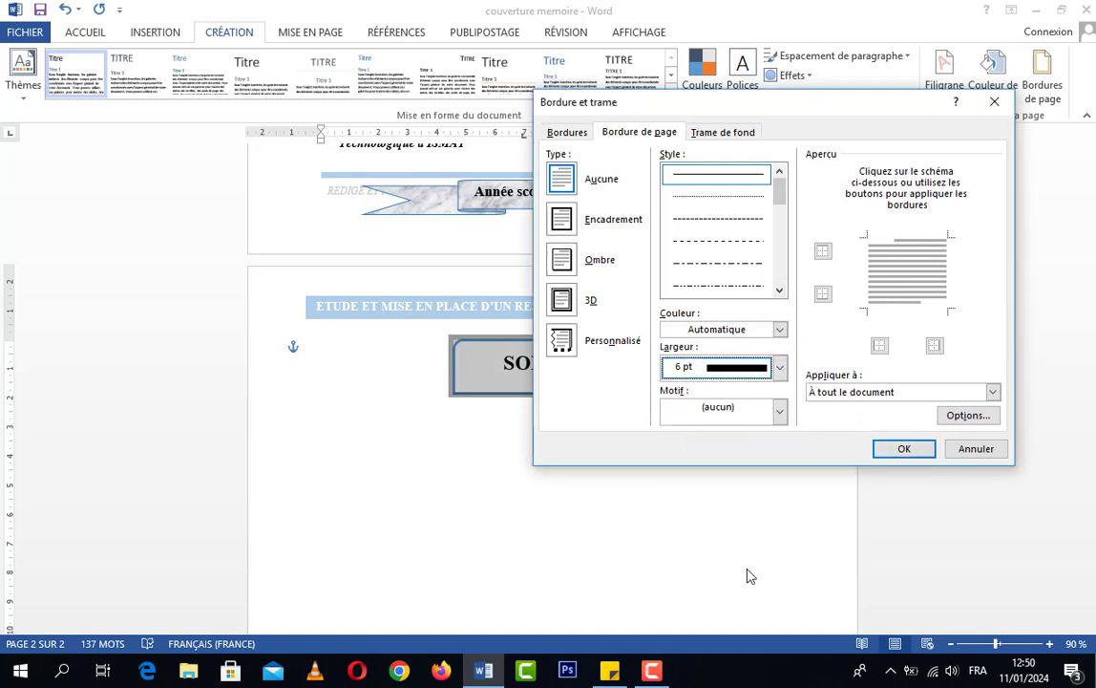
left_click(776, 329)
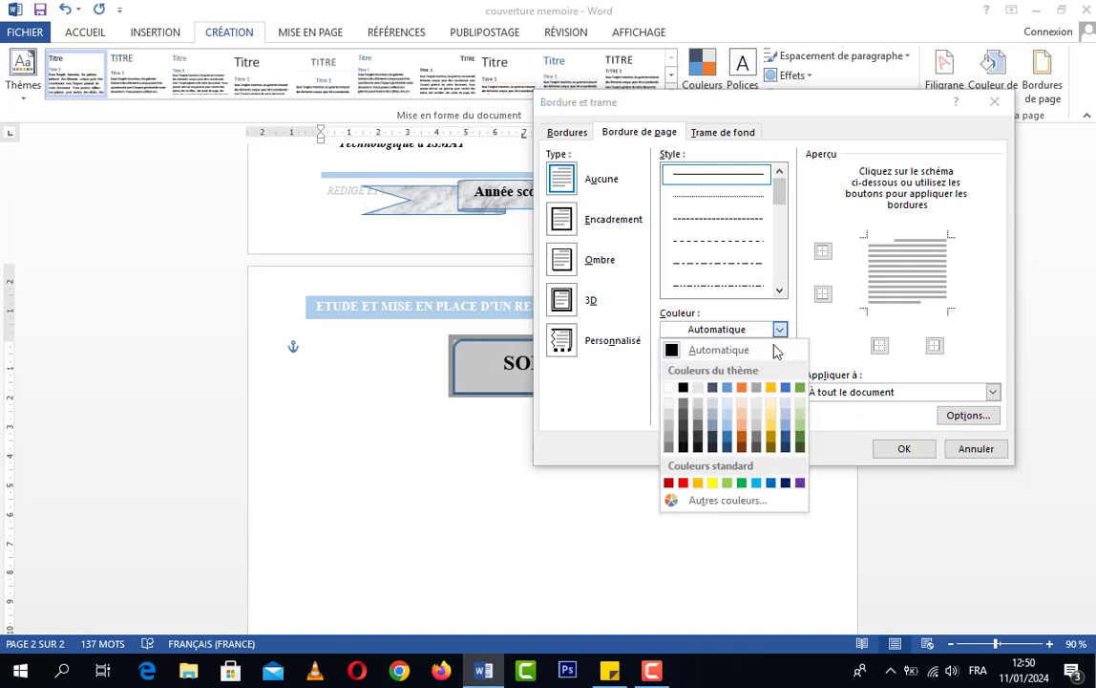
left_click(734, 436)
left_click(905, 449)
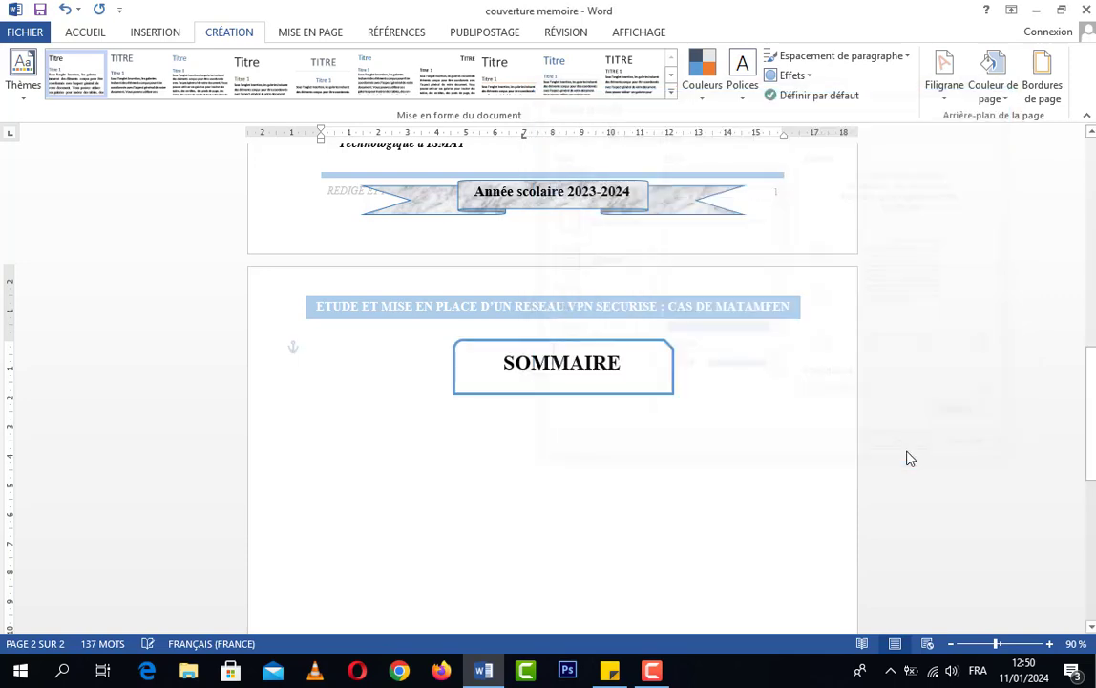
Apply an "Encadrement" page border to the whole document with a solid 6 pt line in a darker blue theme colour
scroll(830, 422, "up", 5)
scroll(811, 424, "up", 5)
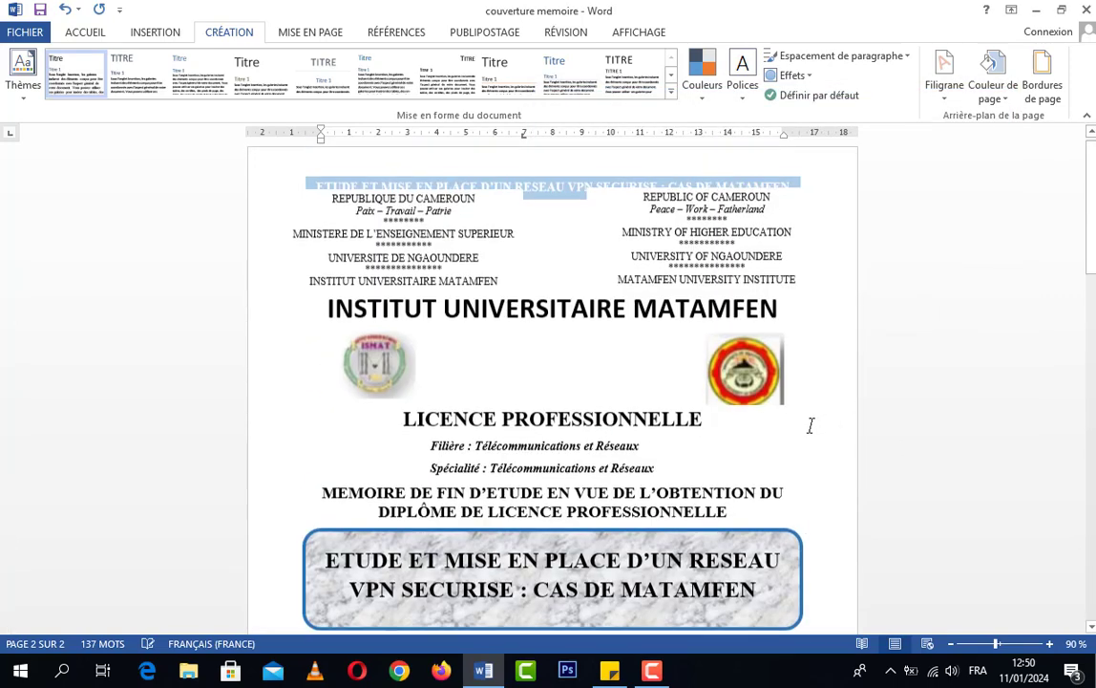
left_click(1045, 84)
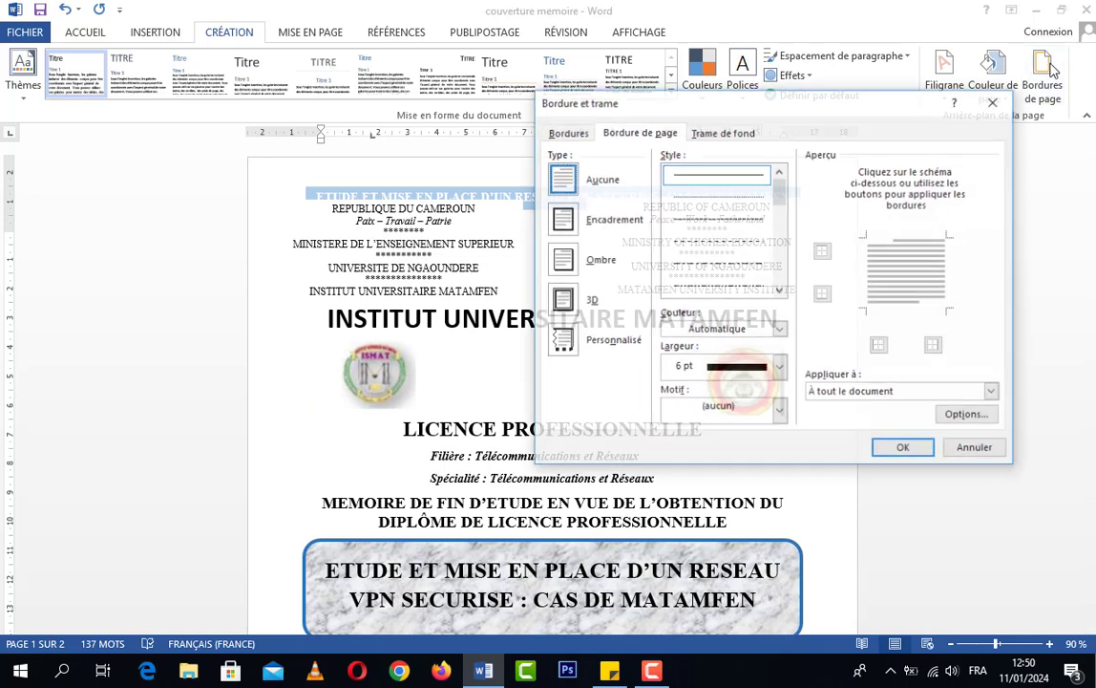
left_click(614, 232)
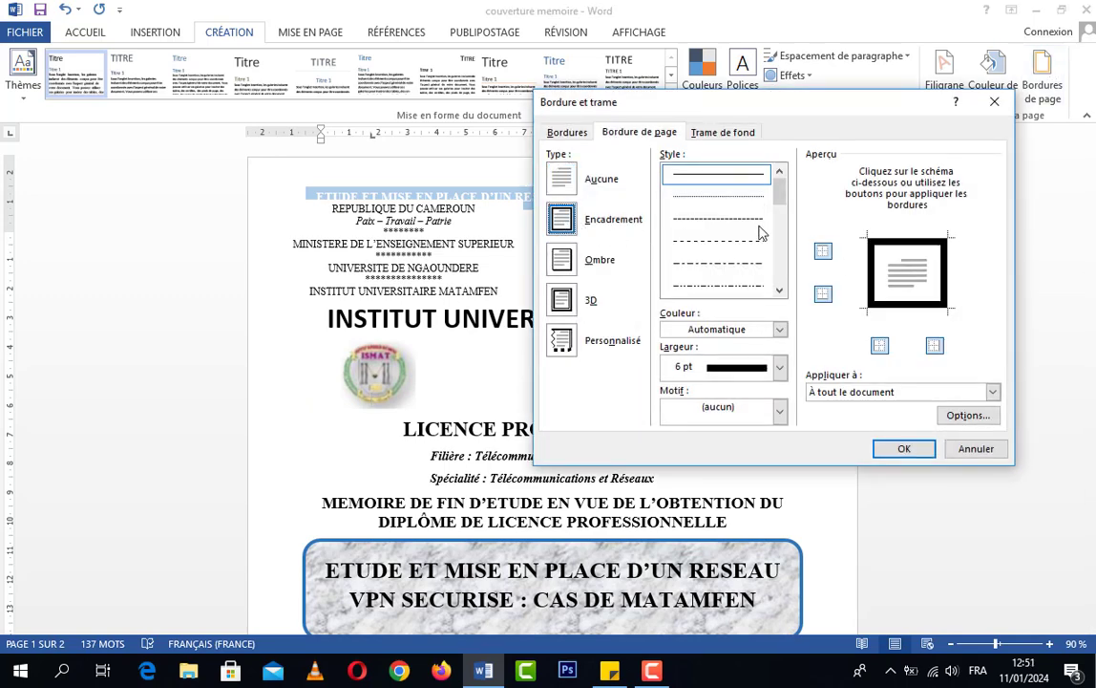
left_click(778, 329)
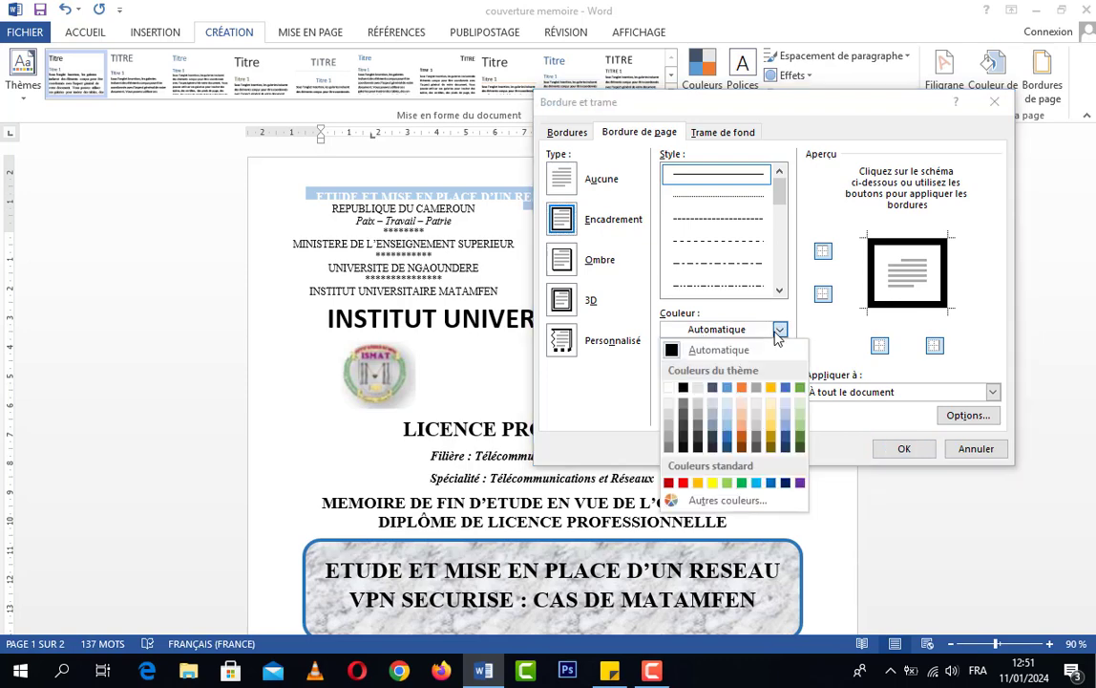
left_click(729, 437)
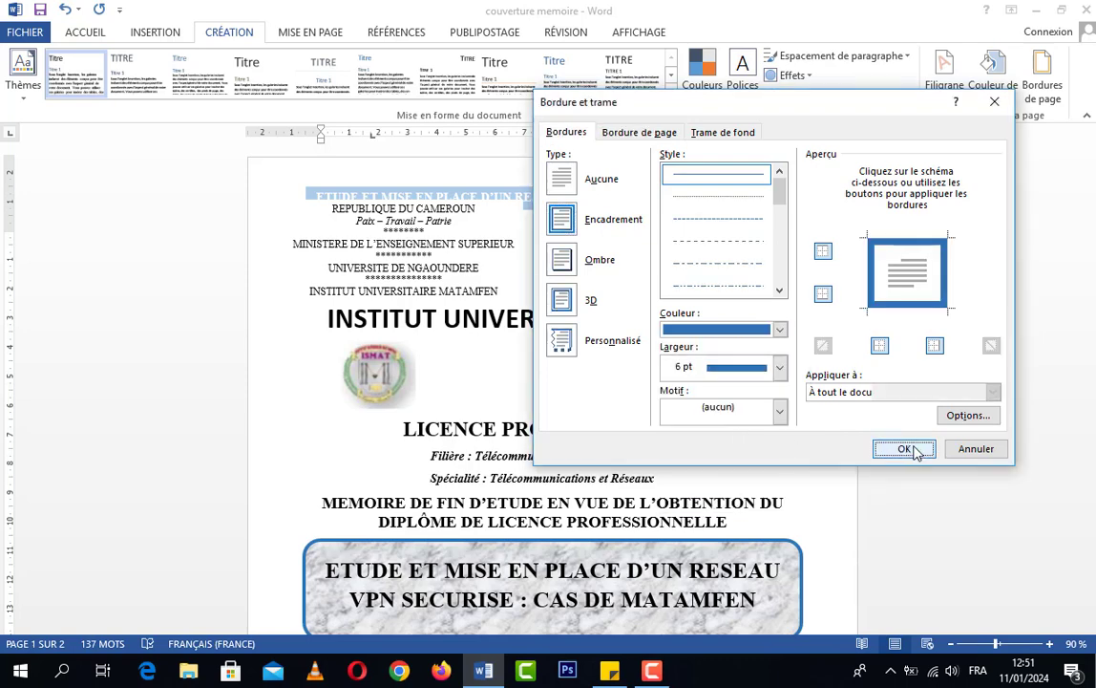
left_click(912, 449)
Examine the page border on the cover and SOMMAIRE pages, including how it sits around the header, footer and "Année scolaire 2023-2024" ribbon
scroll(759, 394, "down", 15)
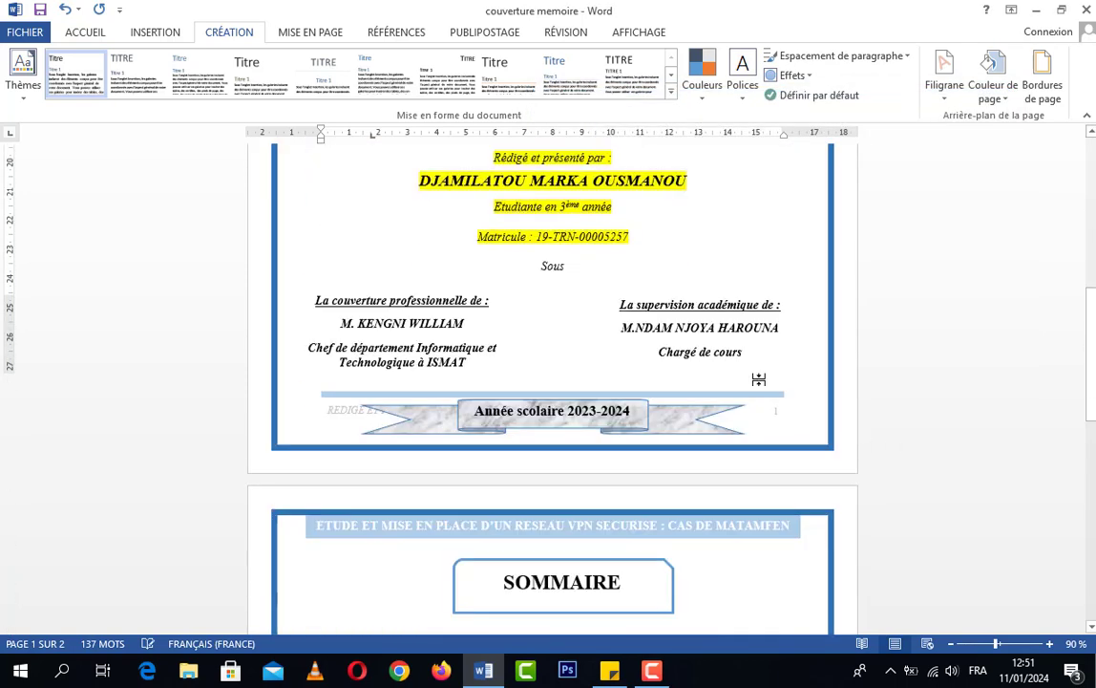
scroll(764, 375, "down", 8)
scroll(766, 374, "up", 15)
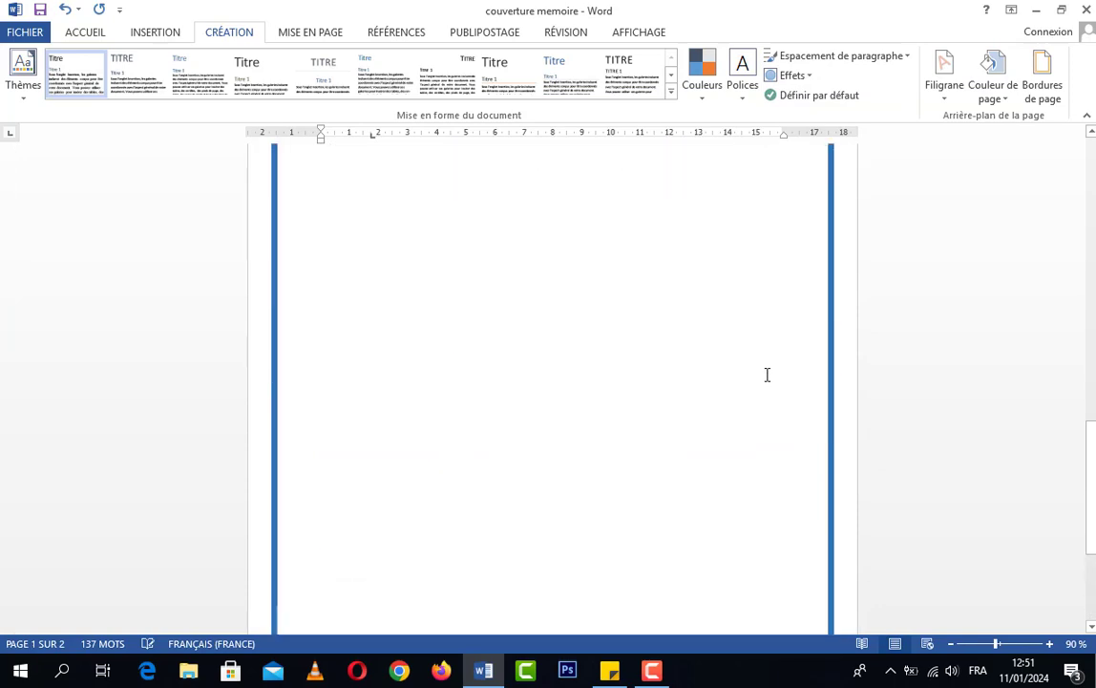
scroll(770, 377, "up", 5)
scroll(770, 382, "down", 11)
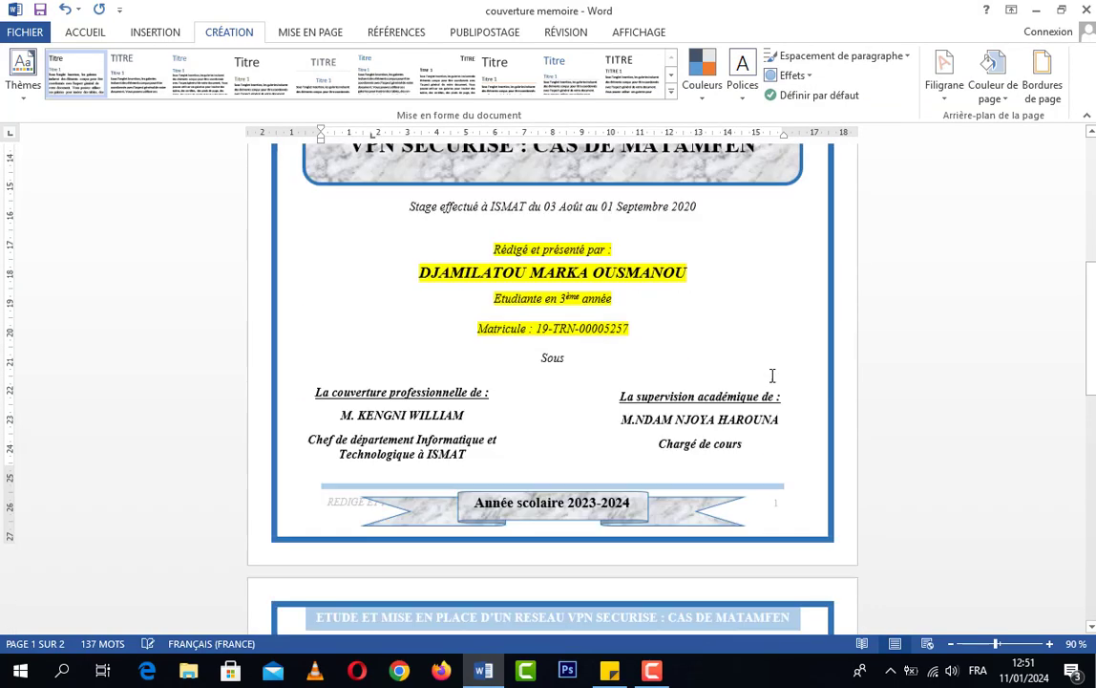
scroll(769, 401, "down", 1)
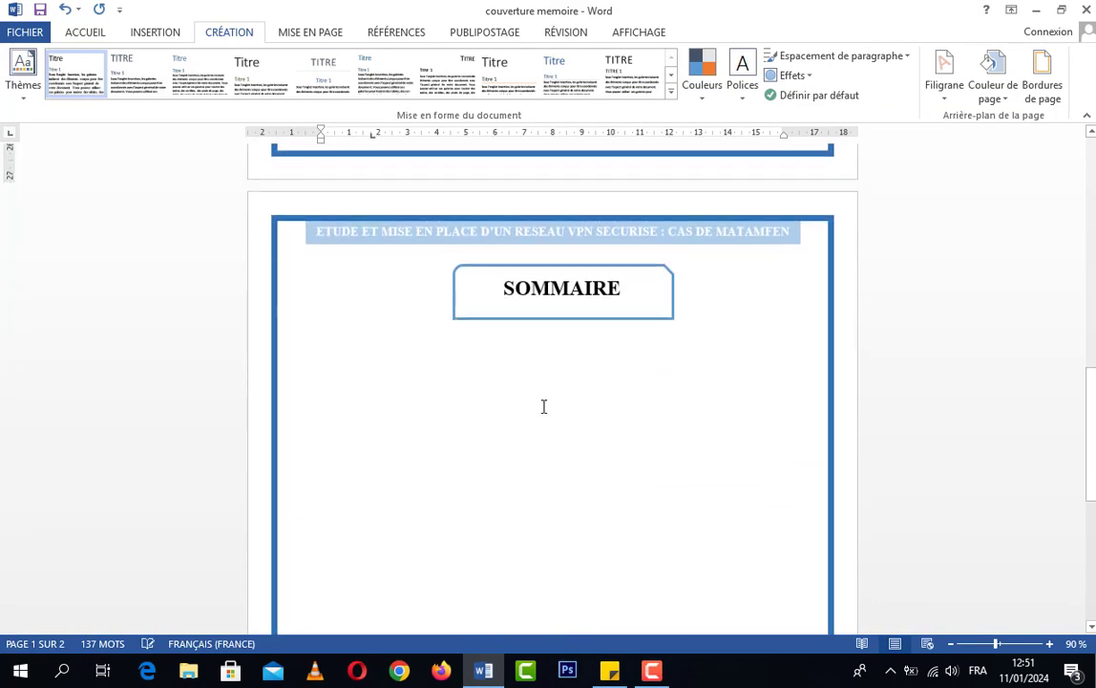
scroll(538, 381, "up", 2)
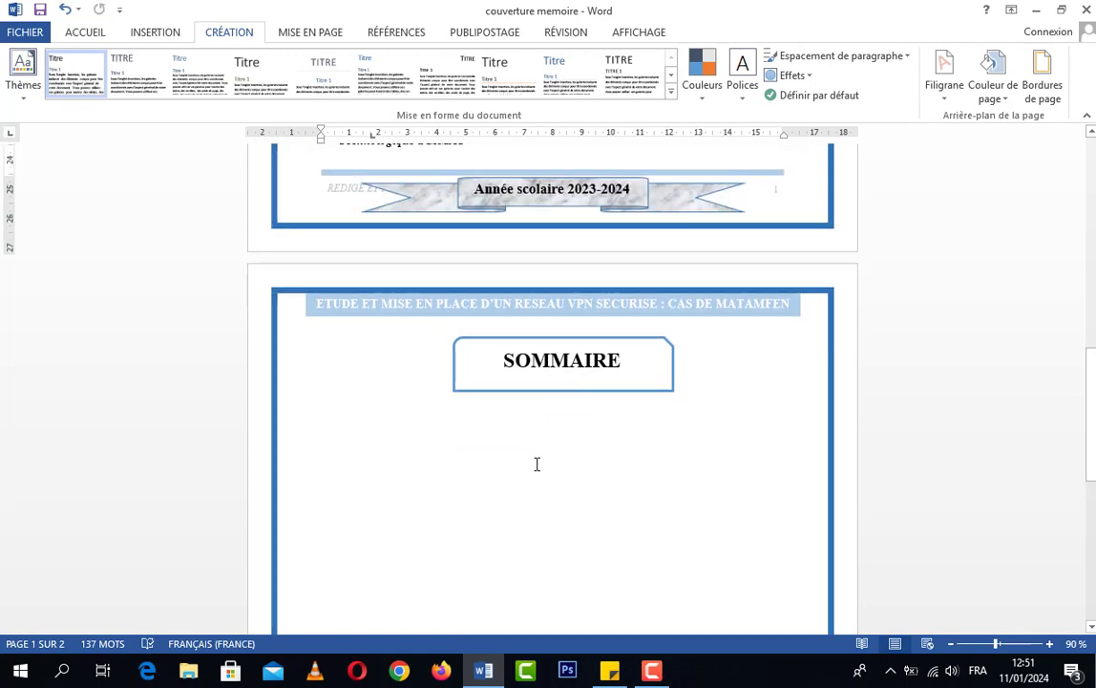
scroll(575, 468, "up", 7)
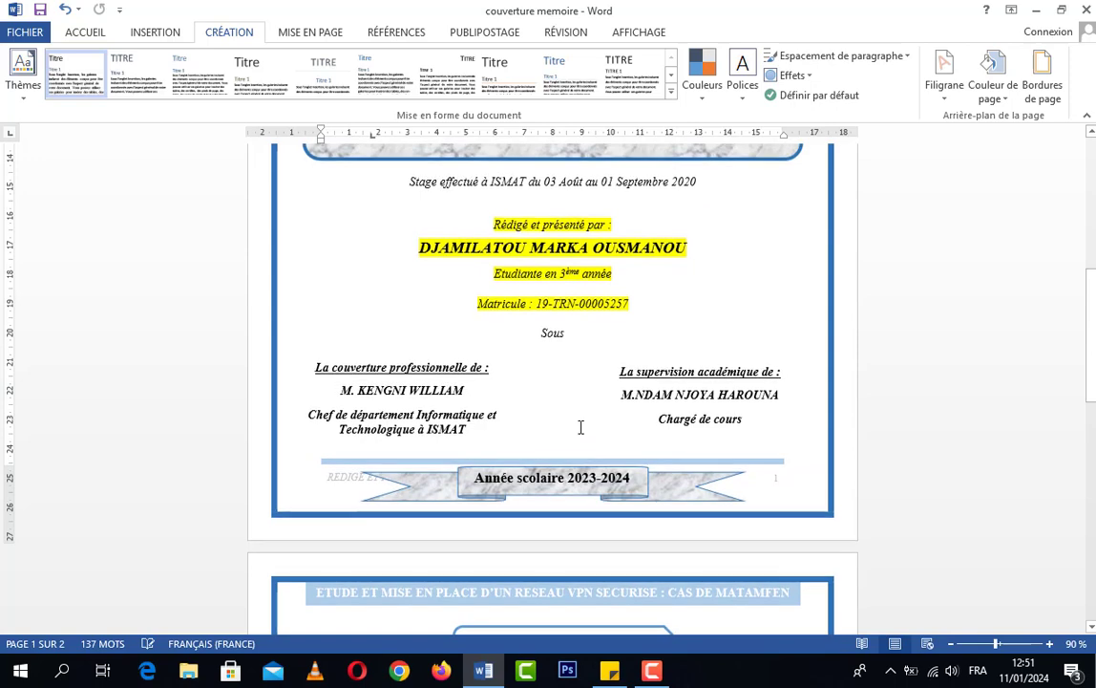
scroll(574, 403, "down", 4)
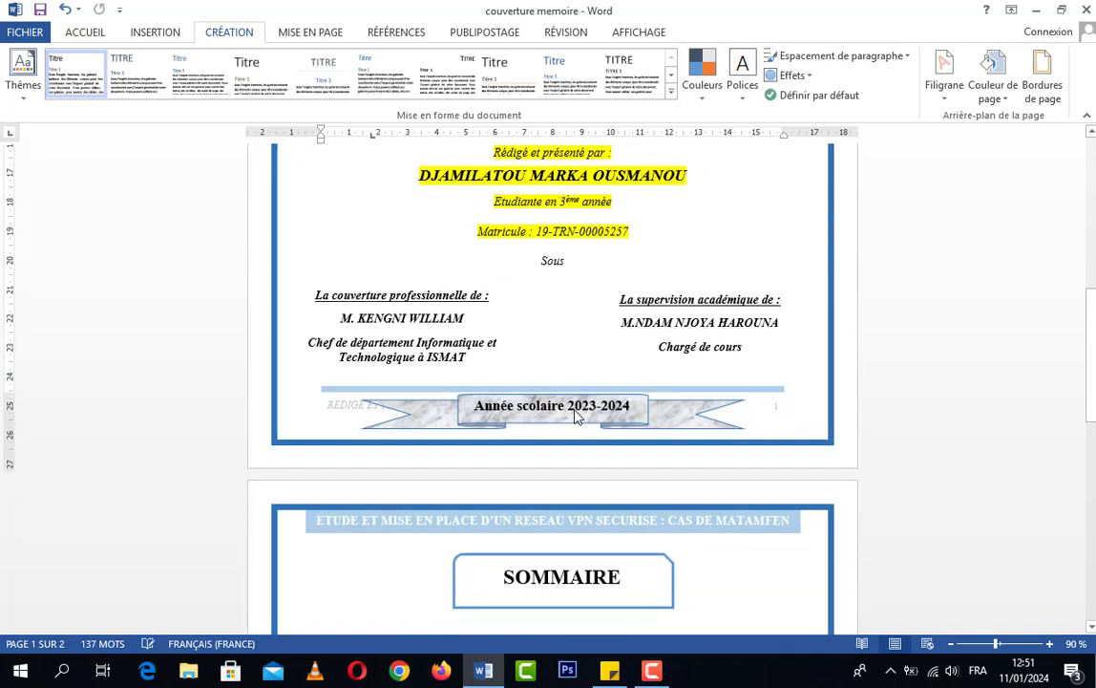
scroll(490, 497, "down", 3)
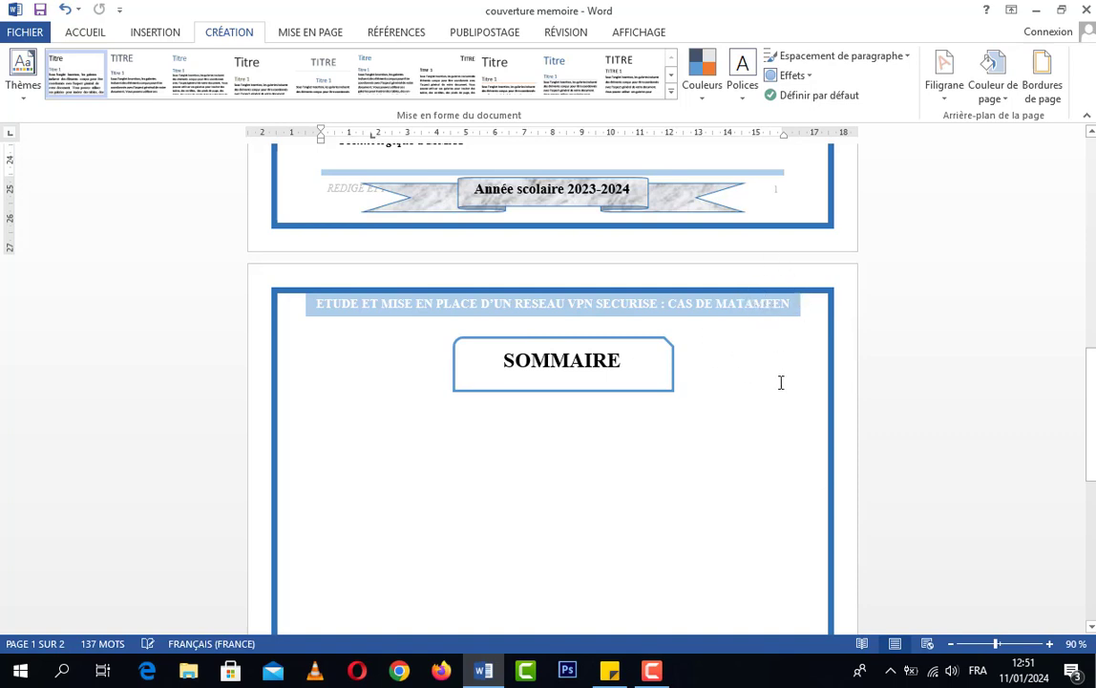
scroll(670, 493, "up", 4)
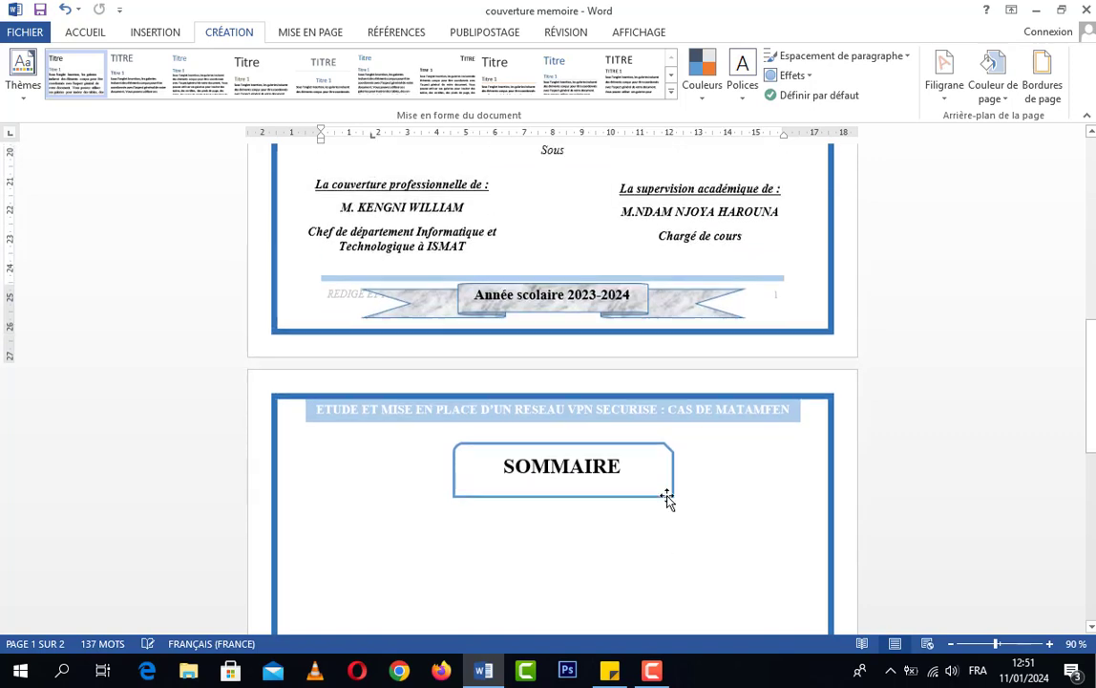
scroll(324, 446, "up", 10)
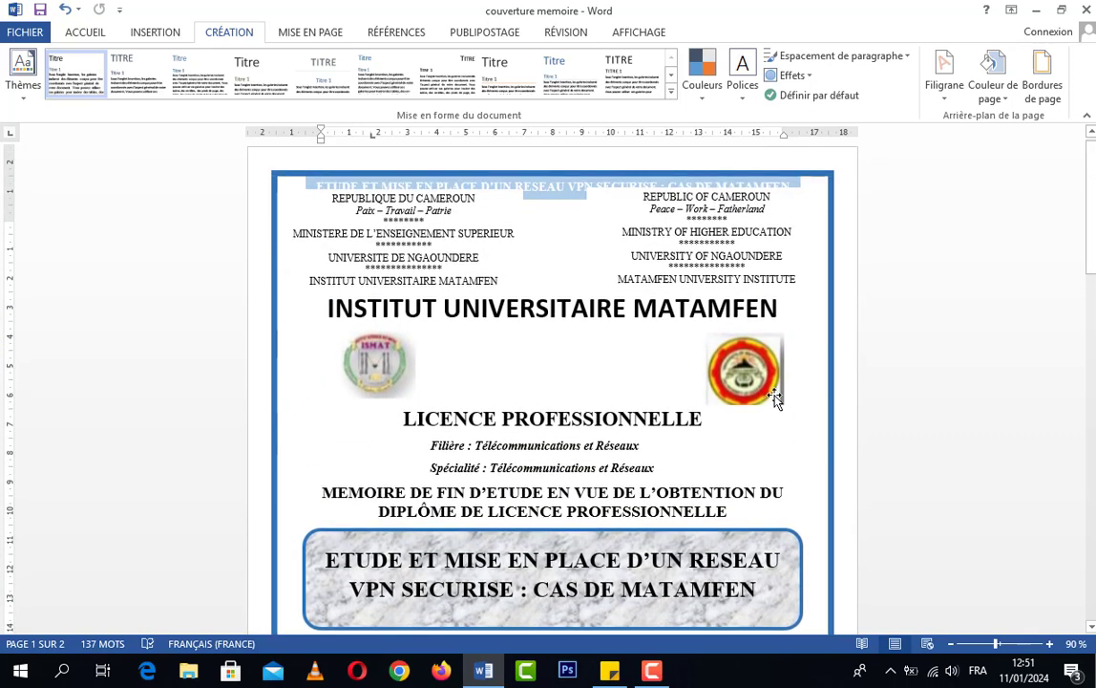
scroll(778, 458, "down", 8)
scroll(778, 456, "down", 2)
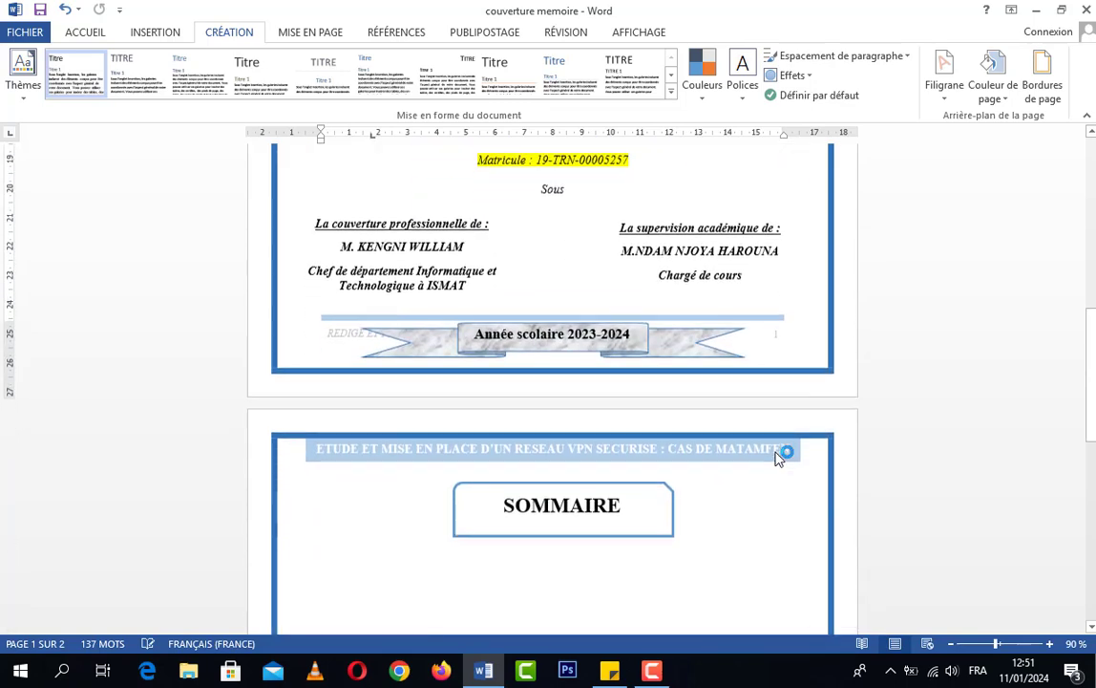
scroll(713, 449, "up", 3)
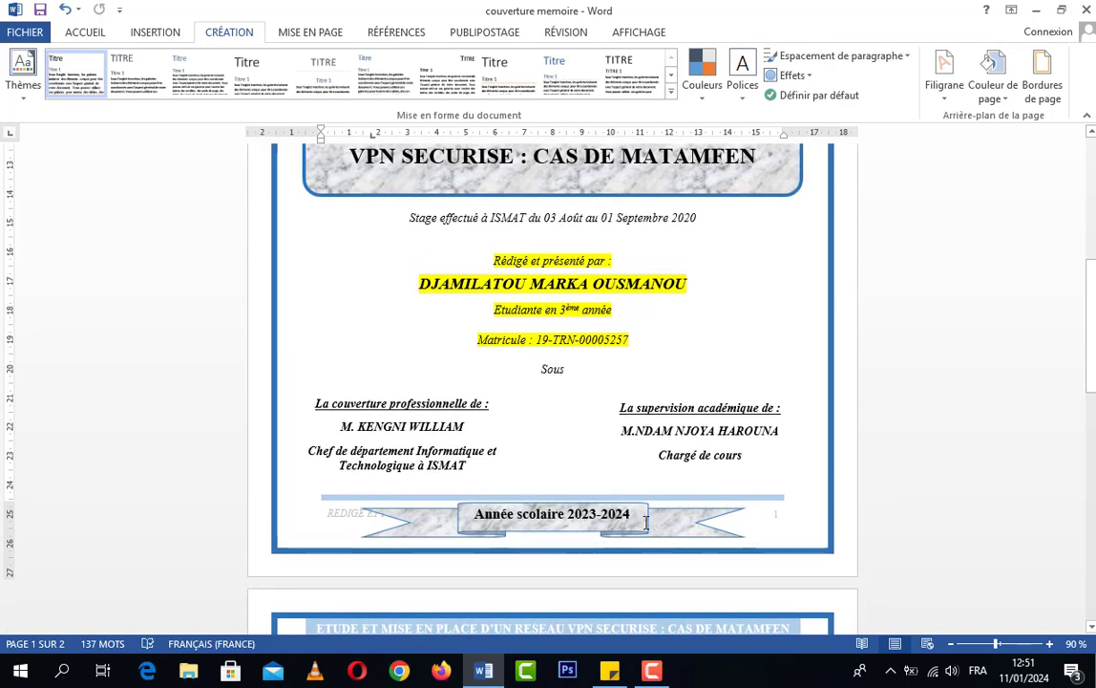
scroll(694, 535, "up", 8)
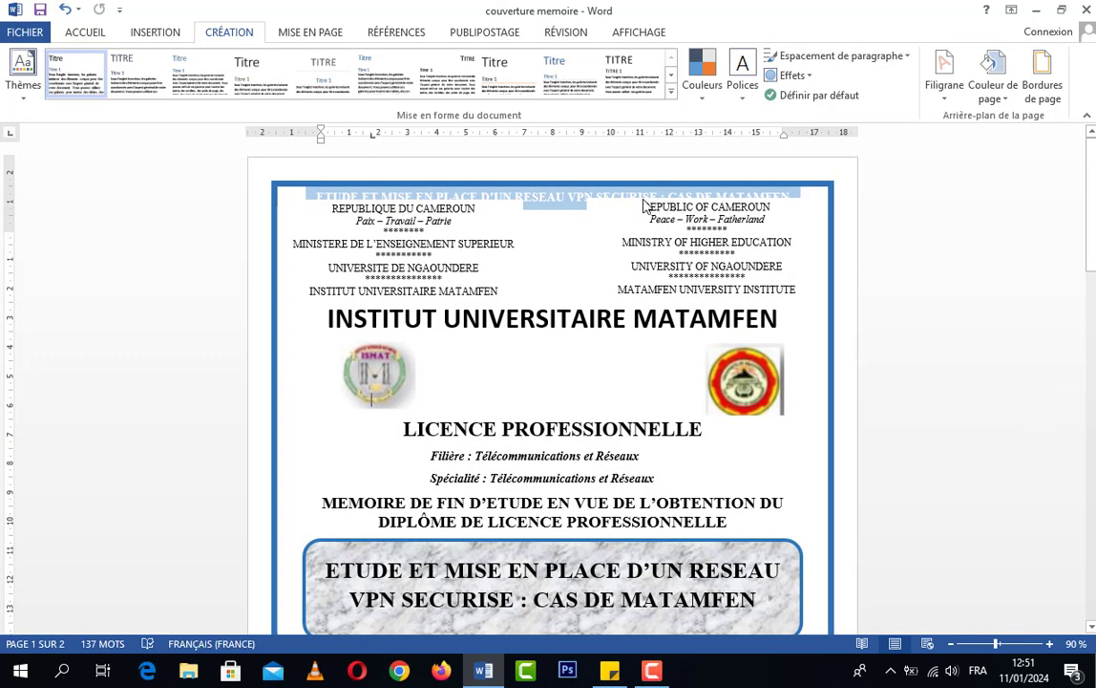
scroll(778, 448, "down", 8)
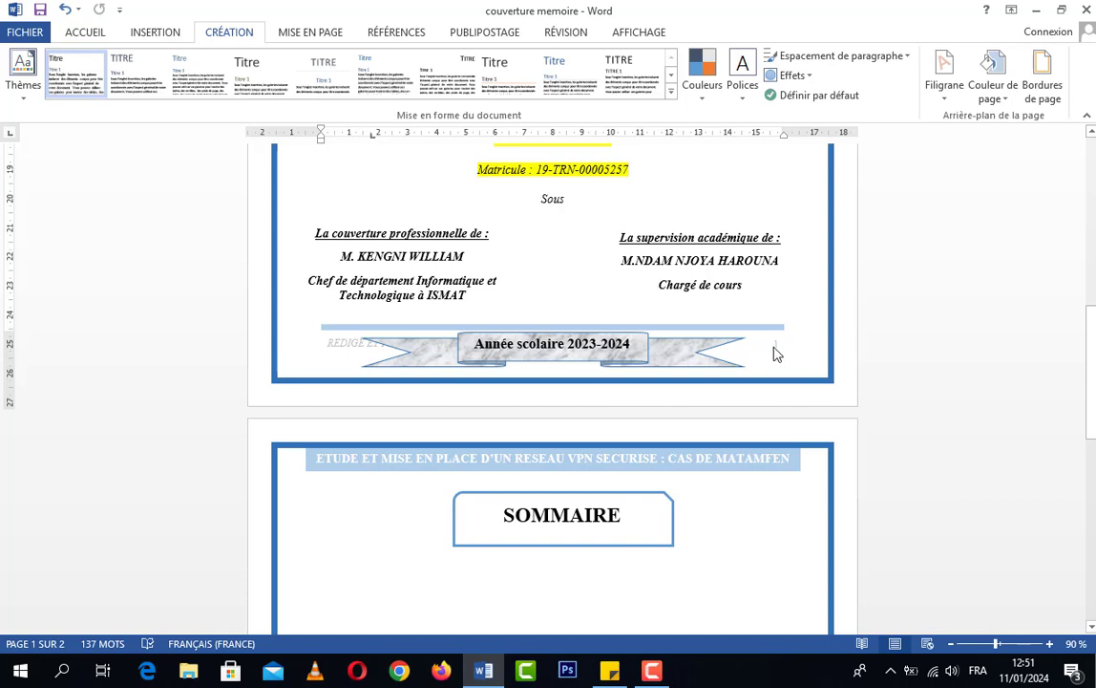
left_click(550, 238)
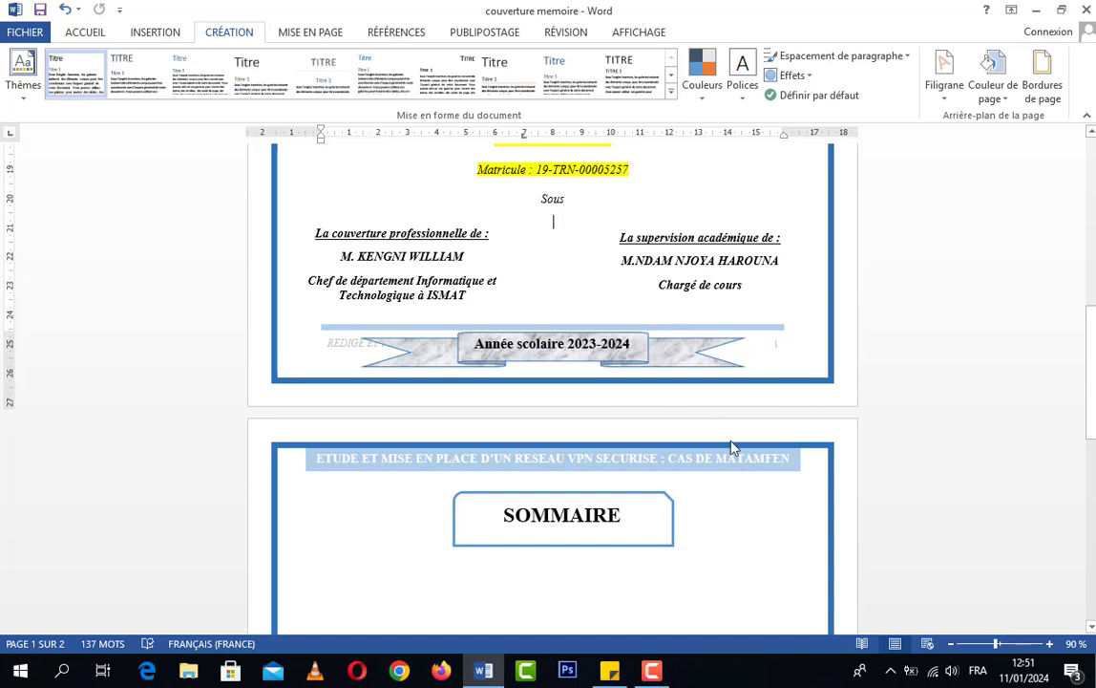